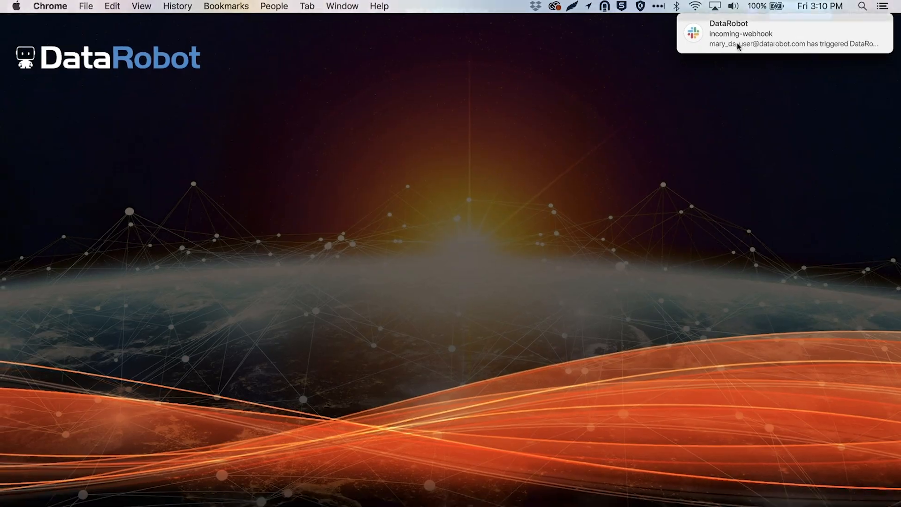
Open the Home Loan Approval Model deployment from its review-required alert in Slack and read its expanded governance history and reviewers
left_click(583, 84)
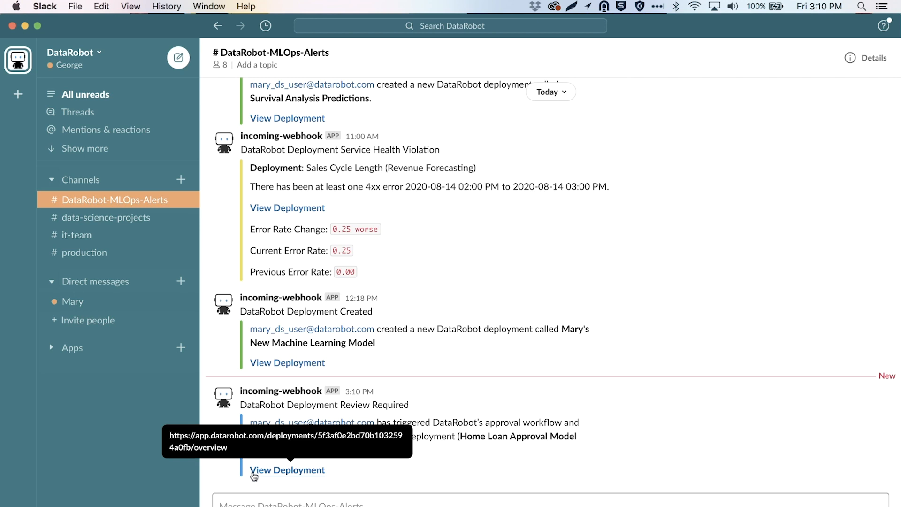
left_click(253, 471)
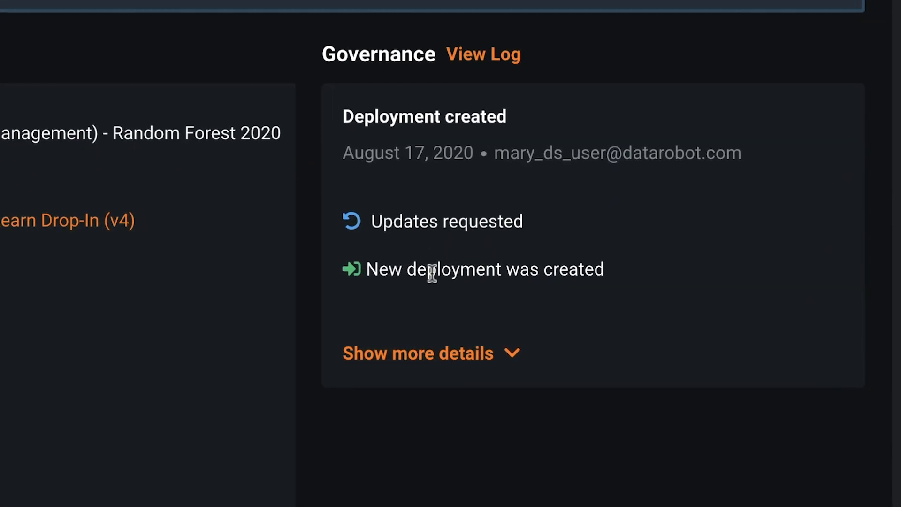
left_click(513, 355)
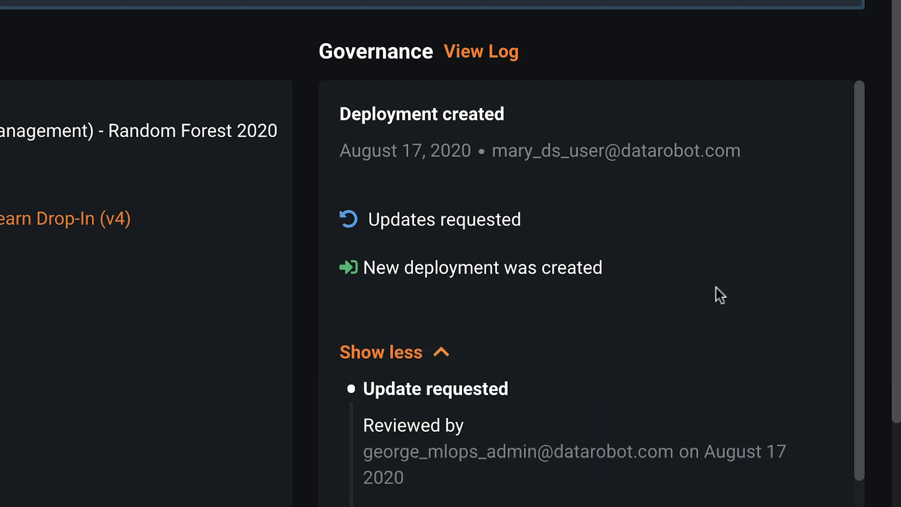
scroll(717, 286, "down", 5)
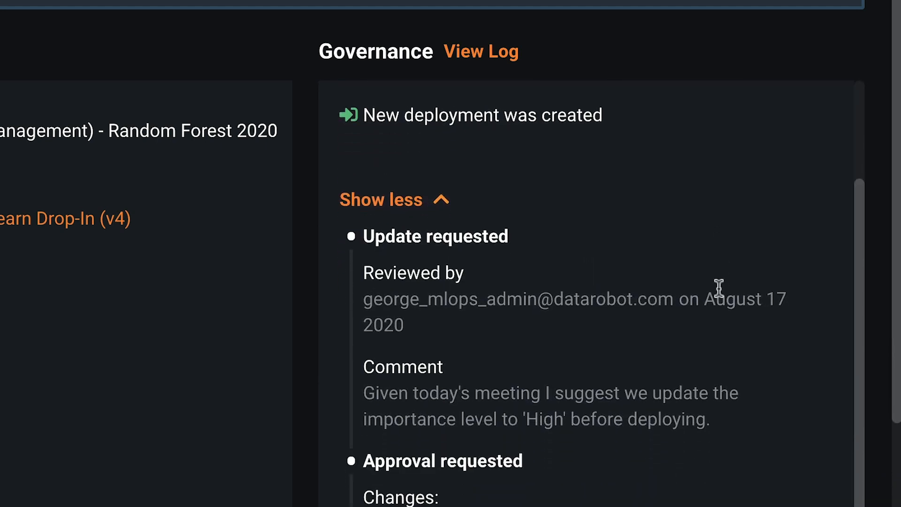
scroll(718, 287, "down", 3)
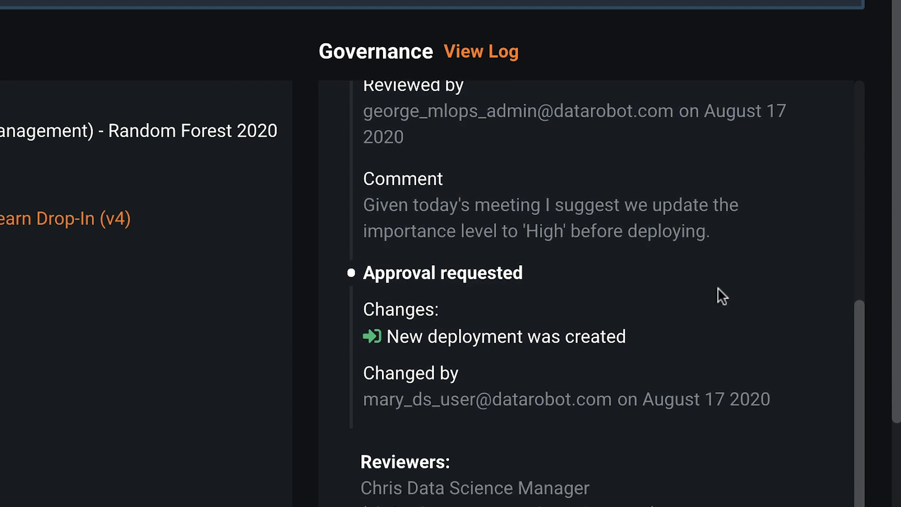
scroll(720, 287, "down", 4)
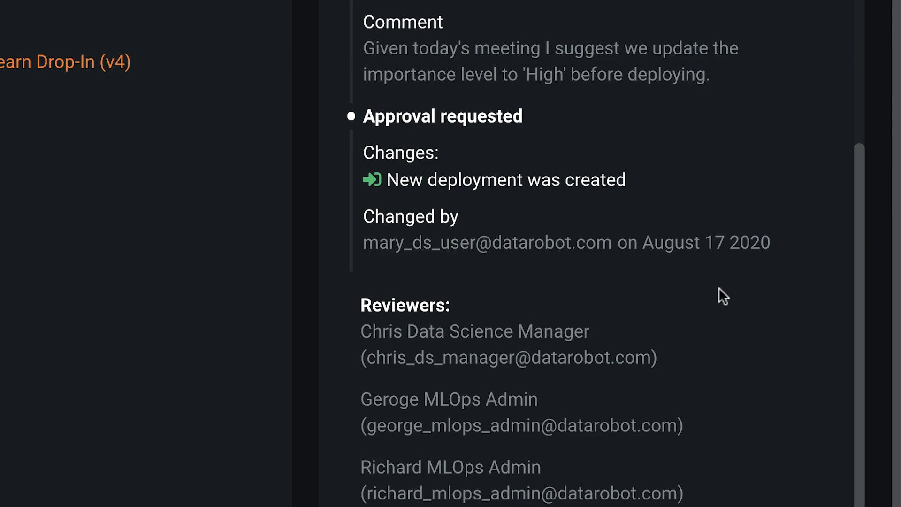
scroll(729, 221, "up", 10)
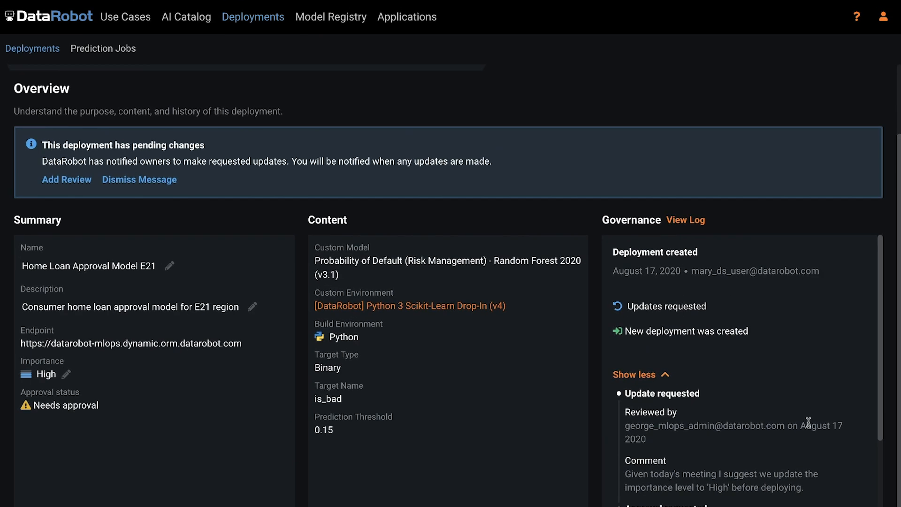
scroll(808, 423, "up", 2)
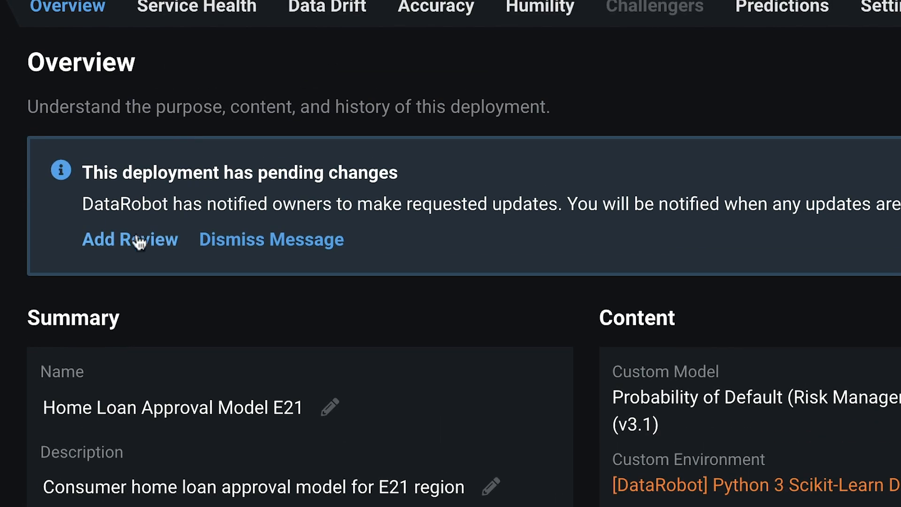
Submit a review approving the new deployment with the comment "Looks good to me. Approved."
left_click(135, 234)
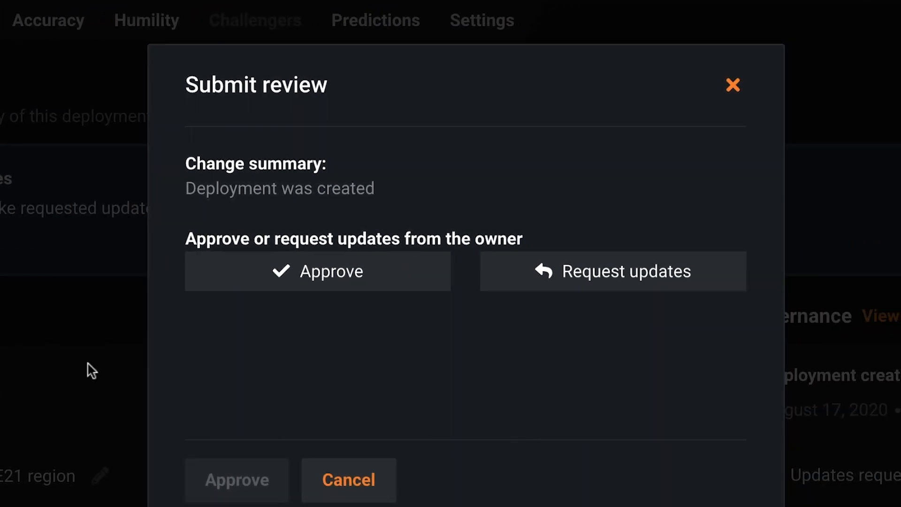
left_click(322, 283)
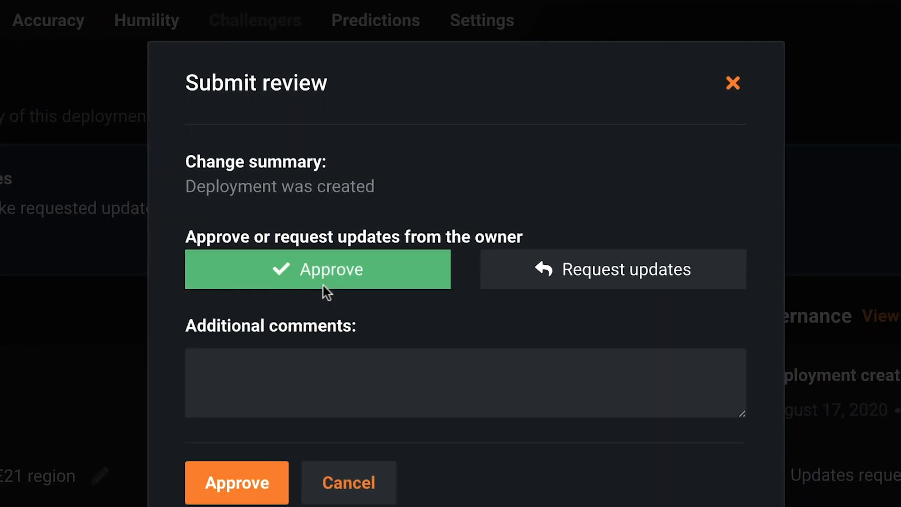
left_click(319, 360)
type("Looks good to ")
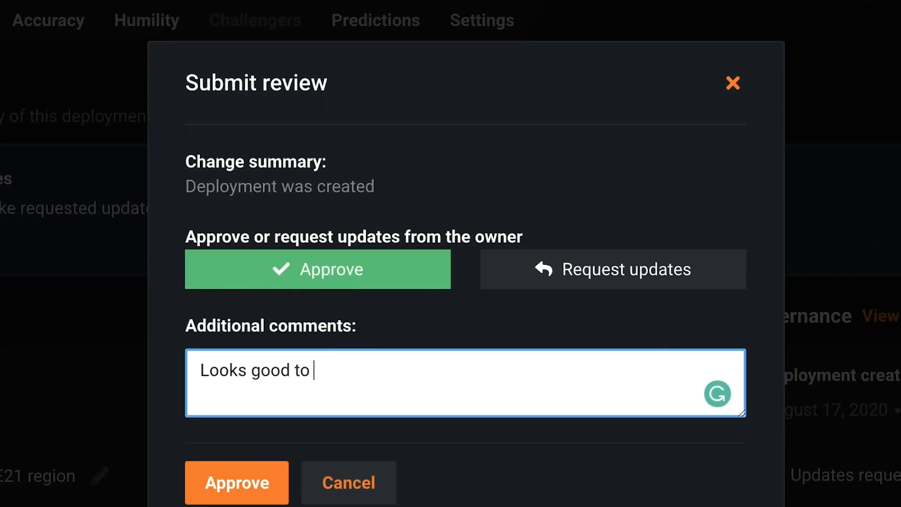
type("me. Approved.")
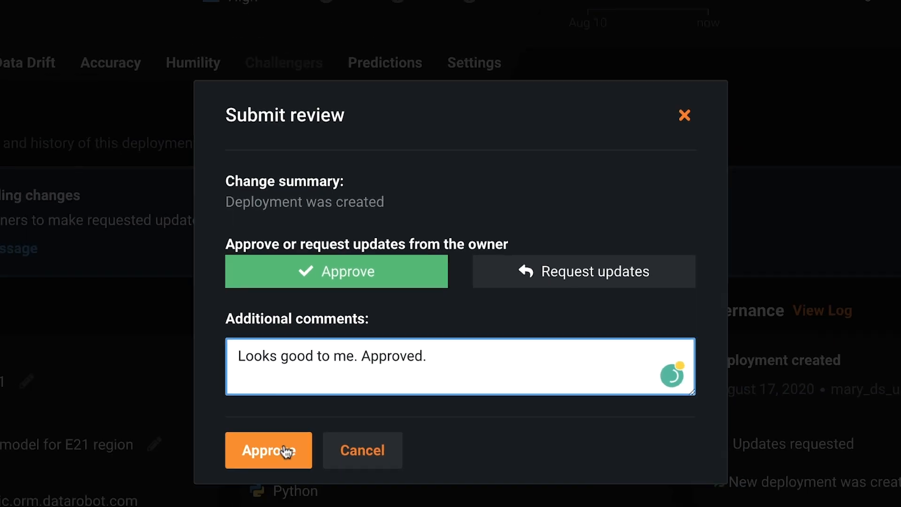
left_click(263, 484)
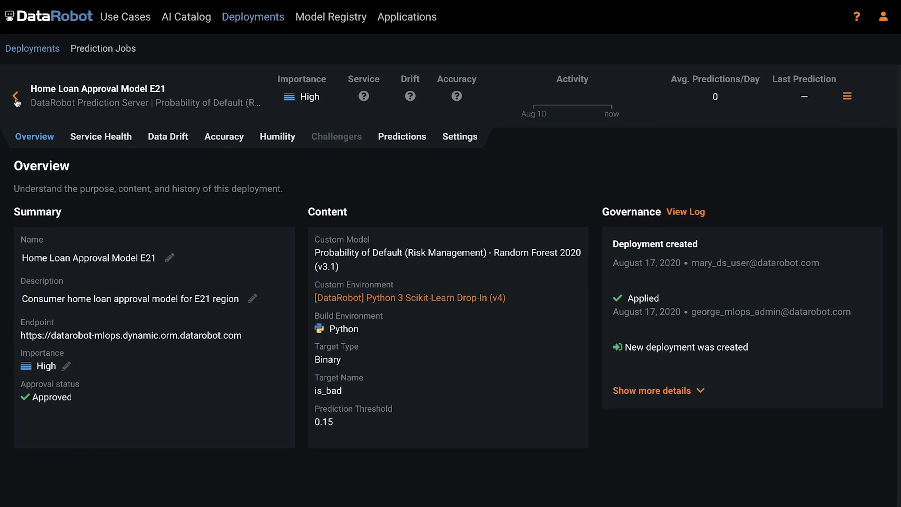
Return to the deployments list and examine the importance, build environment, owners, model age and humility monitoring of each deployment
left_click(16, 98)
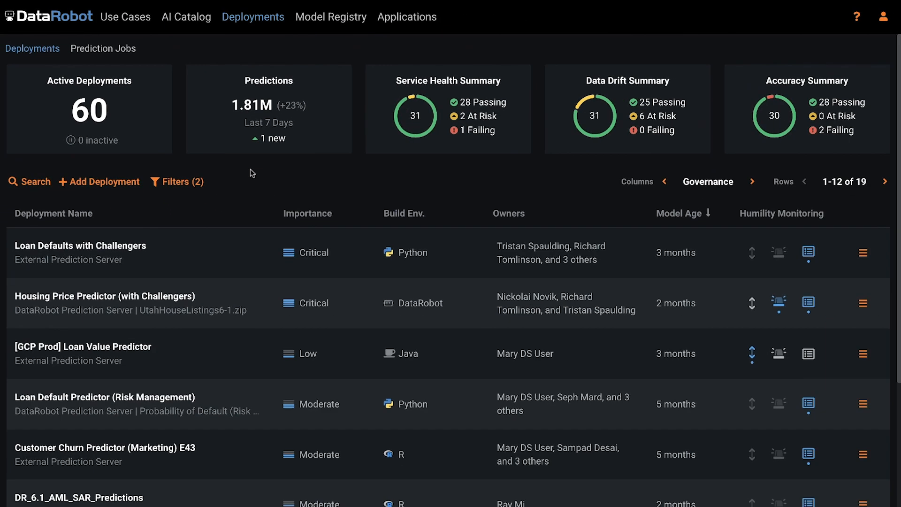
scroll(257, 174, "down", 3)
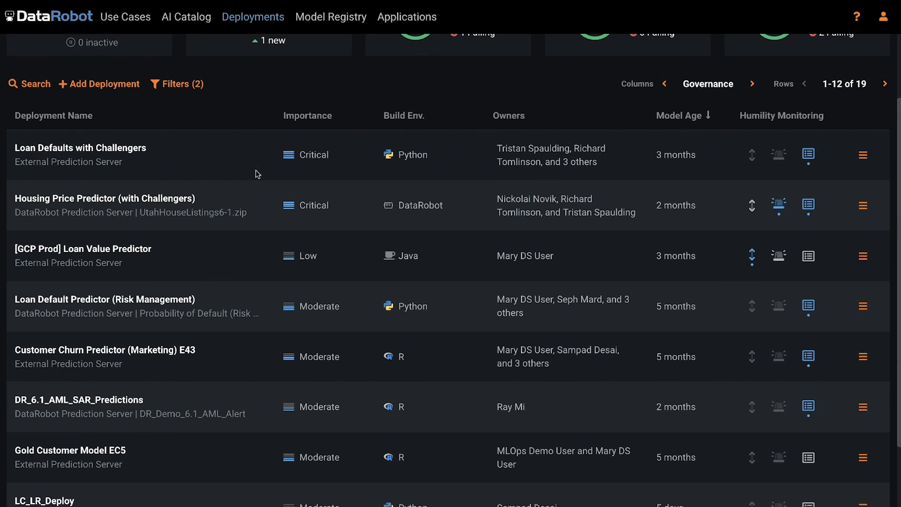
scroll(257, 175, "down", 2)
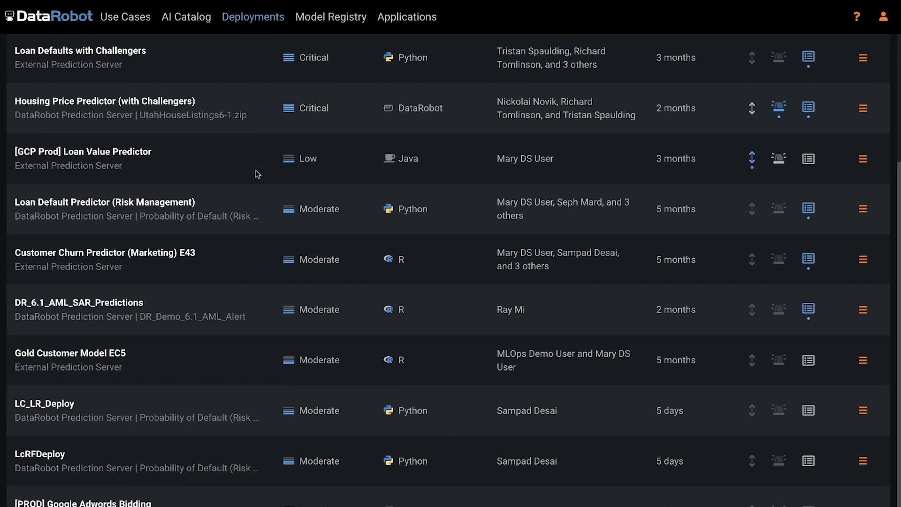
scroll(257, 175, "down", 1)
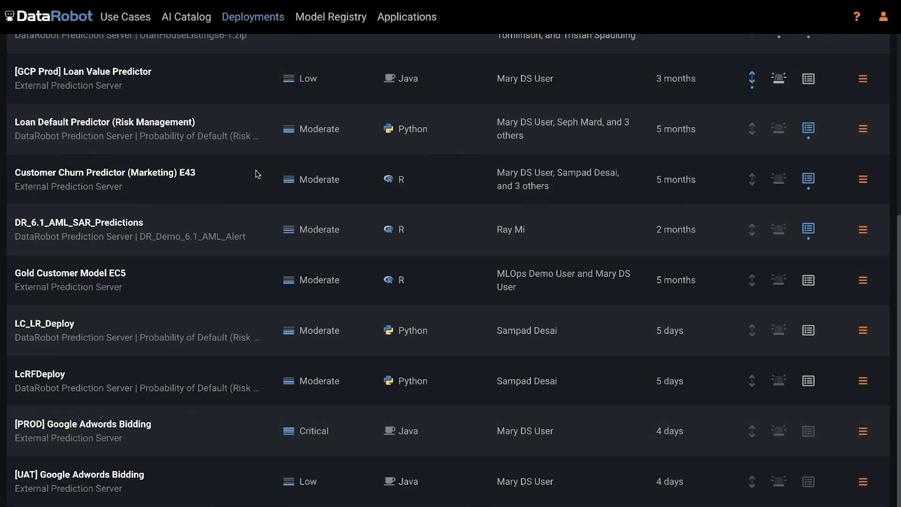
scroll(257, 174, "up", 3)
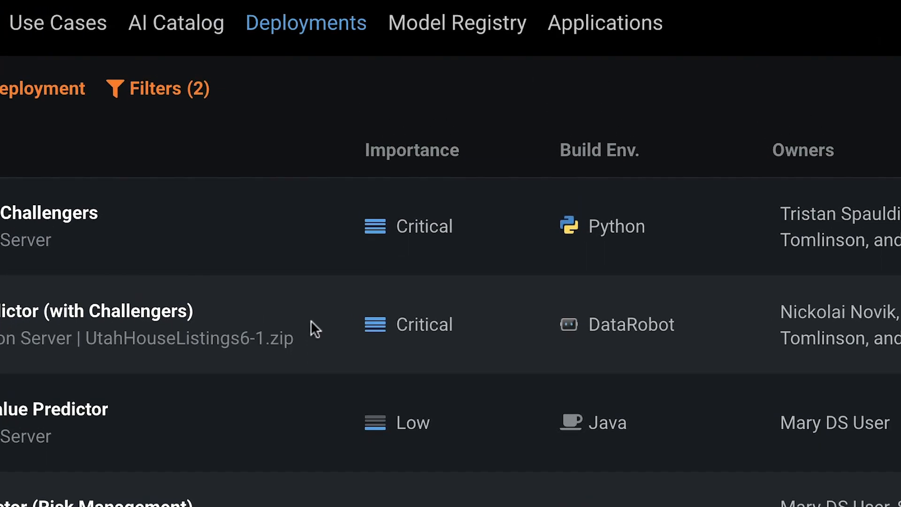
scroll(310, 320, "up", 3)
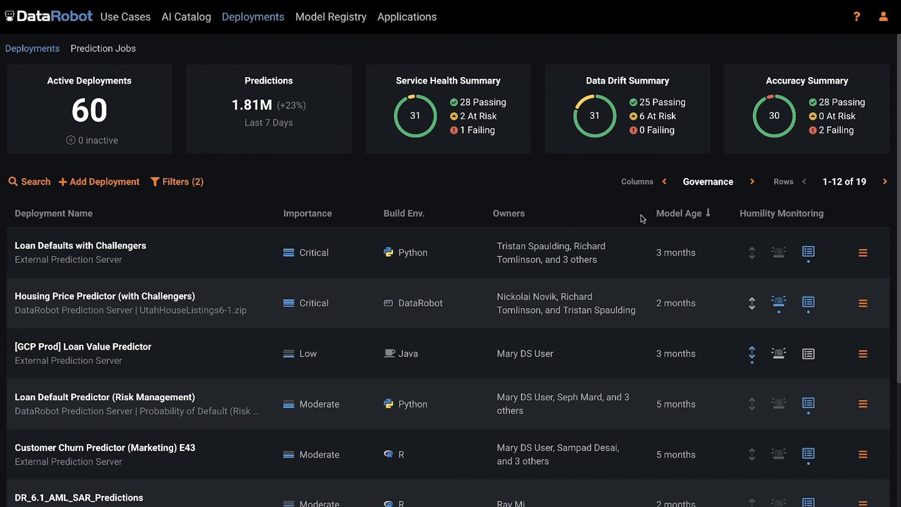
Switch the deployments list to the Prediction Health columns and check the service, drift and accuracy status of each deployment
left_click(697, 189)
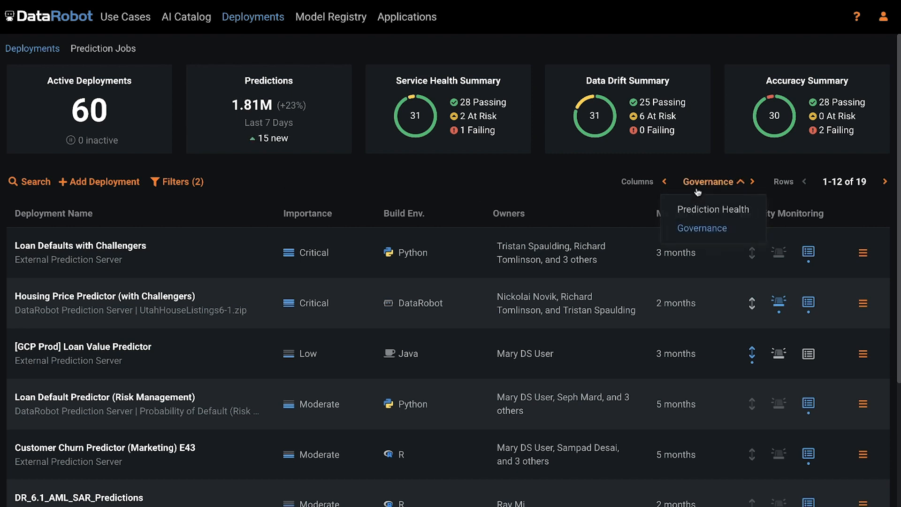
left_click(700, 209)
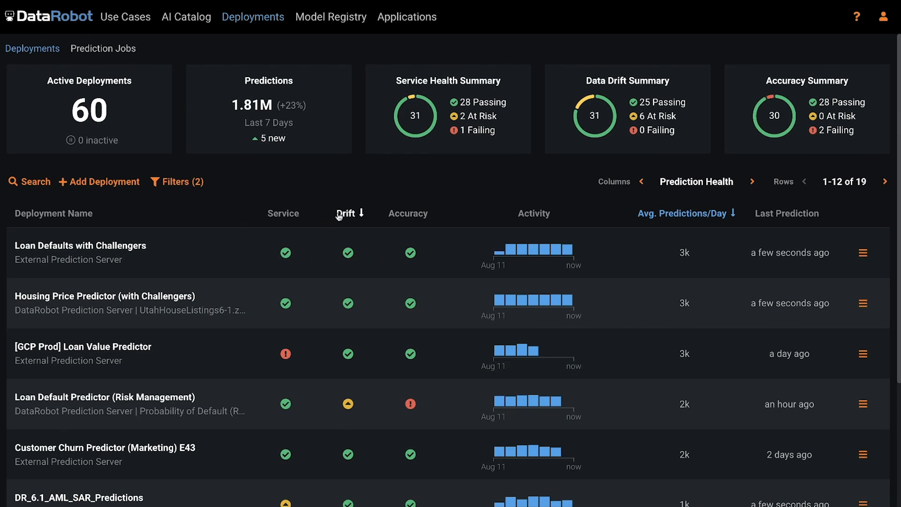
scroll(316, 221, "down", 5)
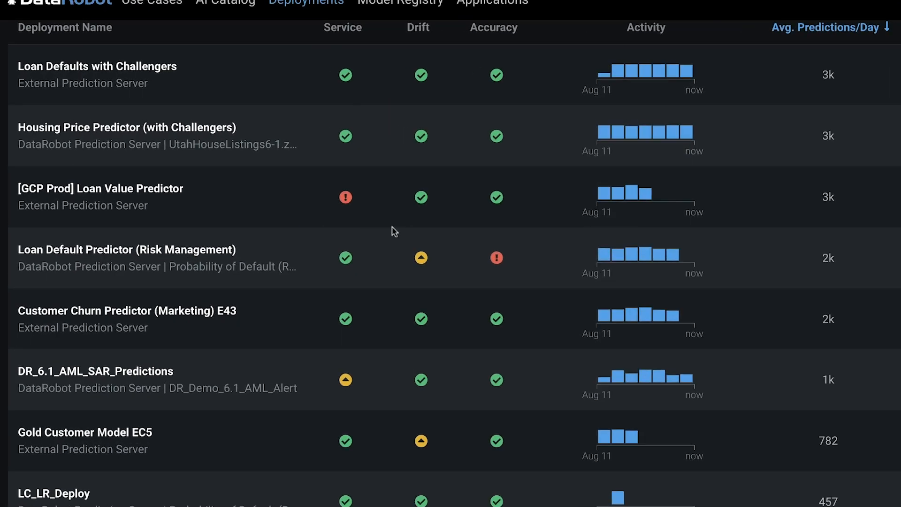
mouse_move(346, 202)
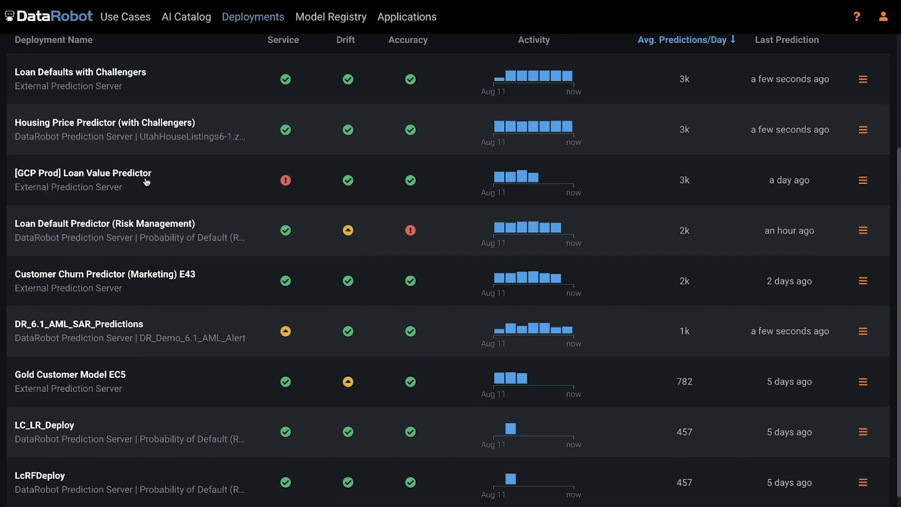
Open the service health of the [GCP Prod] Loan Value Predictor deployment and set its resolution to Weekly
left_click(146, 180)
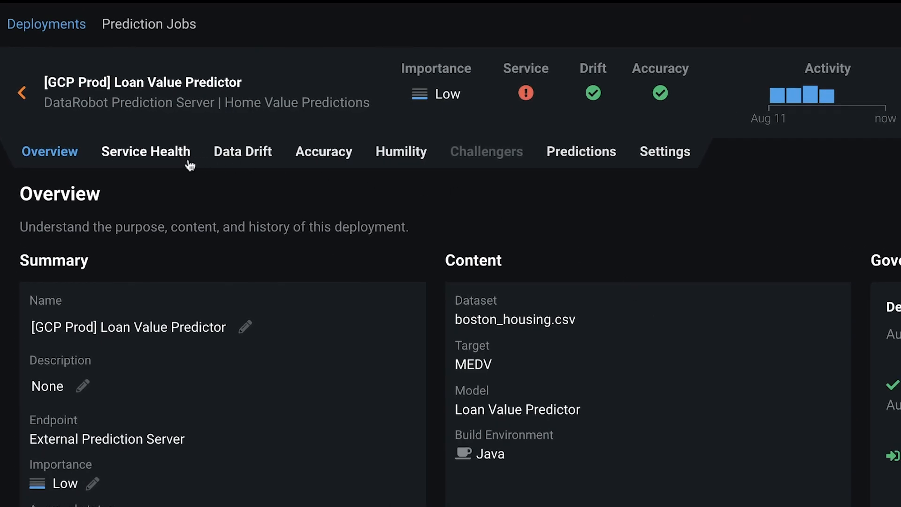
left_click(163, 161)
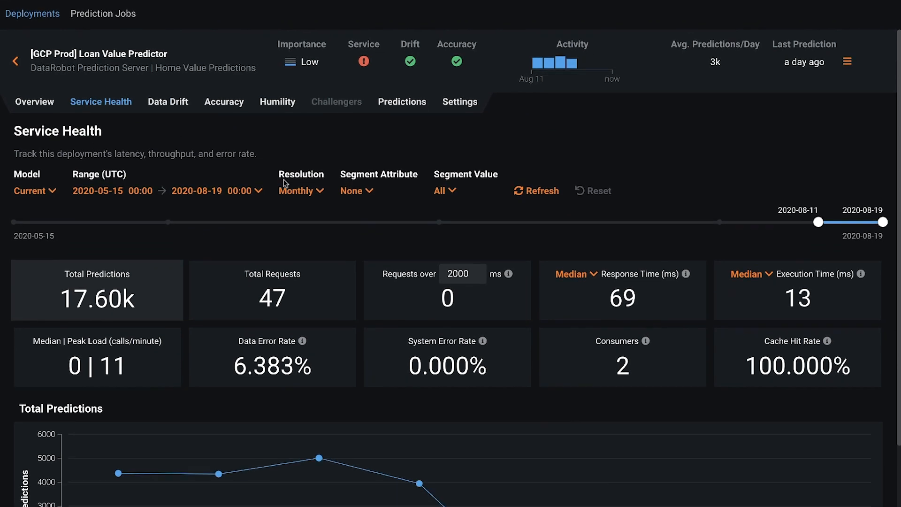
left_click(291, 227)
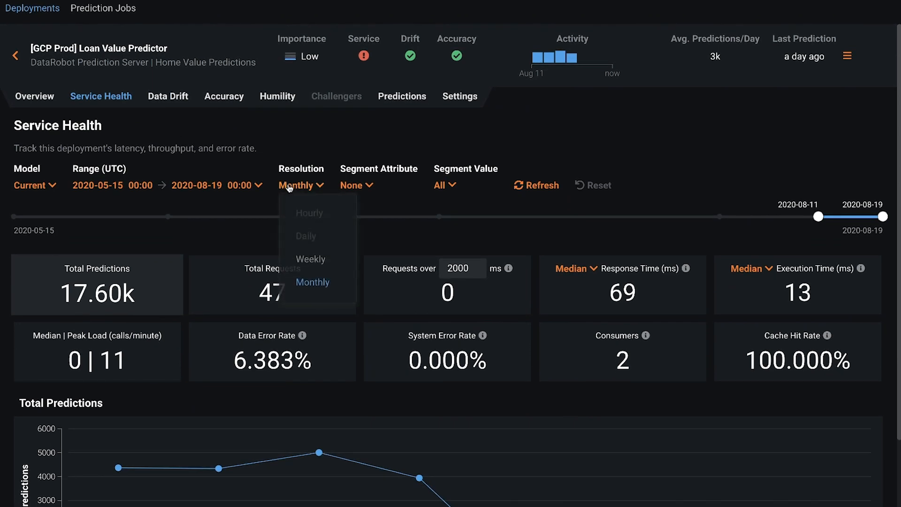
left_click(301, 259)
Chart the data error rate over time and inspect where the errors begin
scroll(306, 238, "down", 3)
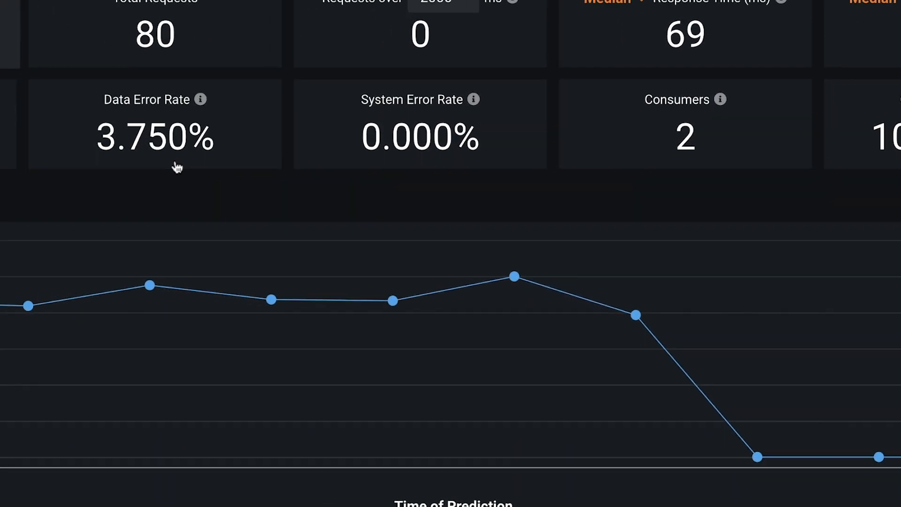
left_click(177, 166)
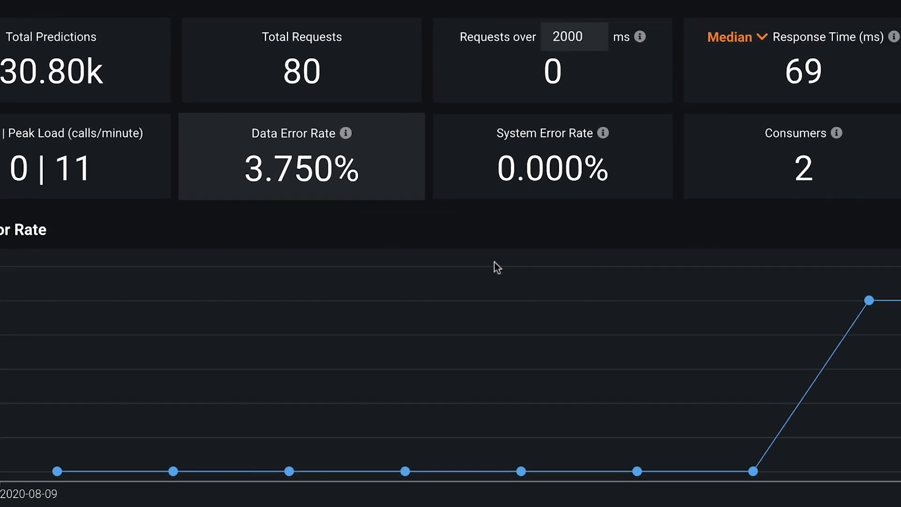
mouse_move(685, 285)
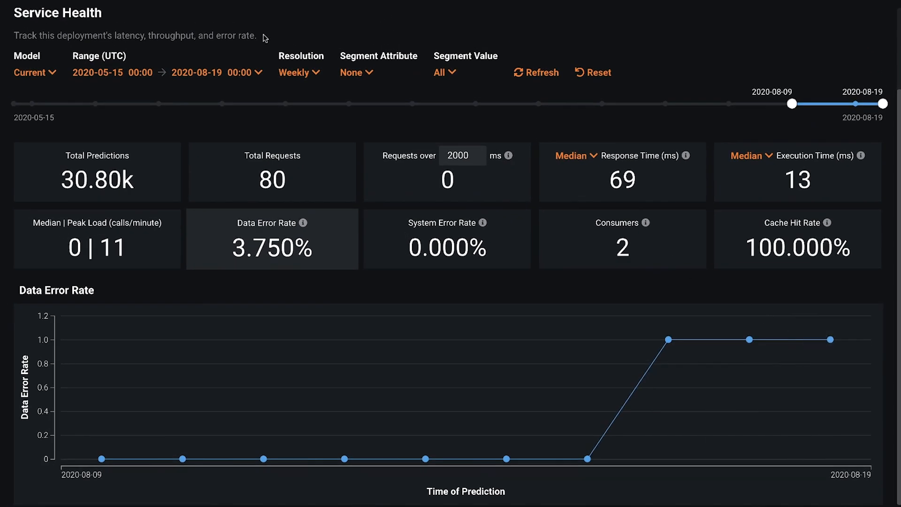
Segment the service health data by DataRobot-Consumer and select the GCP production west service account as the segment value
left_click(369, 74)
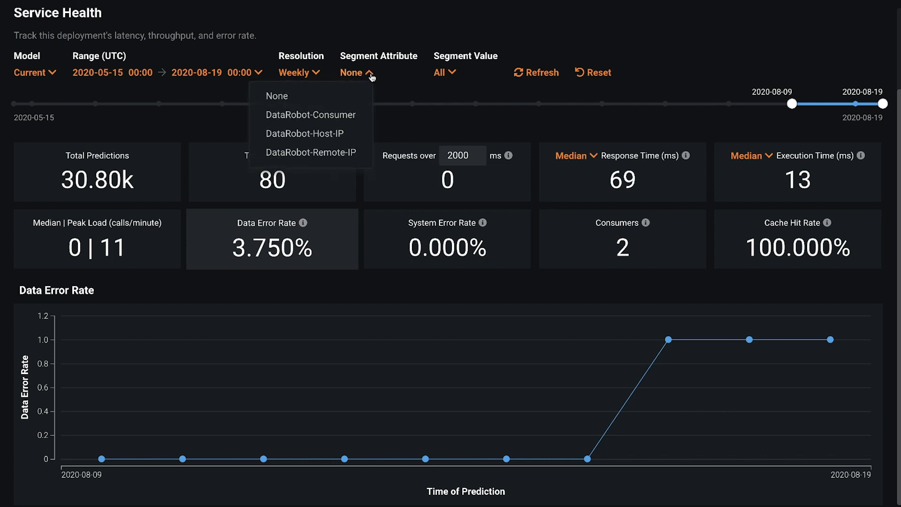
left_click(343, 115)
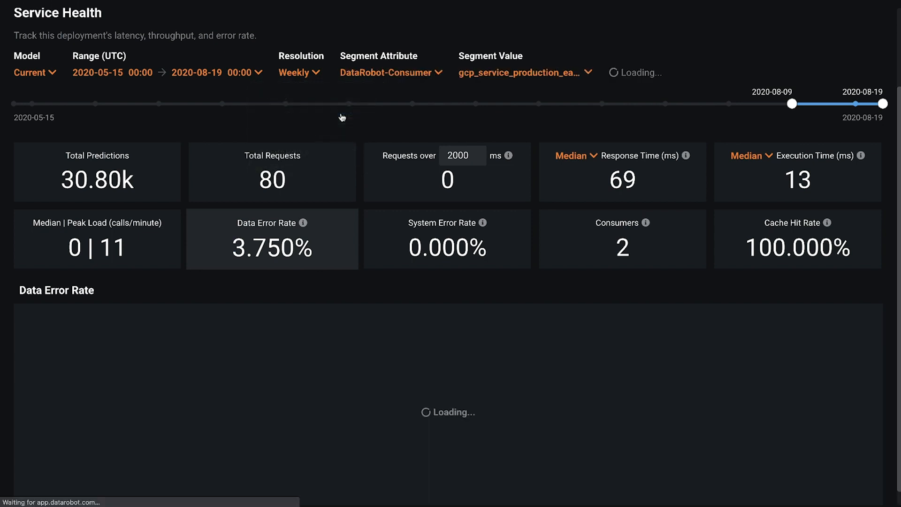
left_click(523, 79)
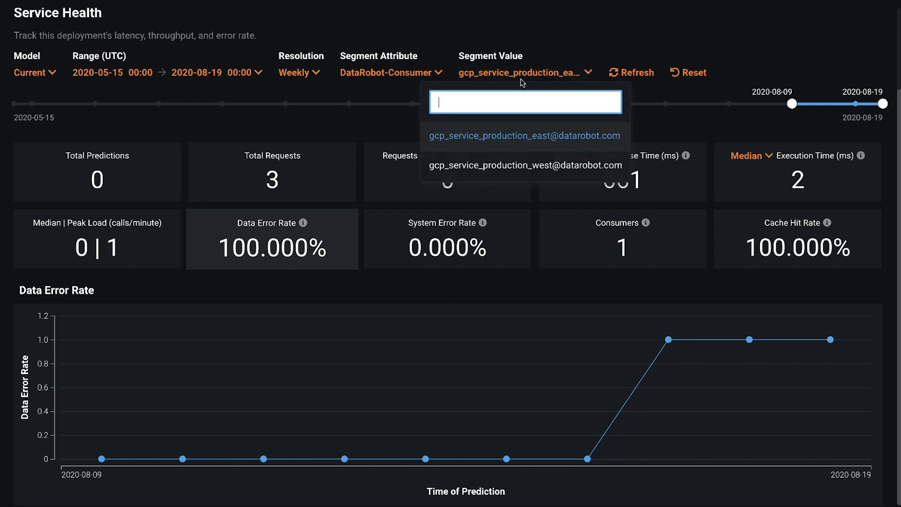
left_click(521, 166)
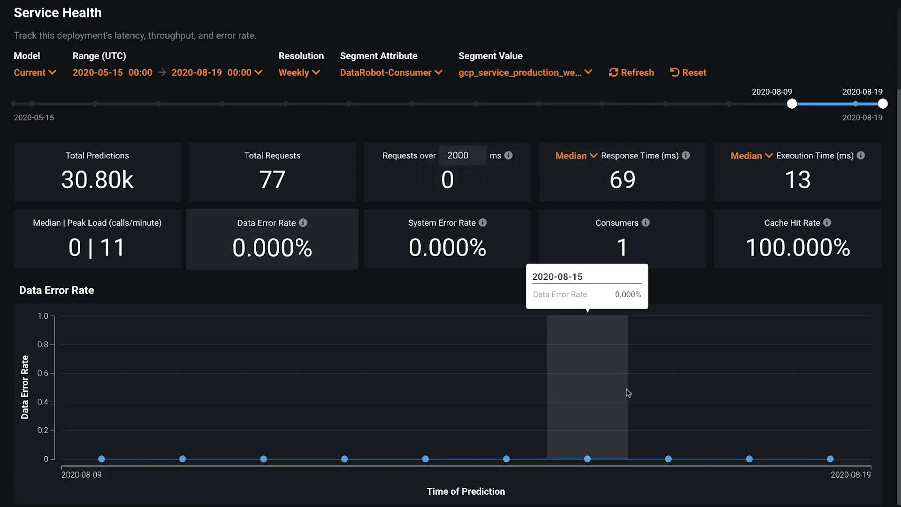
Change the segment value to the GCP production east service account to compare its error rate, and return to the deployments list
left_click(537, 79)
left_click(530, 137)
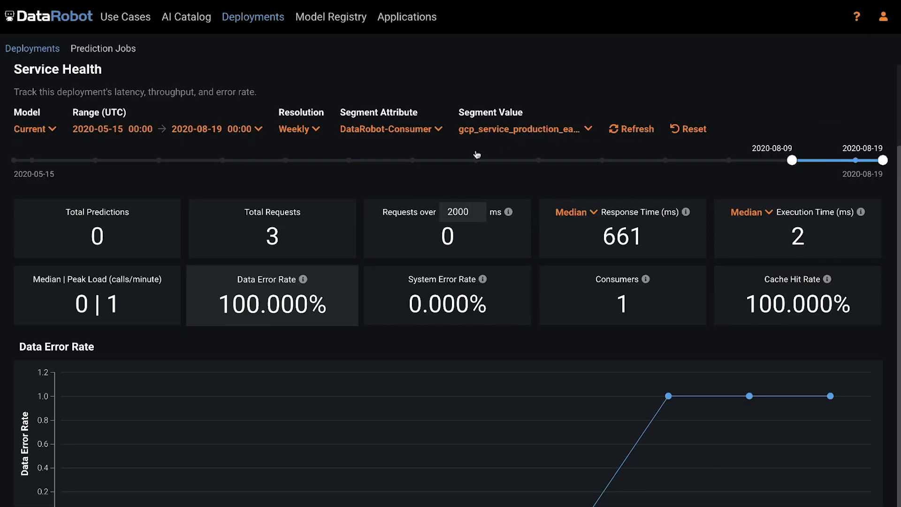
left_click(24, 49)
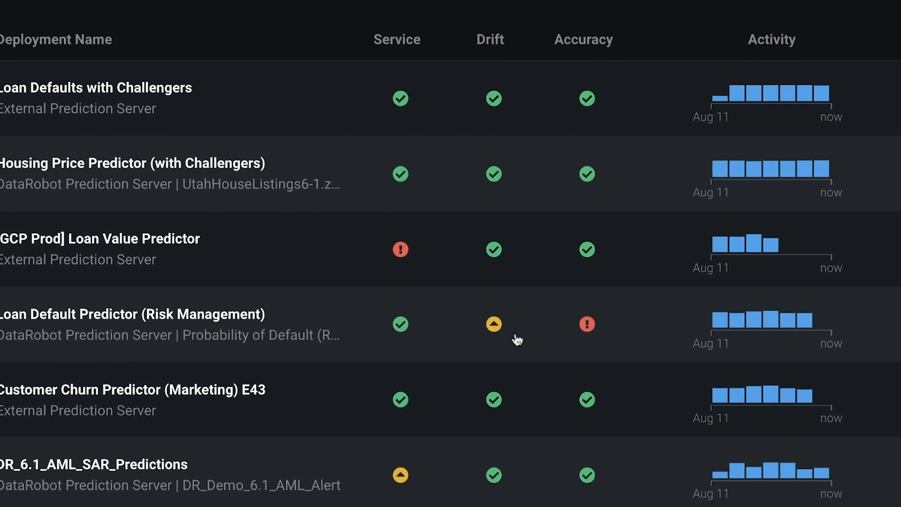
Check the drift and accuracy status of the Loan Default Predictor (Risk Management) deployment in the list and select that deployment
mouse_move(477, 328)
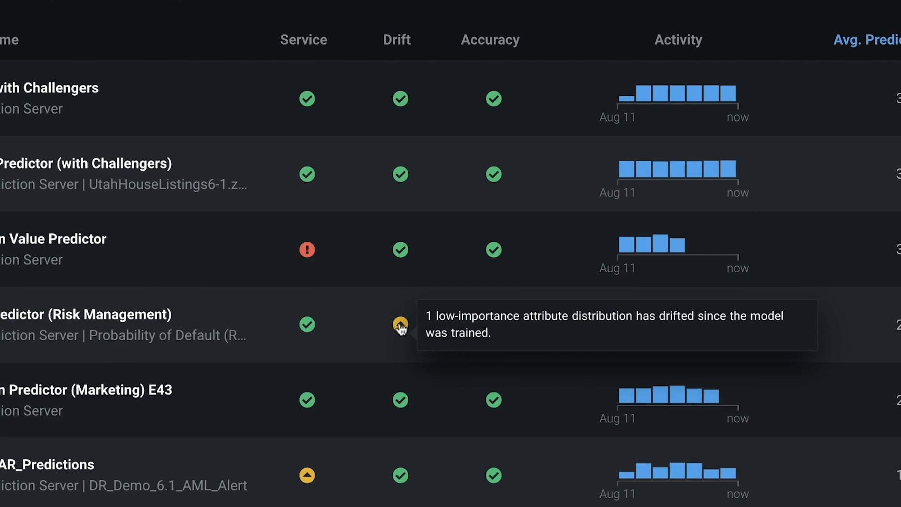
mouse_move(472, 334)
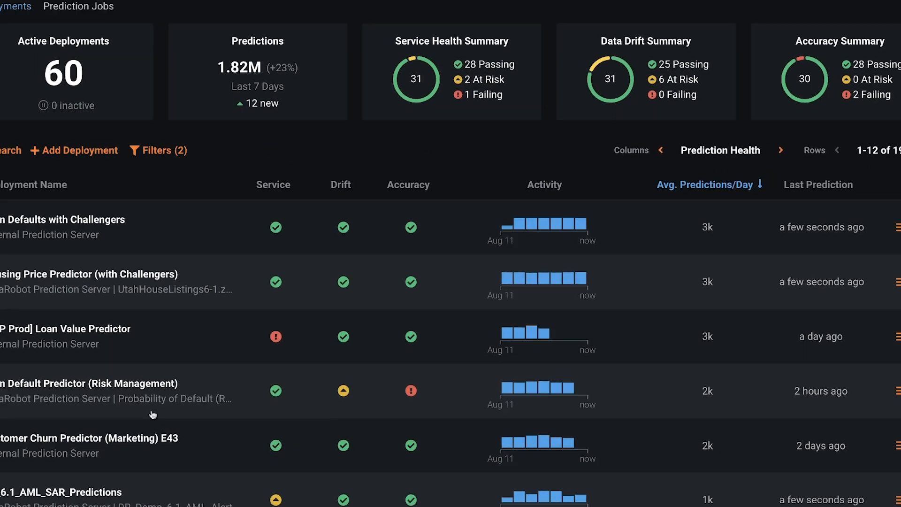
left_click(169, 386)
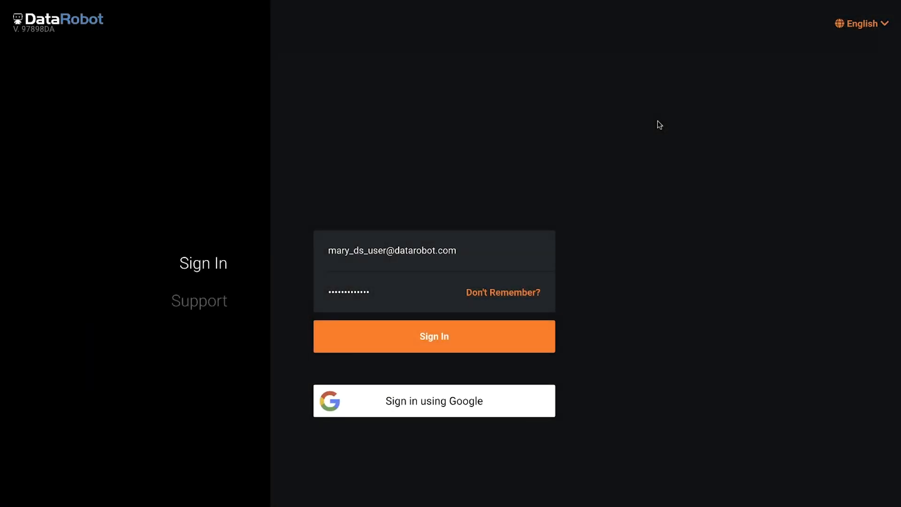
Sign in with the data scientist account and look through its deployments list
left_click(444, 342)
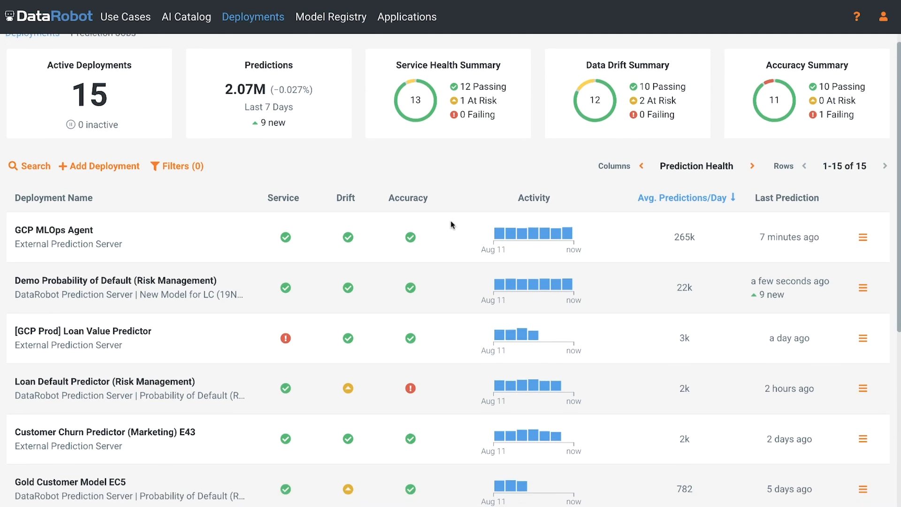
scroll(451, 225, "down", 4)
scroll(452, 224, "down", 5)
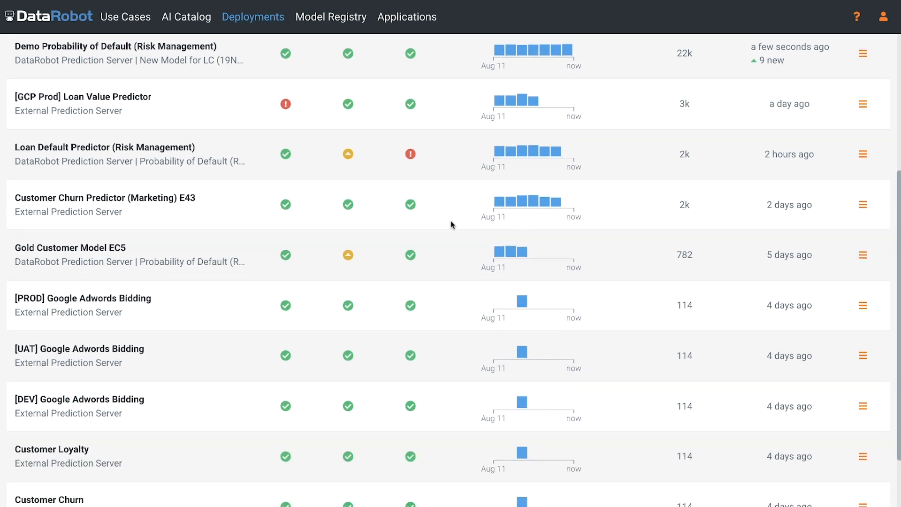
scroll(451, 224, "down", 1)
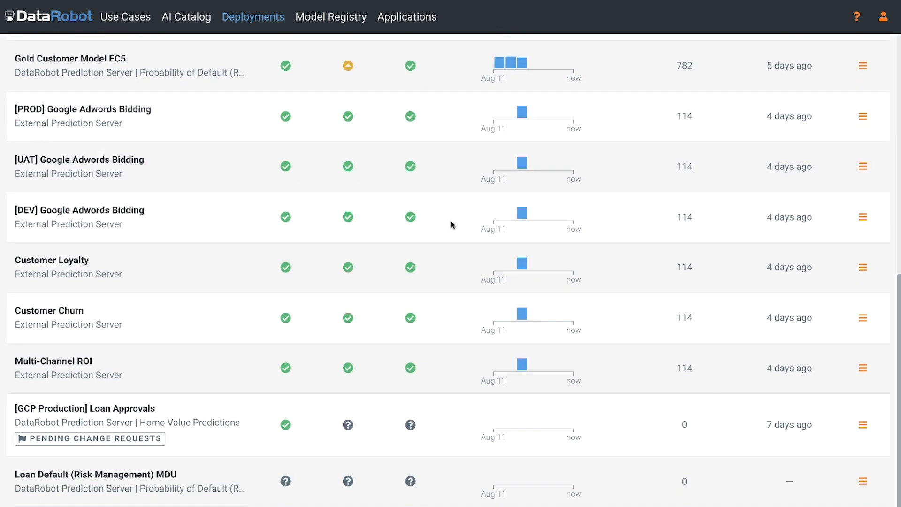
scroll(451, 224, "up", 4)
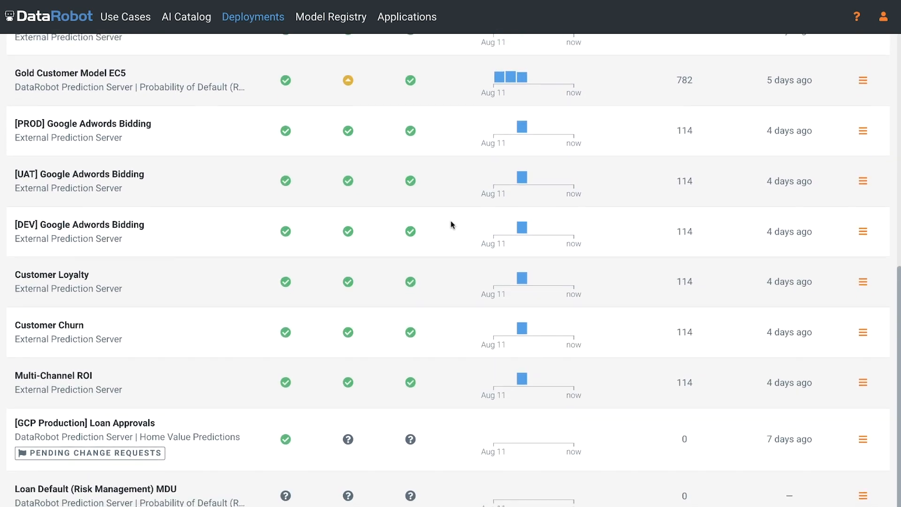
scroll(451, 224, "up", 5)
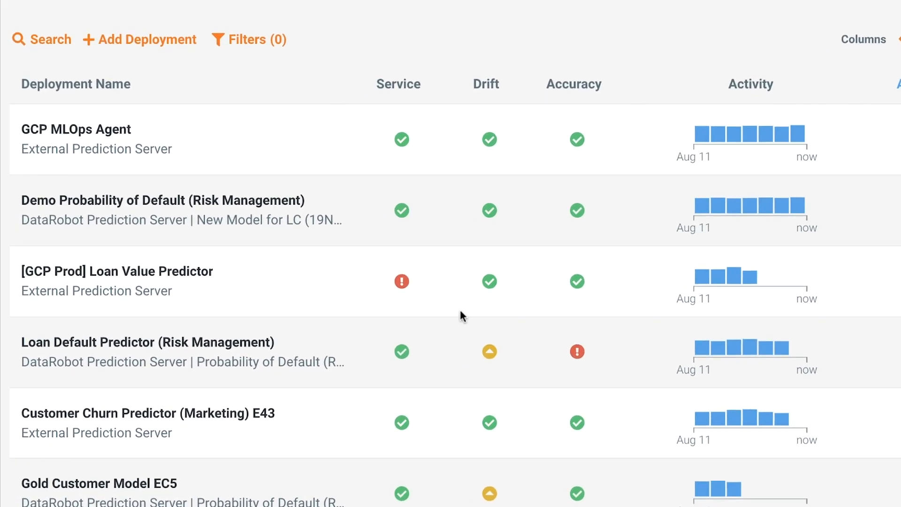
Open the data drift view of the Loan Default Predictor (Risk Management) deployment and set its resolution to Weekly
left_click(197, 345)
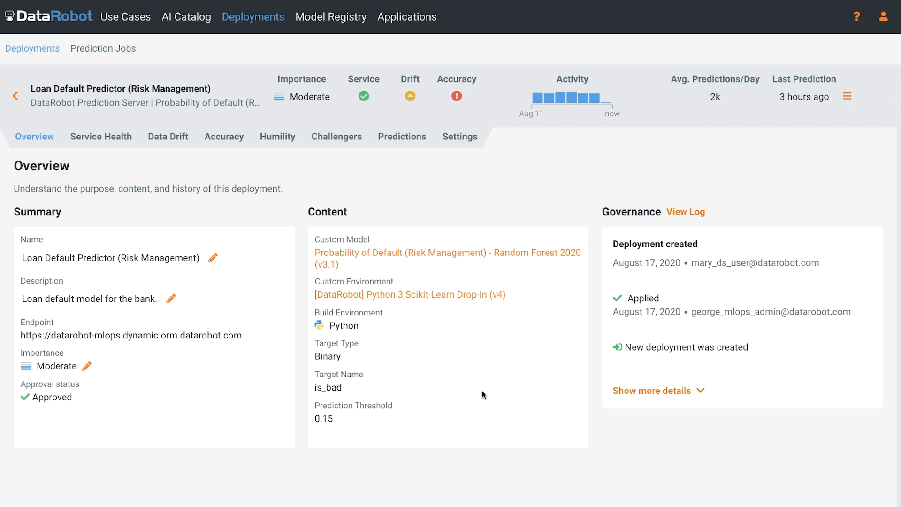
left_click(178, 139)
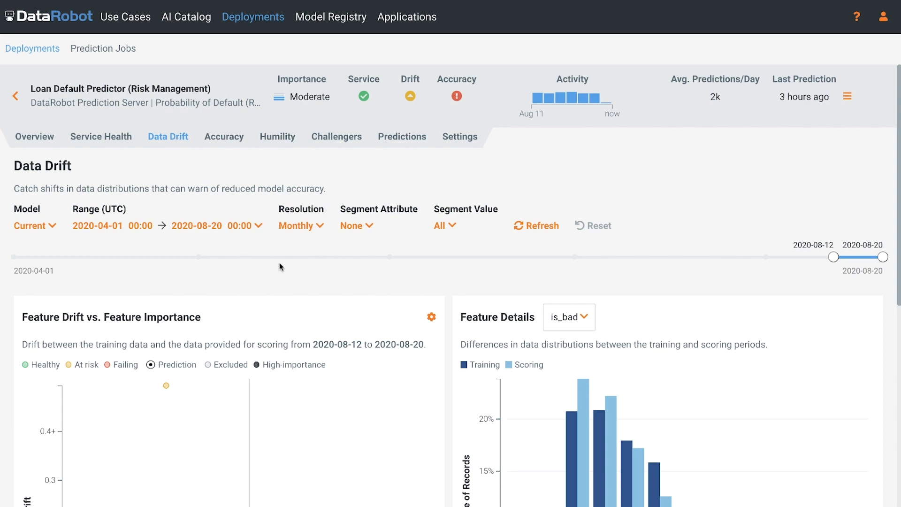
left_click(314, 228)
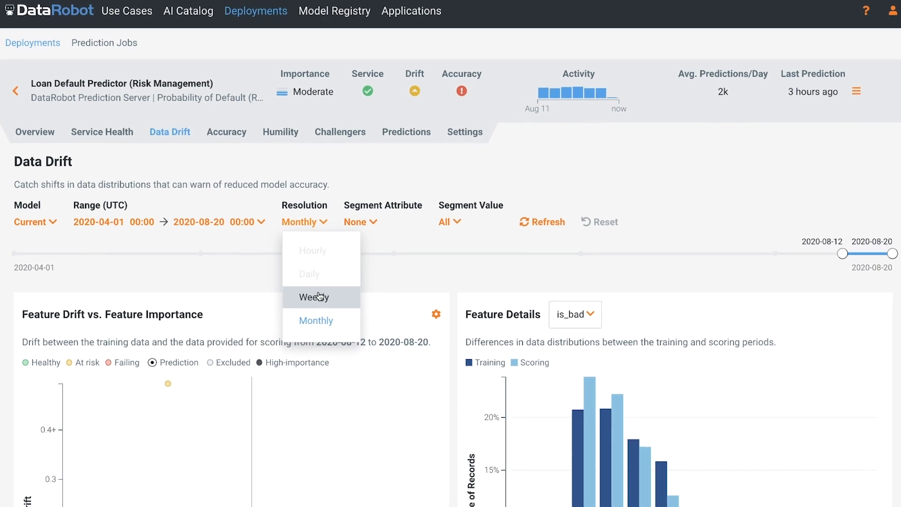
left_click(316, 298)
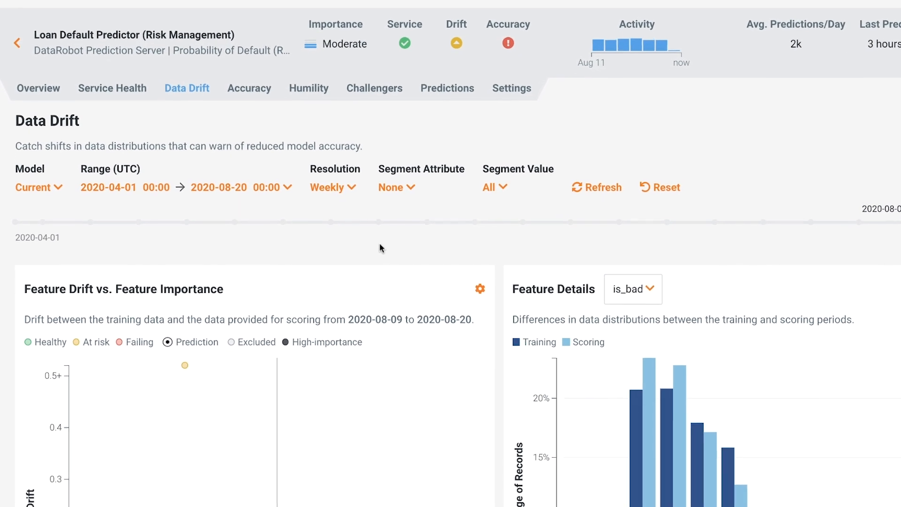
Inspect individual features in the Feature Drift vs. Feature Importance plot and show the feature details of the at-risk grade feature
scroll(394, 239, "down", 4)
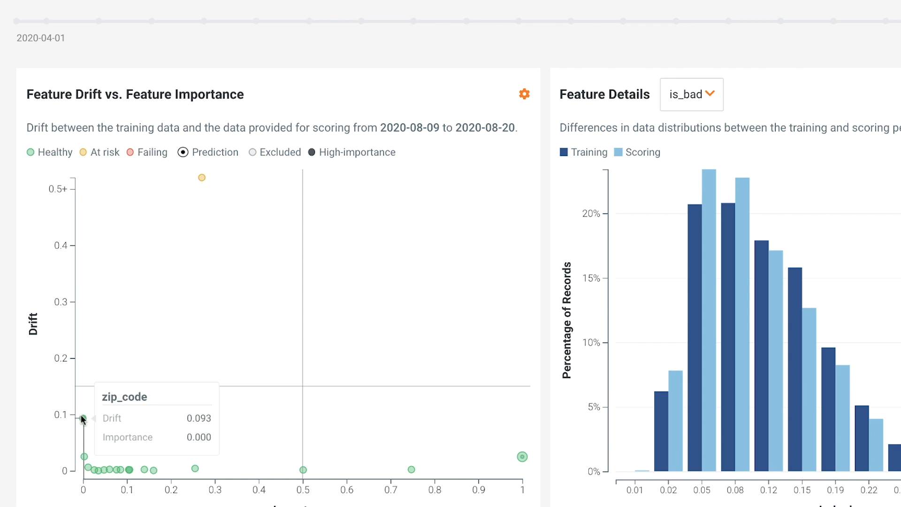
mouse_move(88, 469)
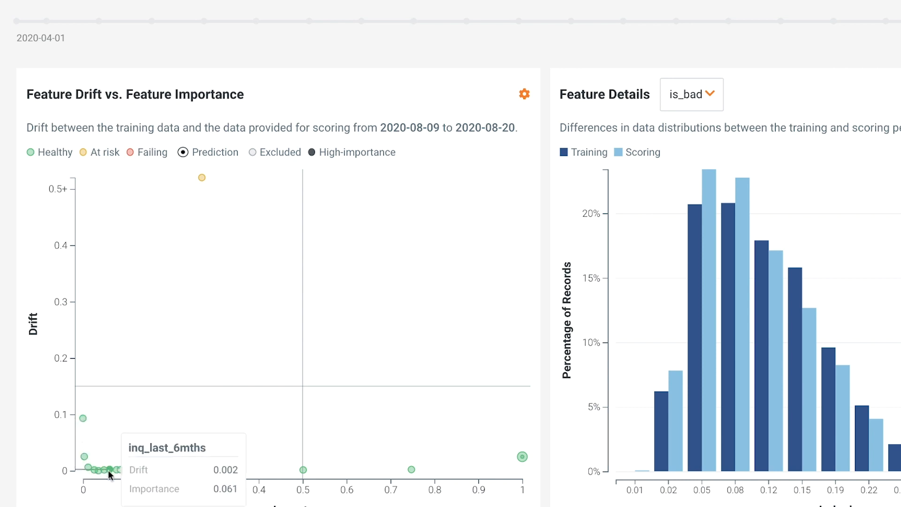
mouse_move(194, 468)
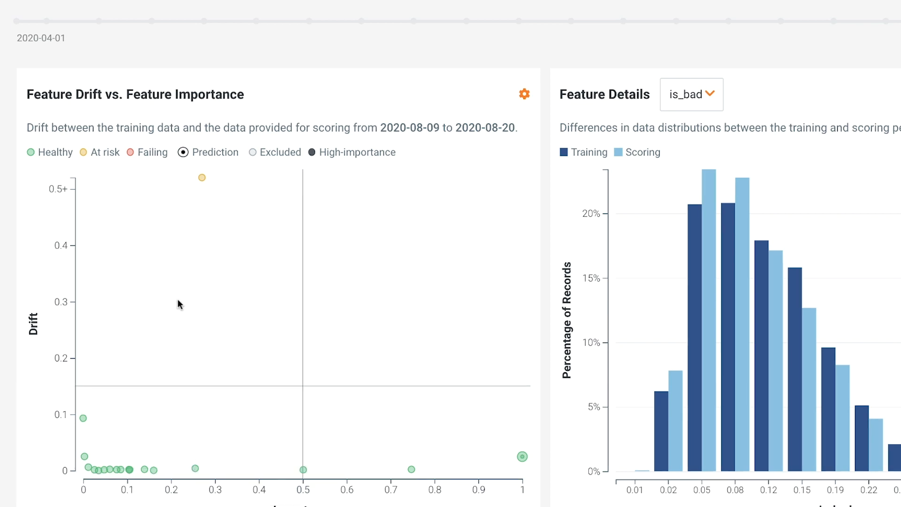
mouse_move(202, 177)
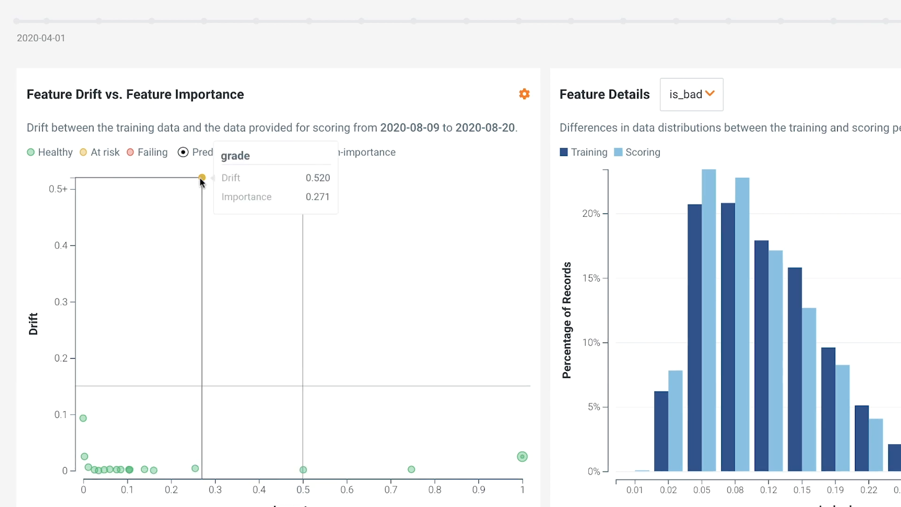
left_click(180, 179)
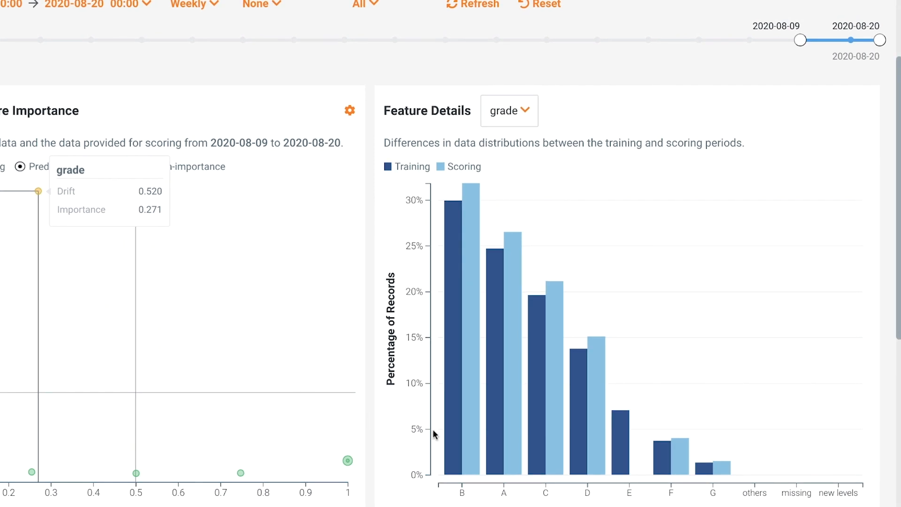
Compare the training and scoring distributions of the grade levels and extend the drift period back to start at 2020-06-14
mouse_move(455, 437)
mouse_move(541, 439)
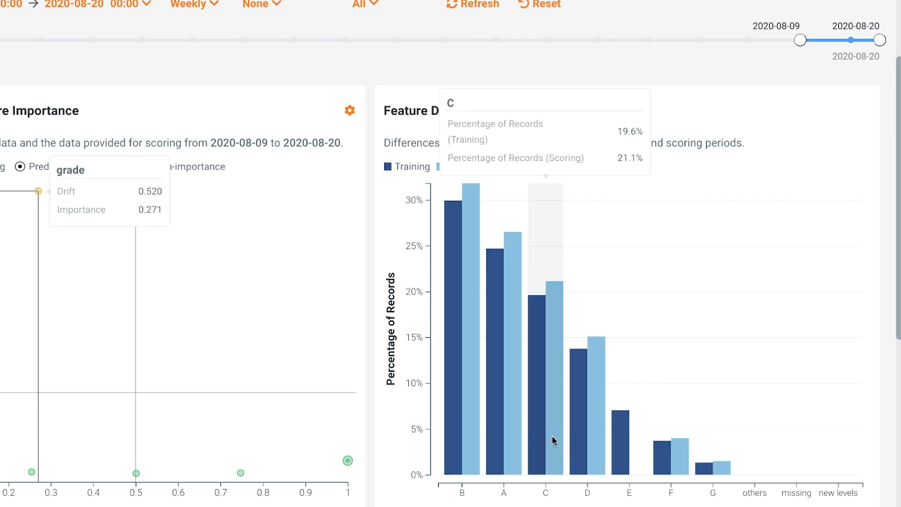
mouse_move(625, 444)
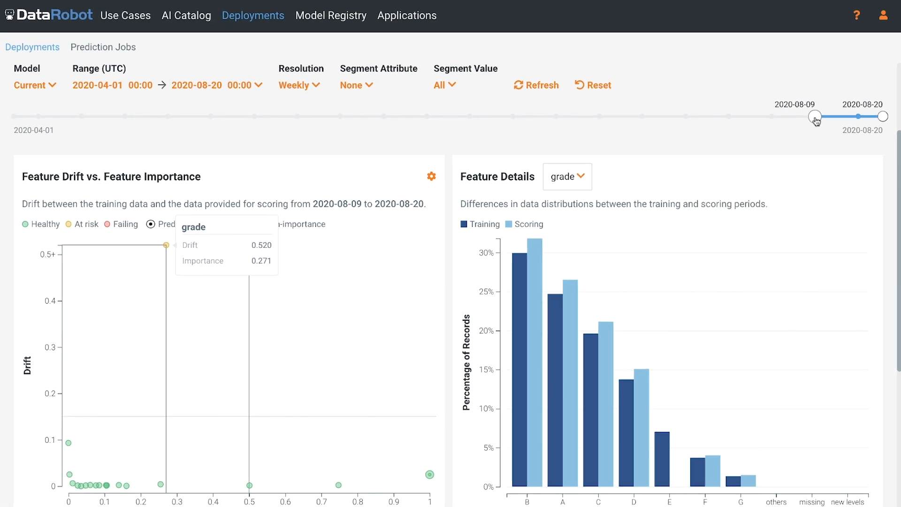
left_click_drag(816, 116, 472, 121)
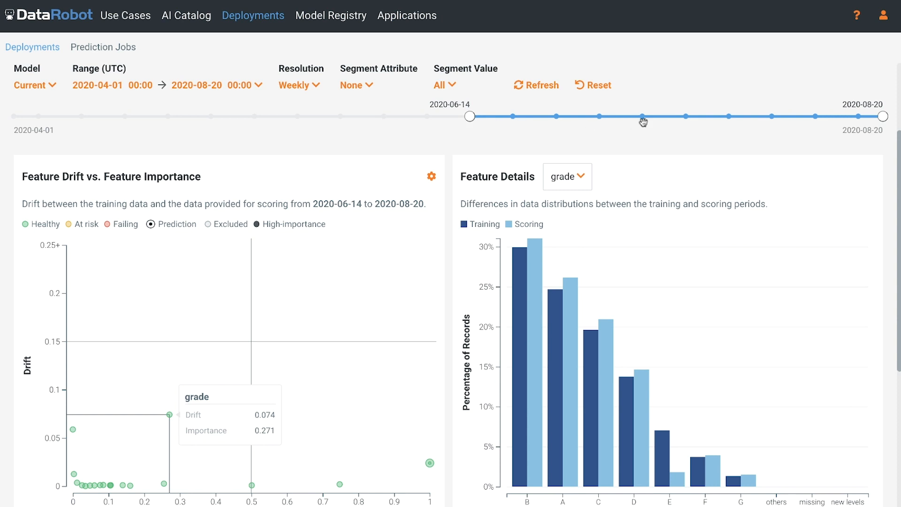
Open the deployment's accuracy view and extend the period back to start at 2020-04-01 to inspect LogLoss over time
scroll(643, 123, "up", 3)
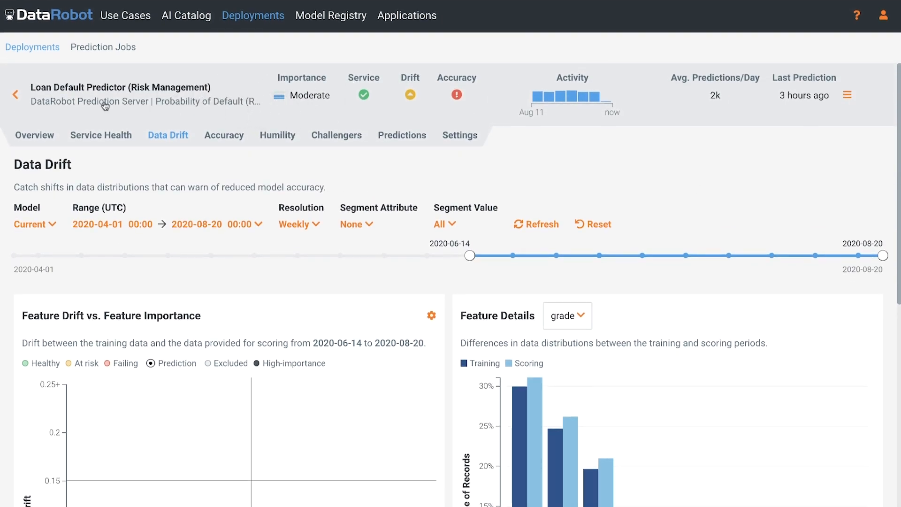
left_click(217, 137)
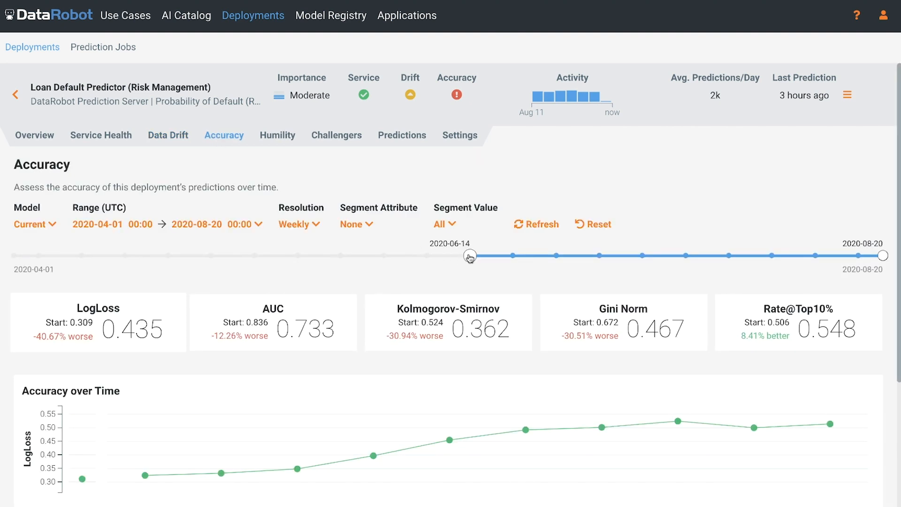
left_click_drag(470, 257, 1, 253)
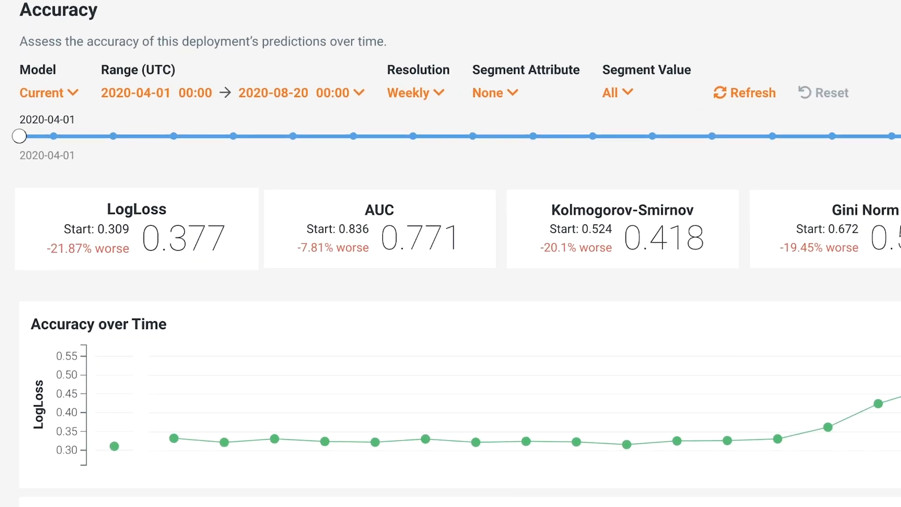
mouse_move(139, 425)
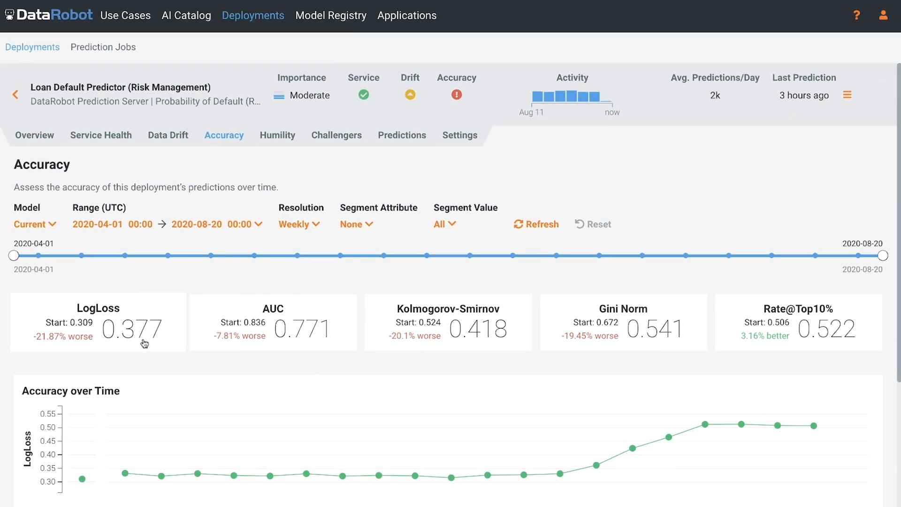
Chart AUC, Kolmogorov-Smirnov and Gini Norm over time in turn, and compare the predicted values with the actual values
left_click(221, 342)
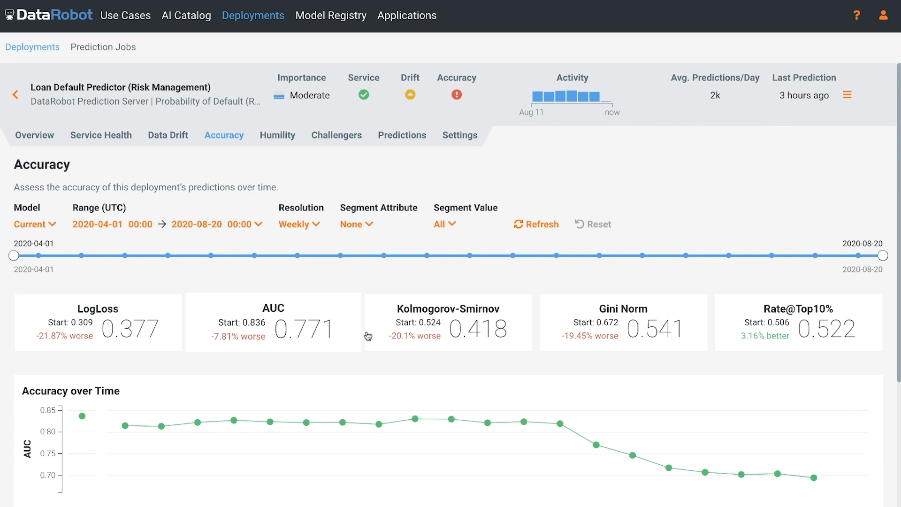
left_click(382, 337)
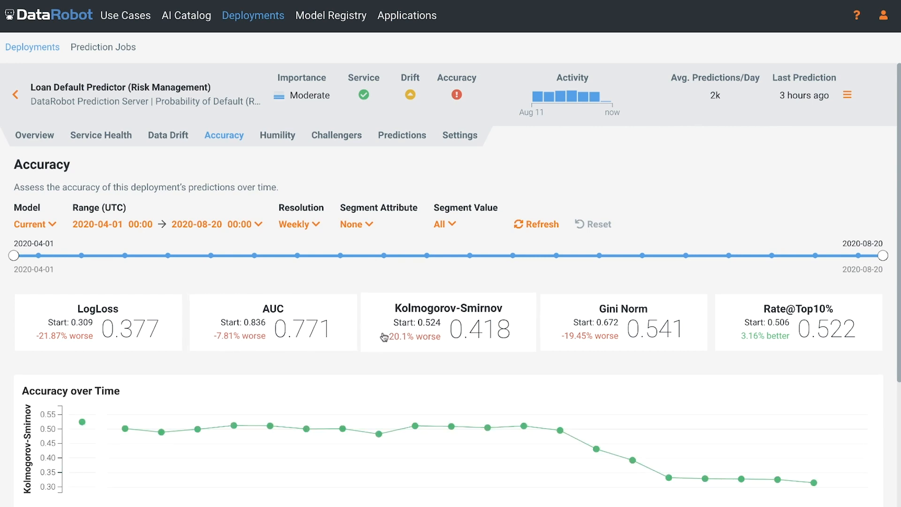
left_click(549, 338)
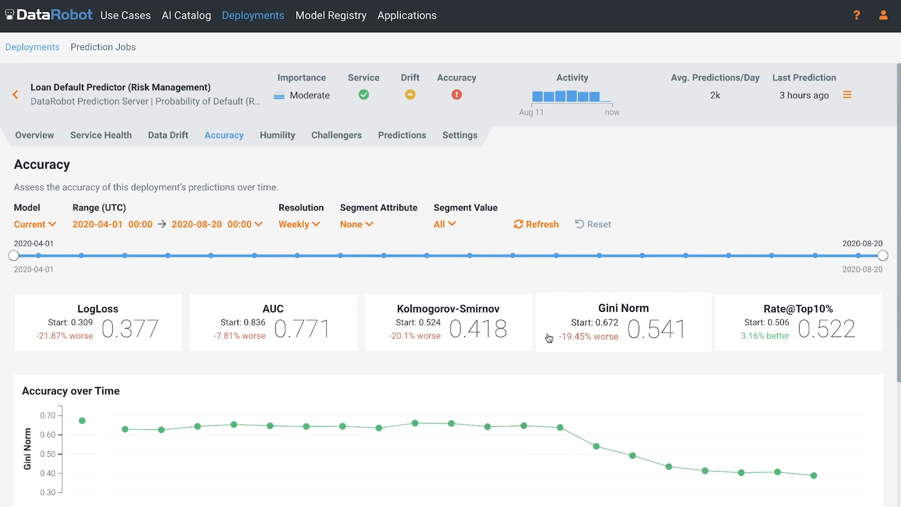
scroll(513, 358, "down", 6)
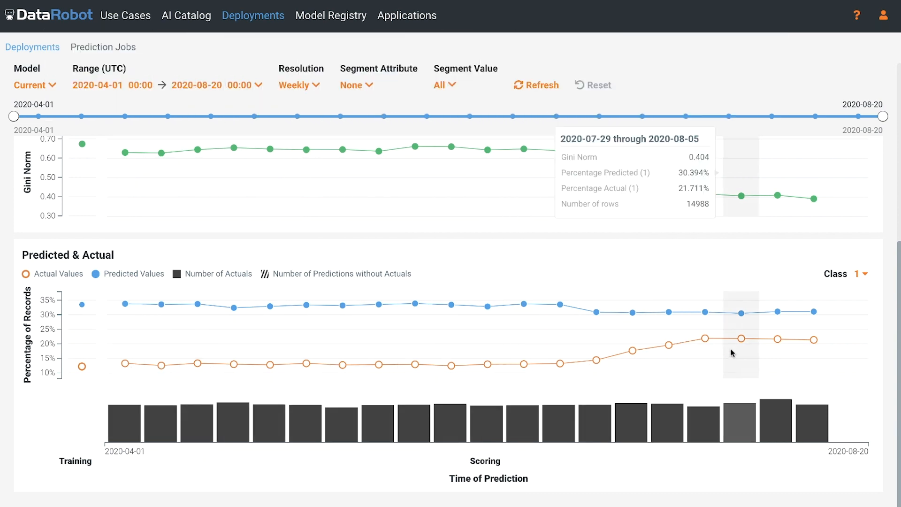
scroll(830, 348, "up", 5)
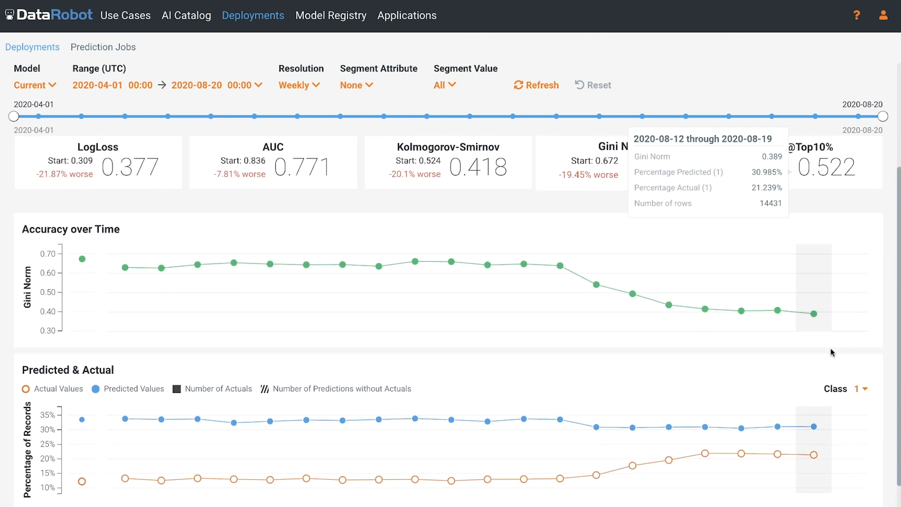
scroll(831, 353, "up", 1)
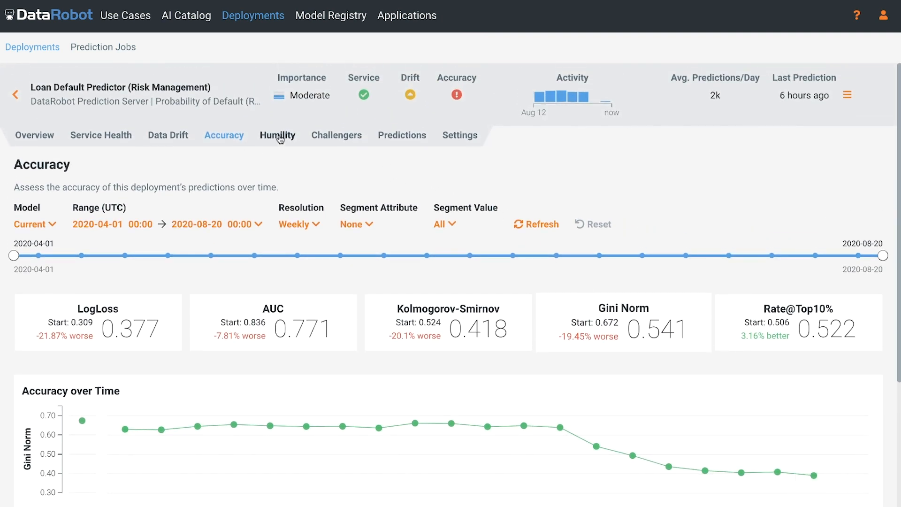
Open the Uncertain Prediction humility rule and review its trigger options and its lower and upper bounds
left_click(279, 137)
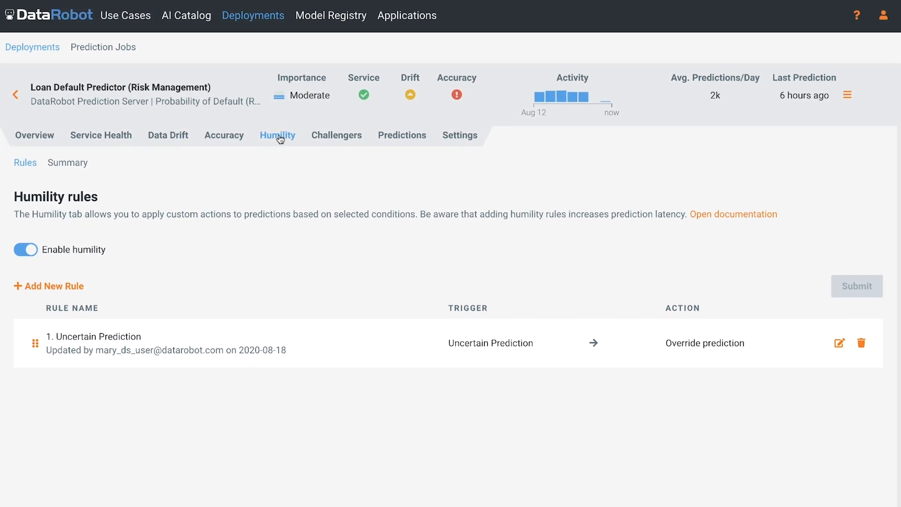
left_click(344, 358)
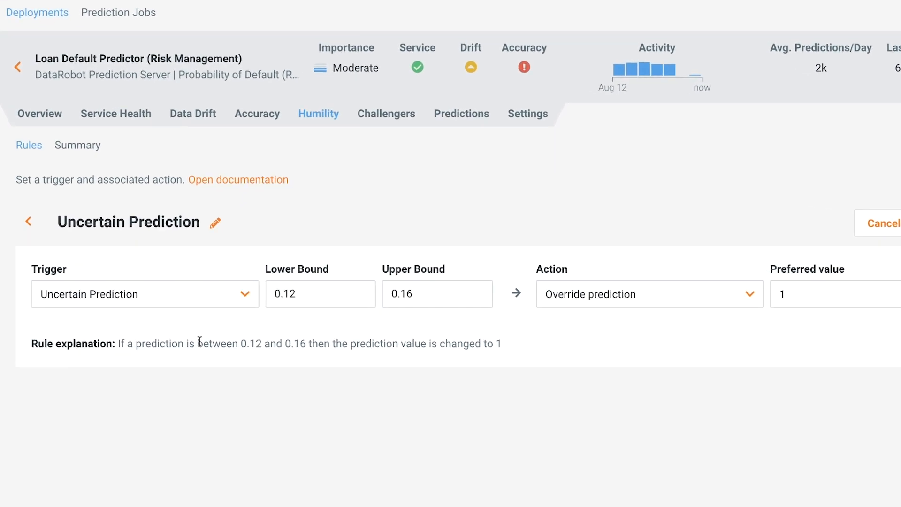
left_click(245, 294)
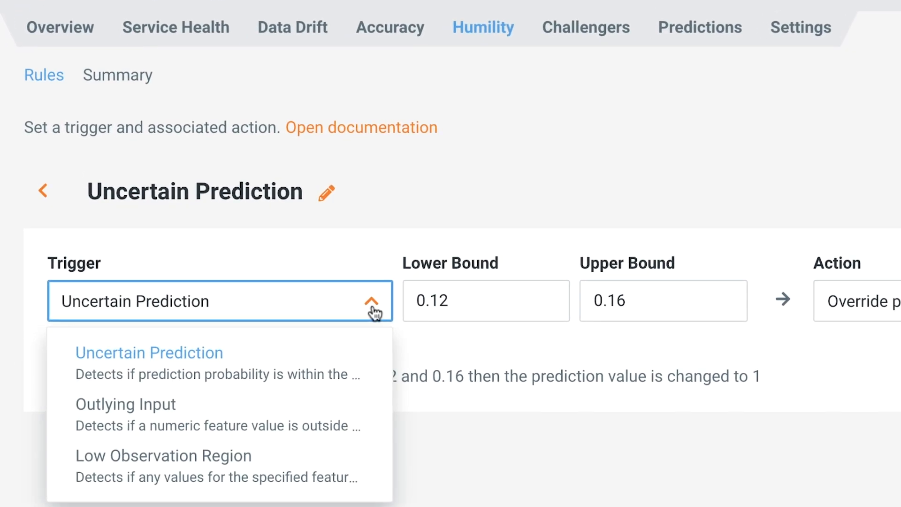
left_click(479, 304)
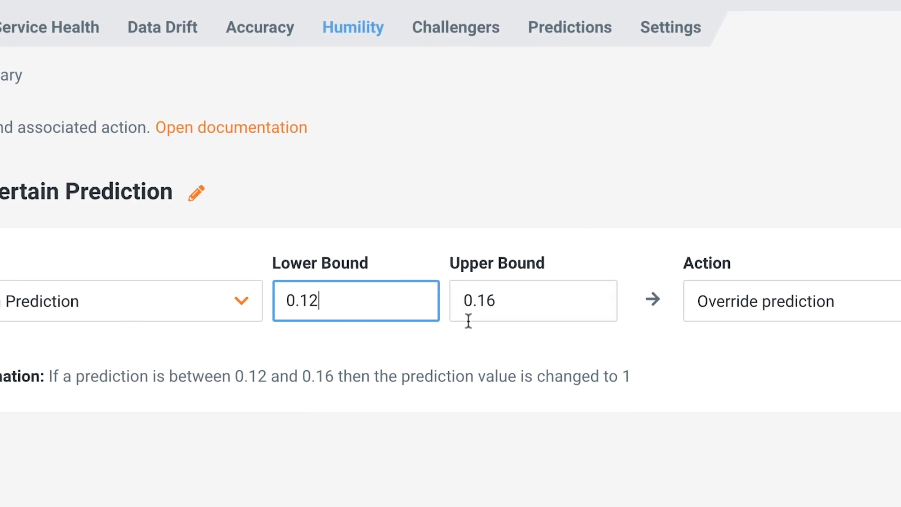
left_click(615, 292)
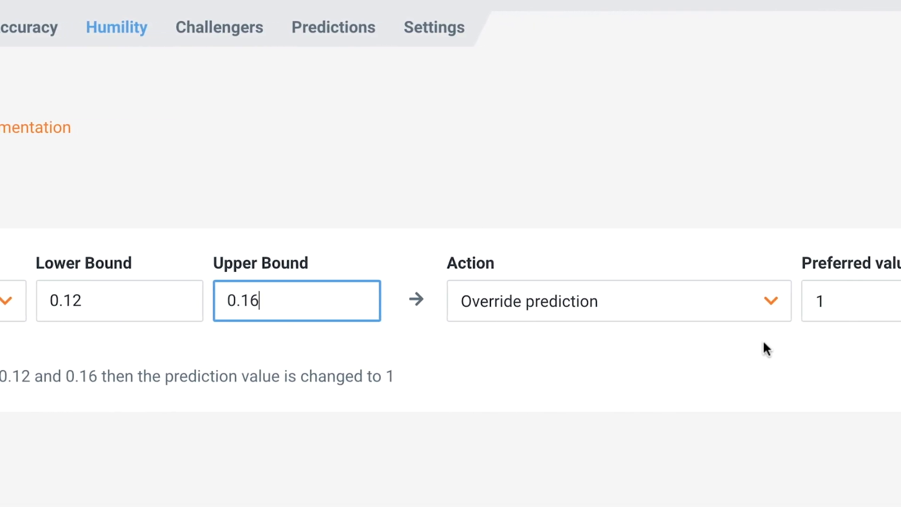
Review the action options and the preferred value choices of the Uncertain Prediction rule
left_click(664, 311)
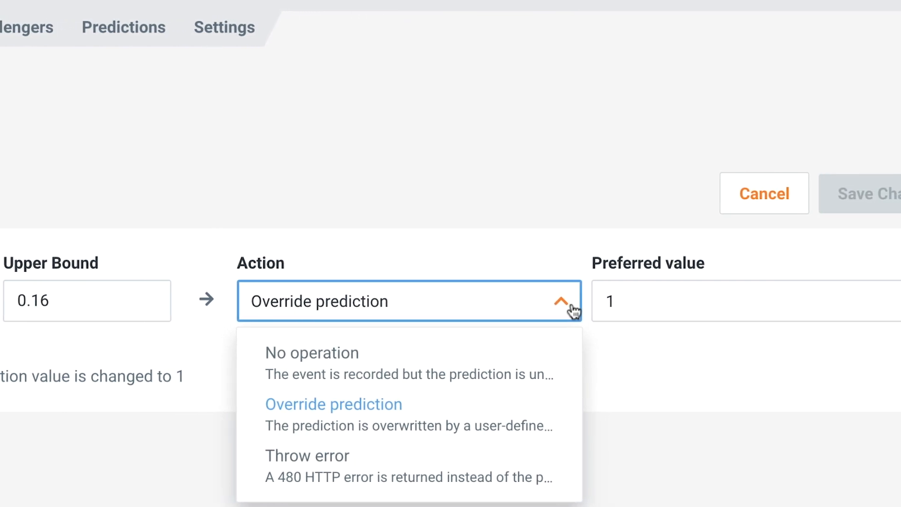
left_click(514, 310)
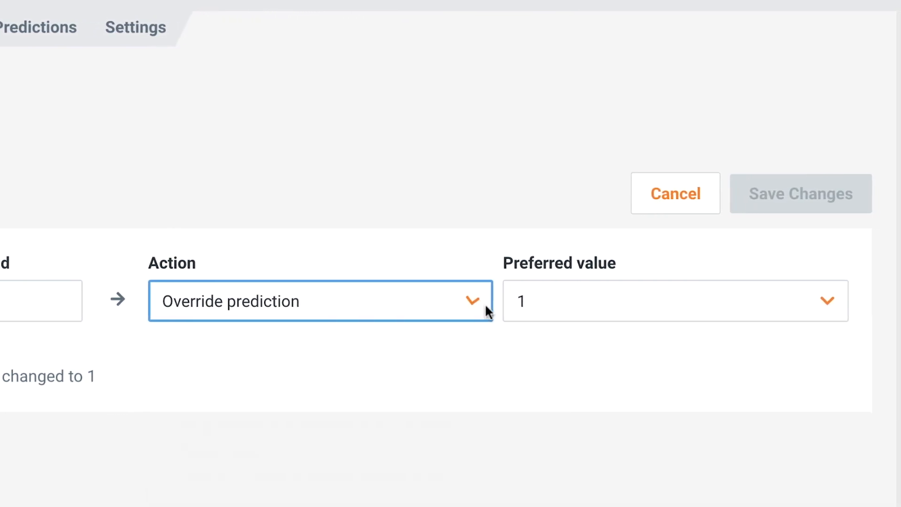
left_click(840, 313)
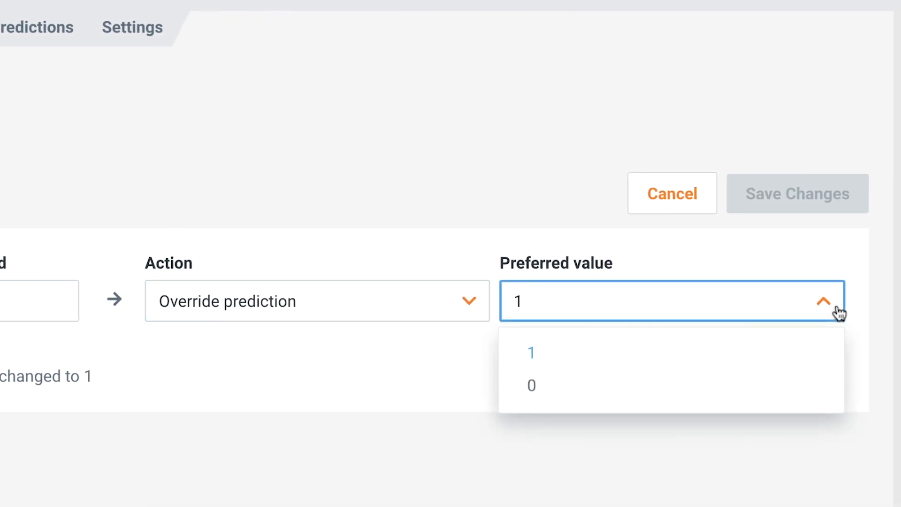
left_click(839, 312)
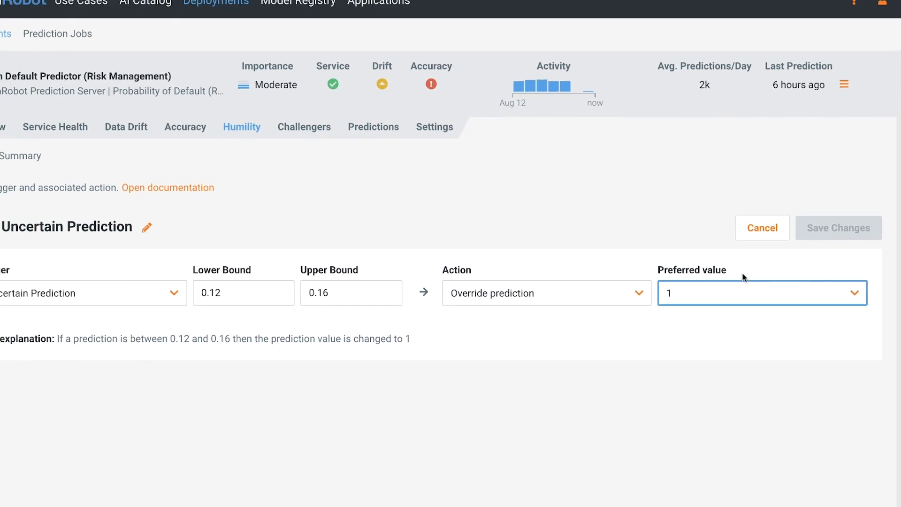
Open the summary of triggered humility rules and narrow the charted period to start at 2020-07-26
left_click(379, 216)
left_click(83, 164)
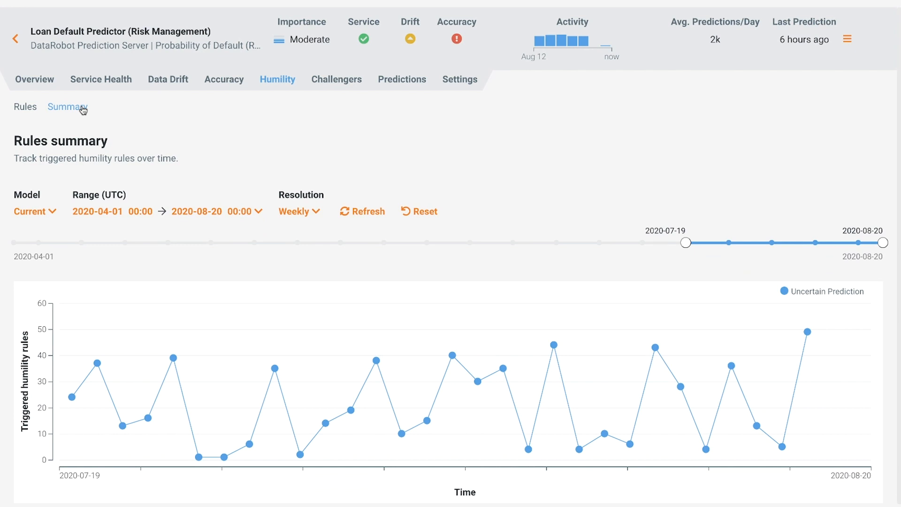
left_click_drag(687, 244, 726, 250)
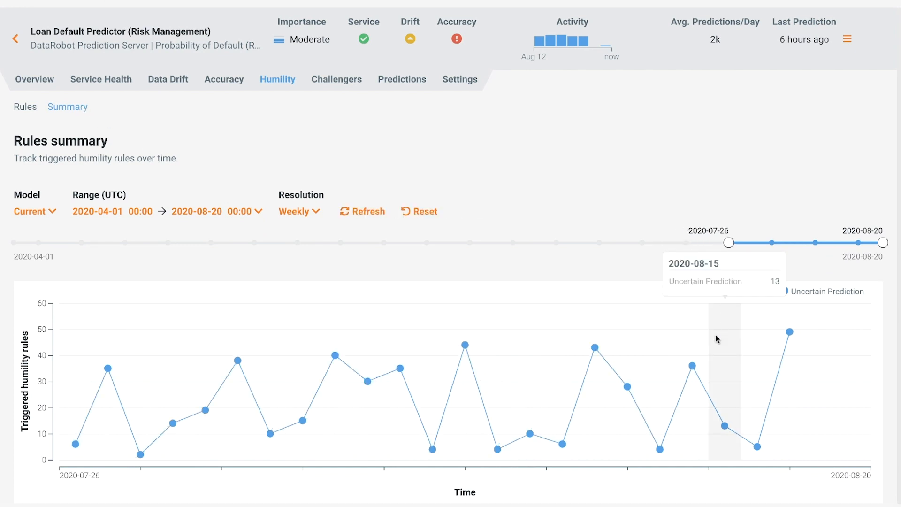
mouse_move(696, 338)
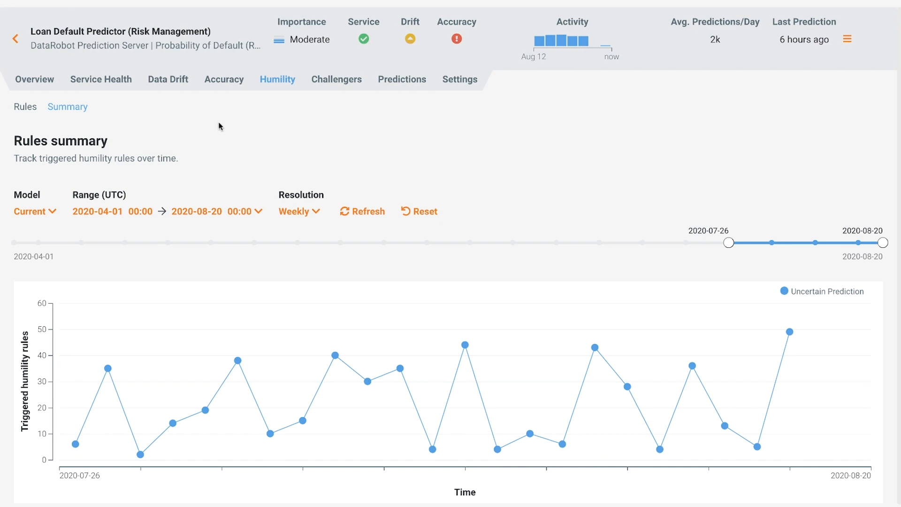
Start a new humility rule with the Low Observation Region trigger on the grade feature
left_click(16, 107)
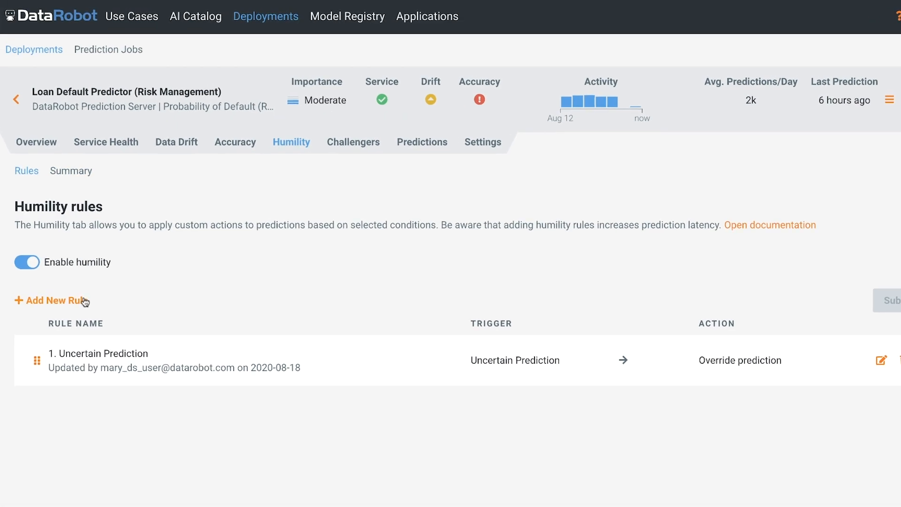
left_click(84, 302)
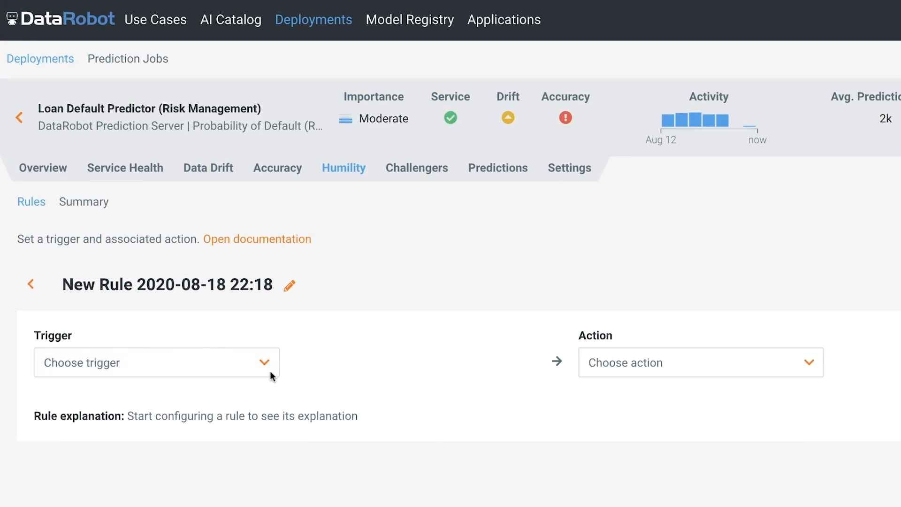
left_click(272, 373)
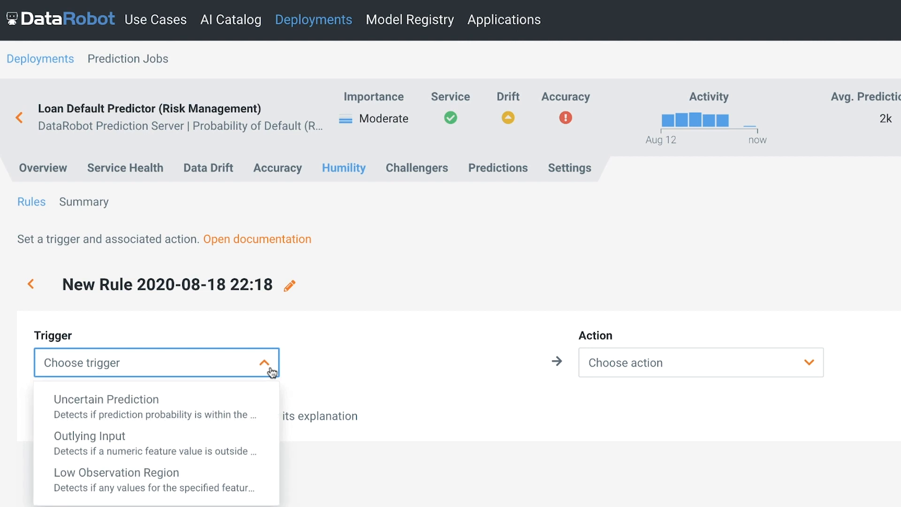
left_click(259, 490)
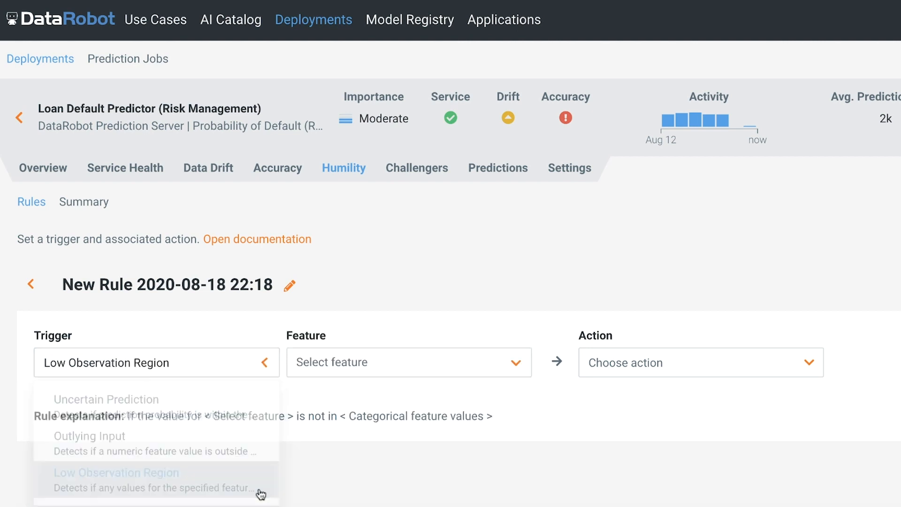
left_click(515, 366)
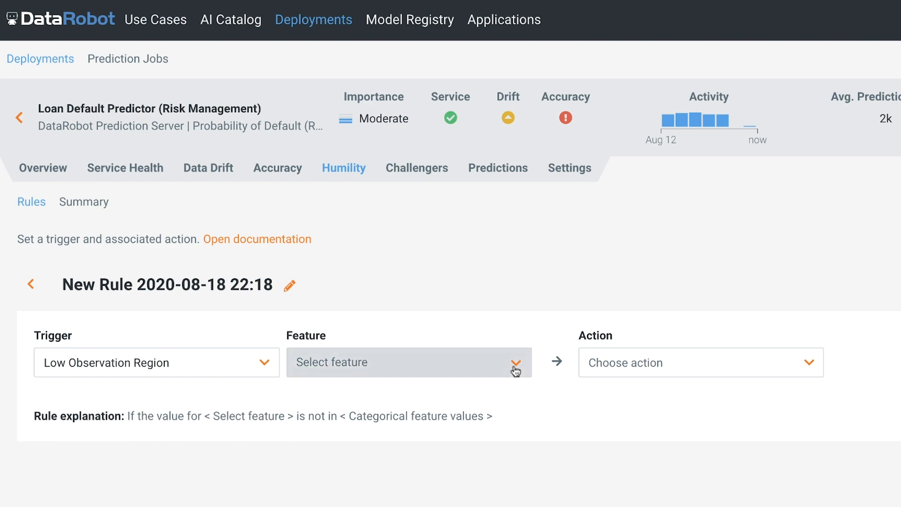
left_click(371, 484)
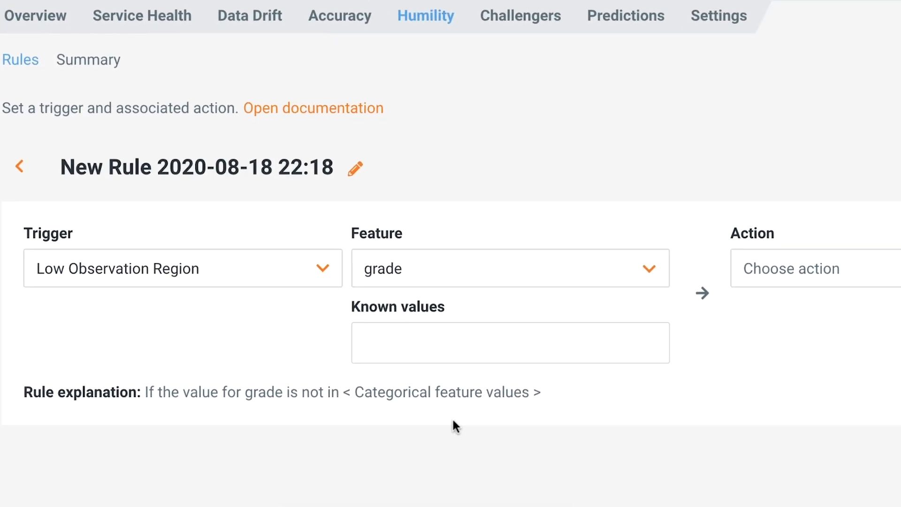
Enter A, B, C, D, F and G as the known values of the grade feature
left_click(360, 421)
type("A")
key("Return")
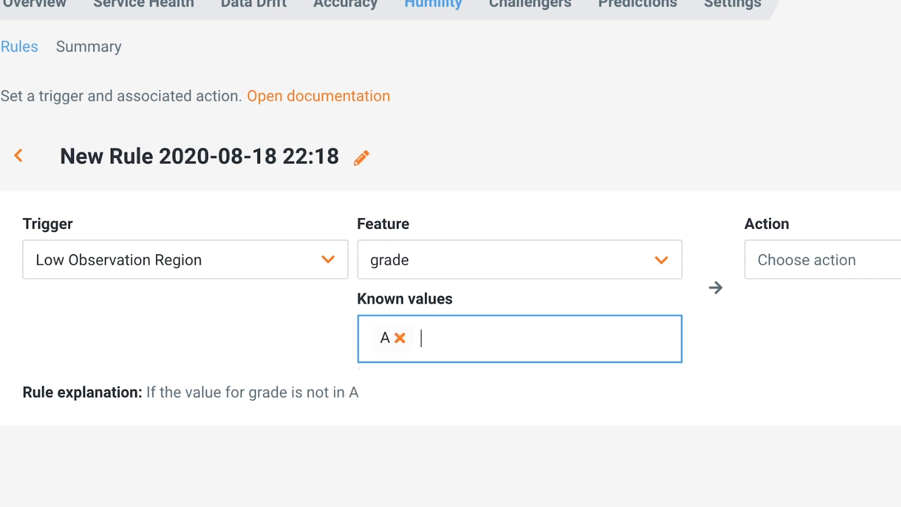
type("B")
key("Return")
type("C")
key("Return")
type("D")
key("Return")
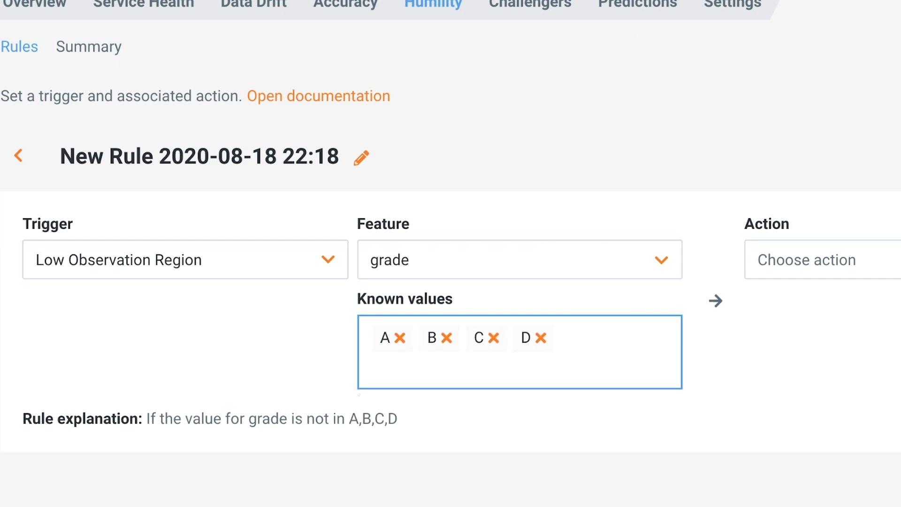
type("F")
key("Return")
type("G")
key("Return")
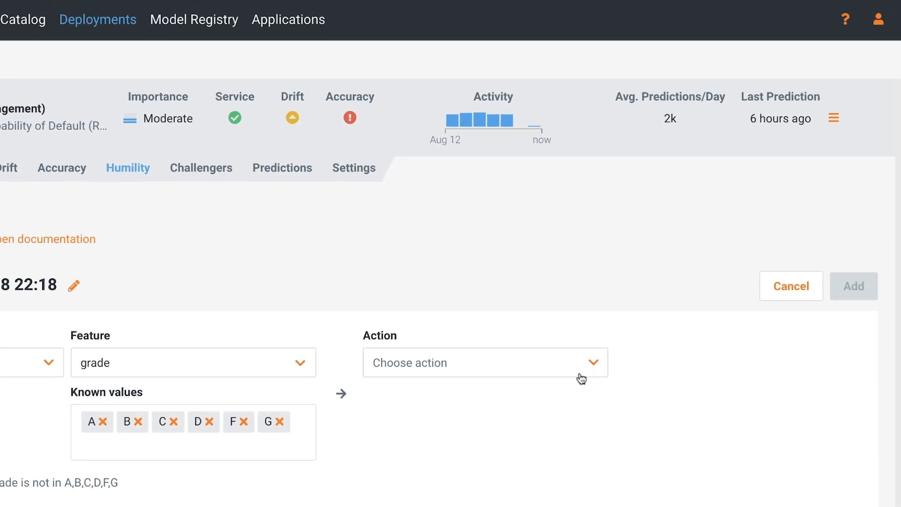
Set the new rule's action to Override prediction with a preferred value of 1
left_click(580, 375)
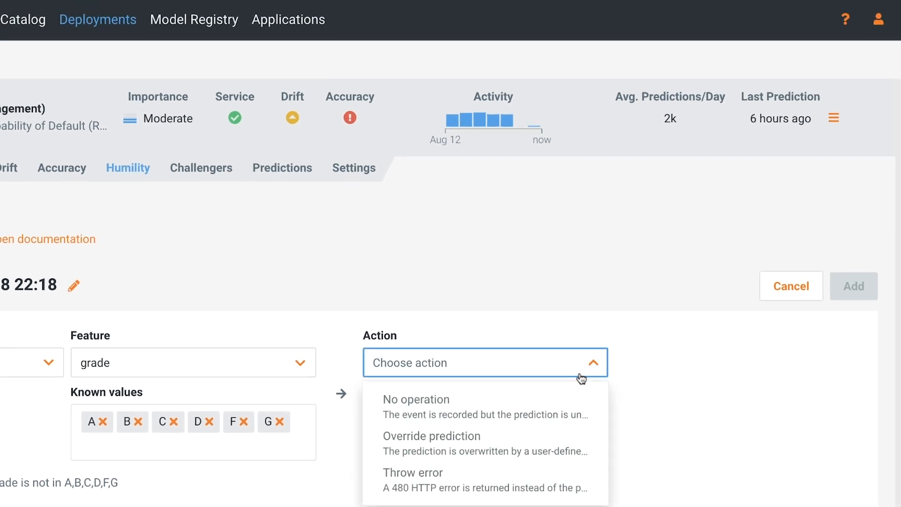
left_click(533, 437)
left_click(749, 362)
left_click(662, 406)
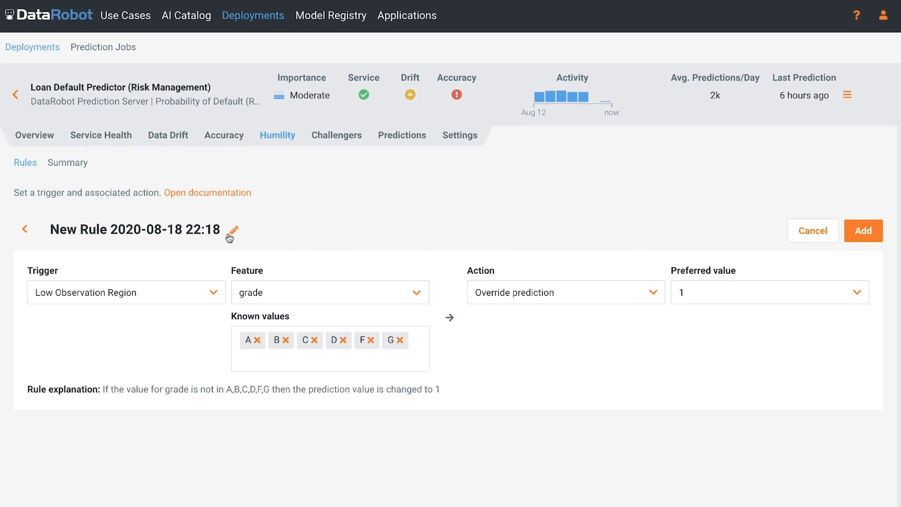
Rename the new rule "Decommissioned E Grades", add it to the humility rules and submit the changes
left_click(230, 235)
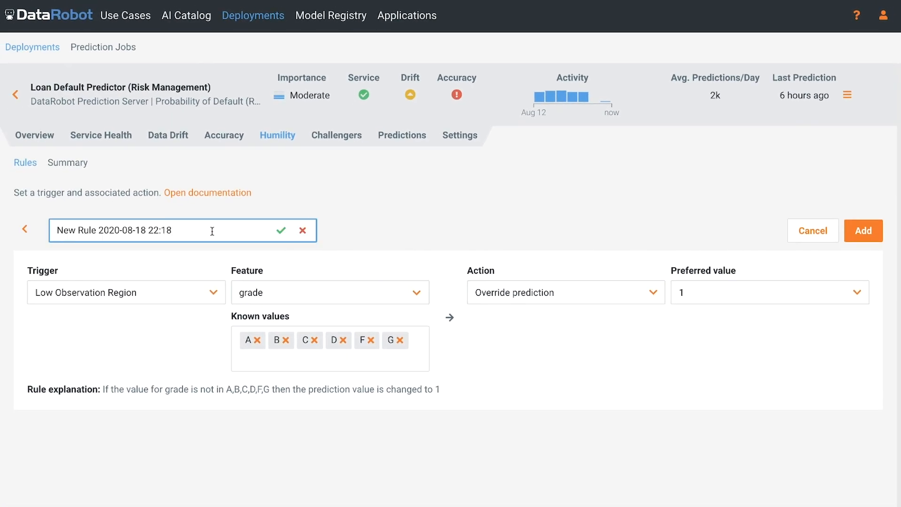
left_click_drag(172, 230, 52, 230)
type("Decommissioned E Grades")
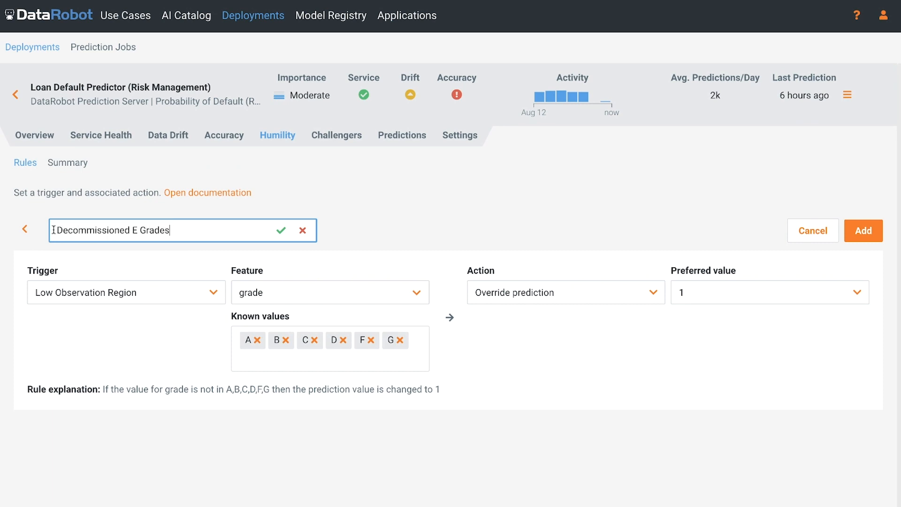
left_click(282, 231)
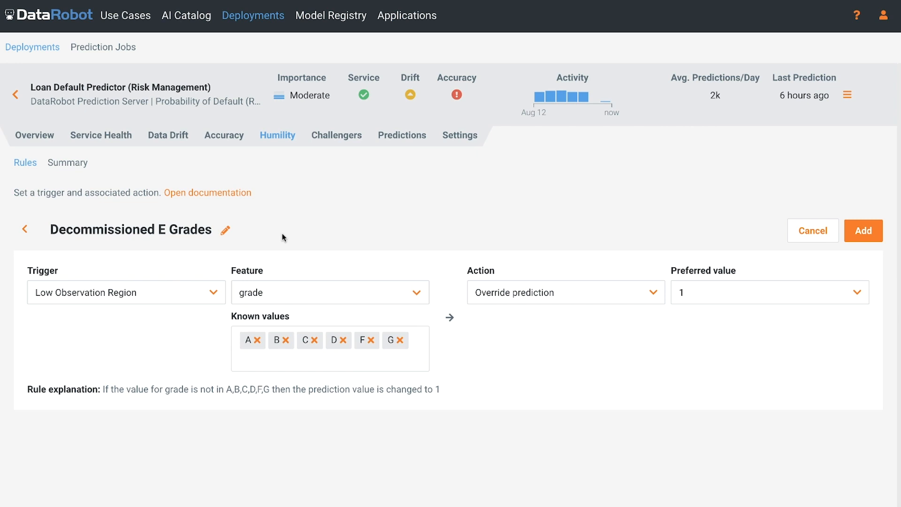
left_click(863, 230)
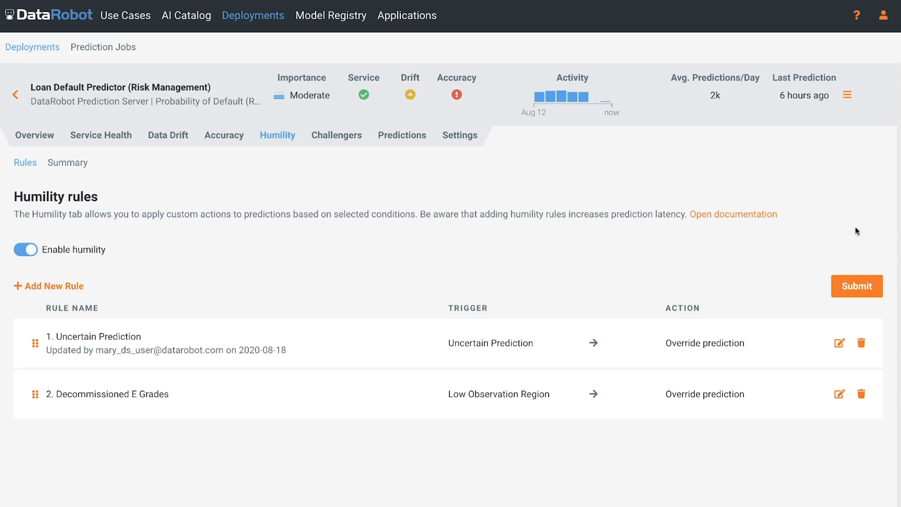
left_click(869, 288)
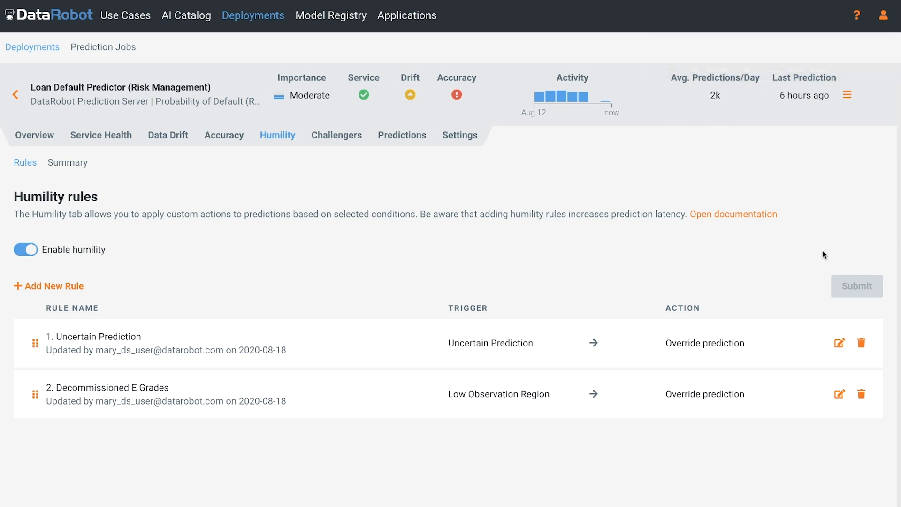
Open the deployment's challengers and review the champion and challenger models along with their predictions and accuracy over time
left_click(346, 138)
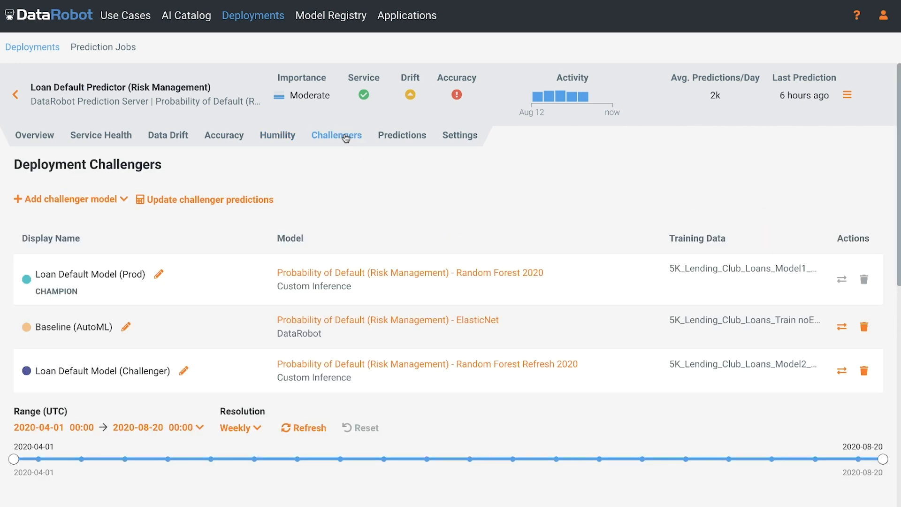
scroll(236, 274, "down", 2)
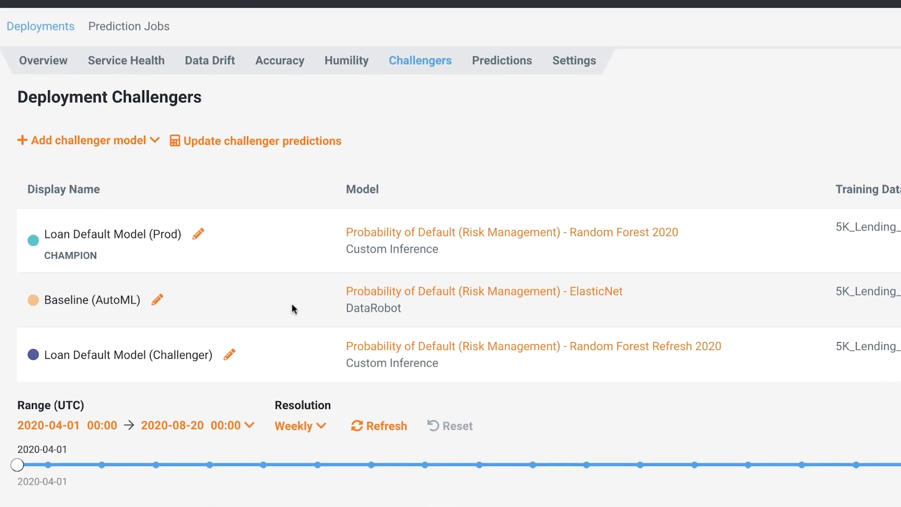
scroll(294, 315, "down", 2)
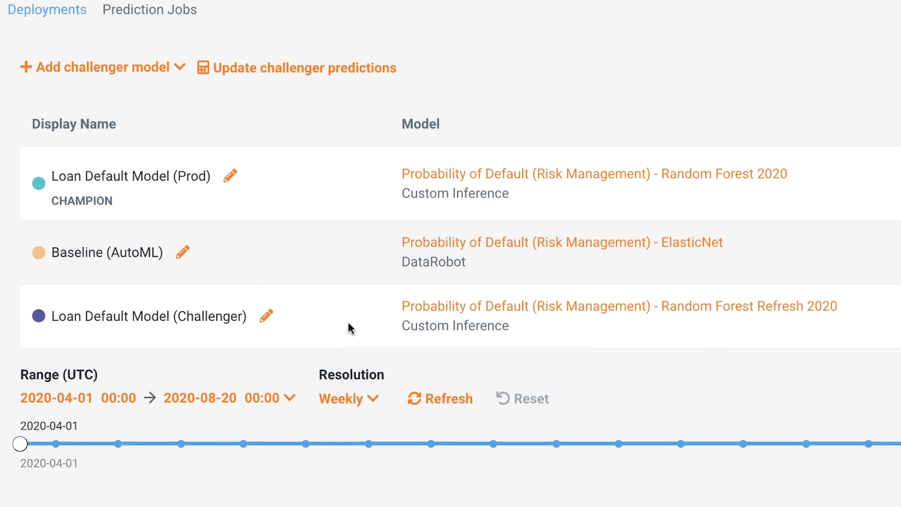
scroll(349, 324, "down", 1)
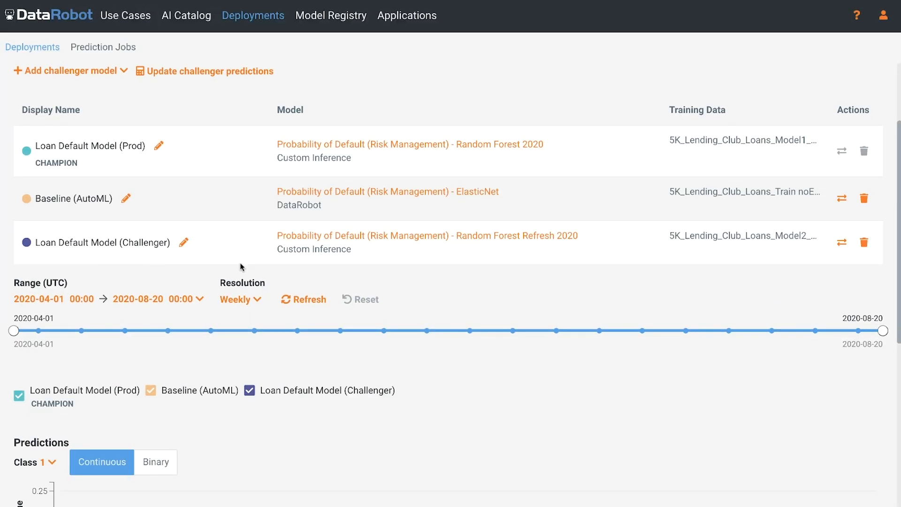
scroll(349, 329, "down", 3)
scroll(240, 267, "down", 3)
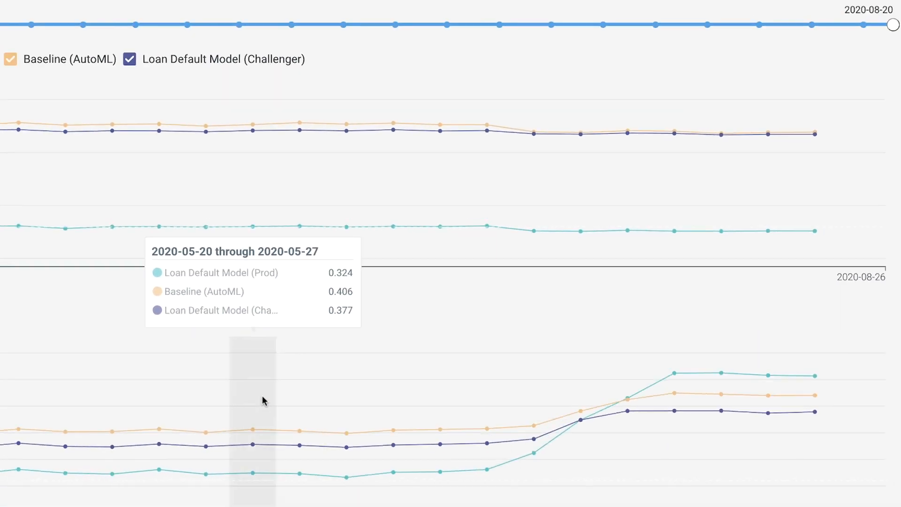
Compare the accuracy of the champion and challenger models over time by AUC and by Kolmogorov-Smirnov
left_click(112, 355)
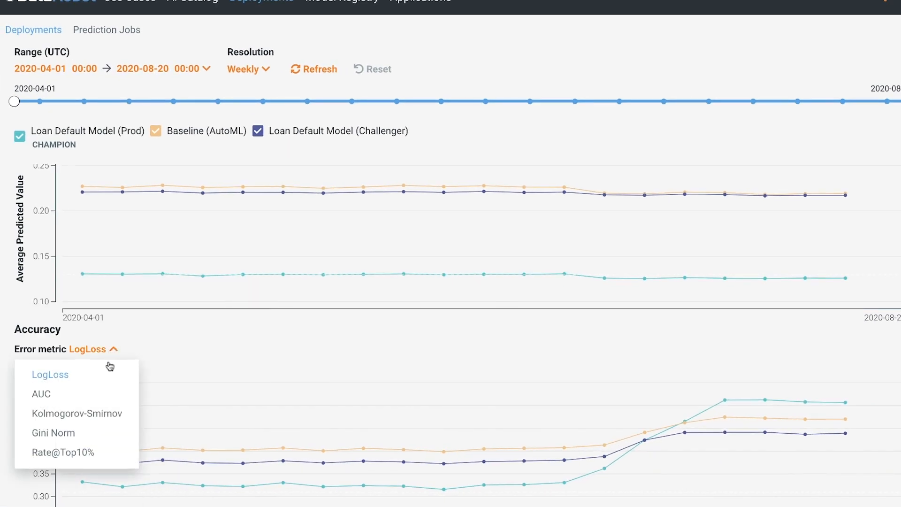
left_click(112, 392)
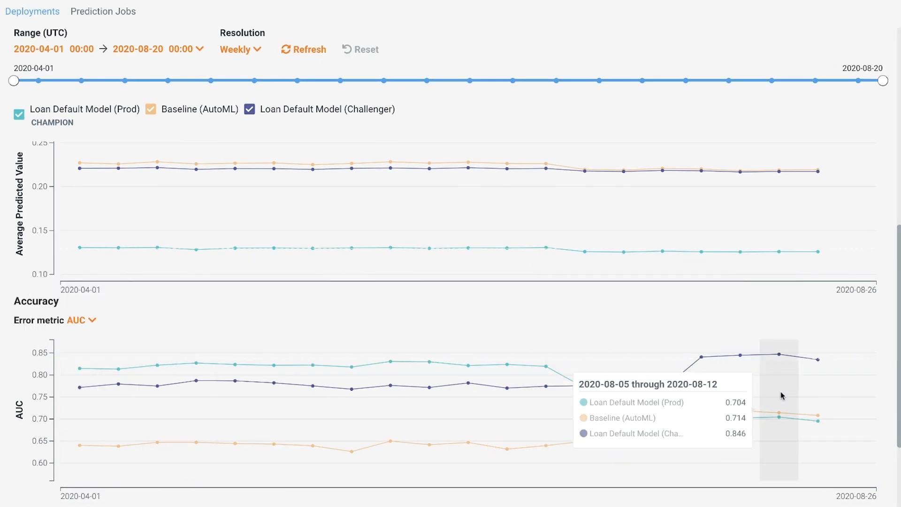
left_click(93, 321)
left_click(86, 379)
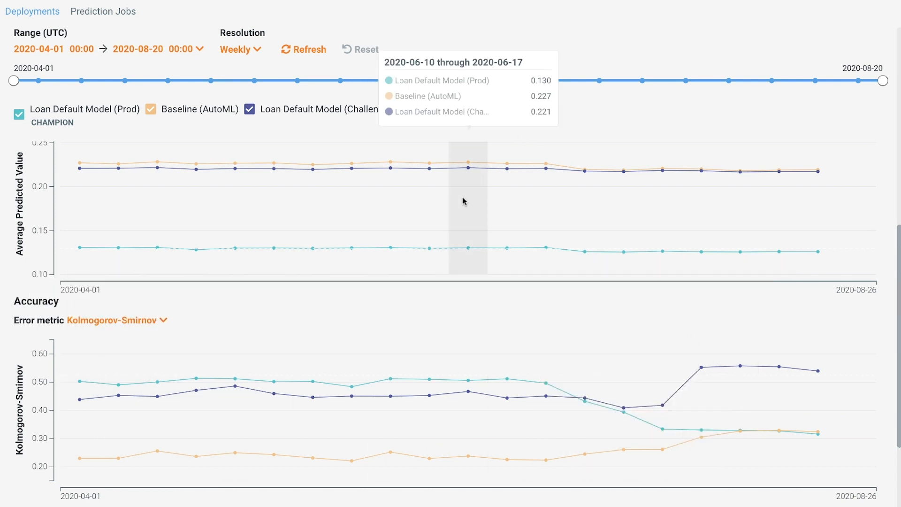
Open the Model Registry's custom models and look at the form for adding a custom inference model, closing it without adding one
scroll(463, 201, "up", 7)
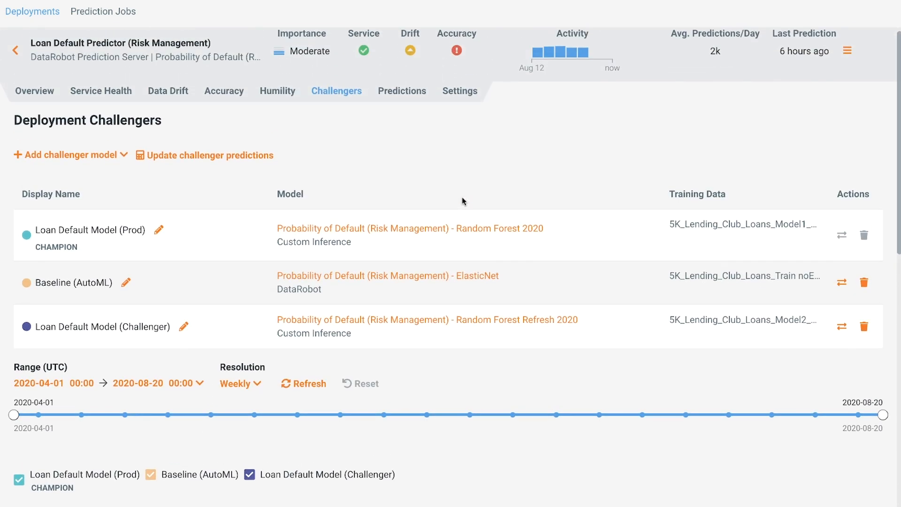
scroll(360, 104, "up", 1)
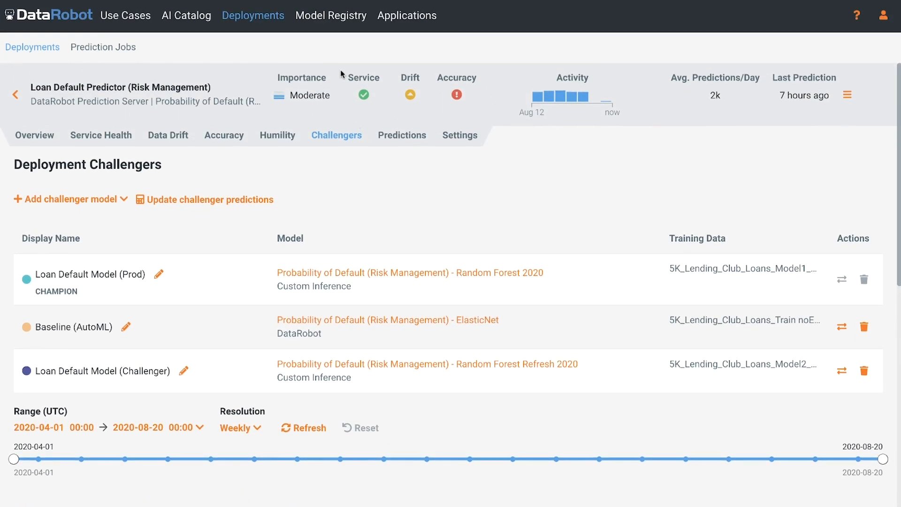
left_click(343, 17)
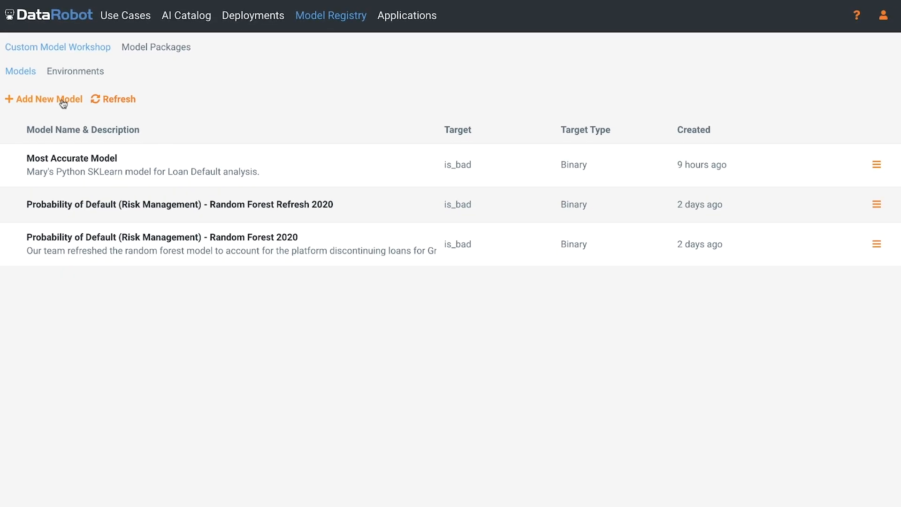
left_click(115, 179)
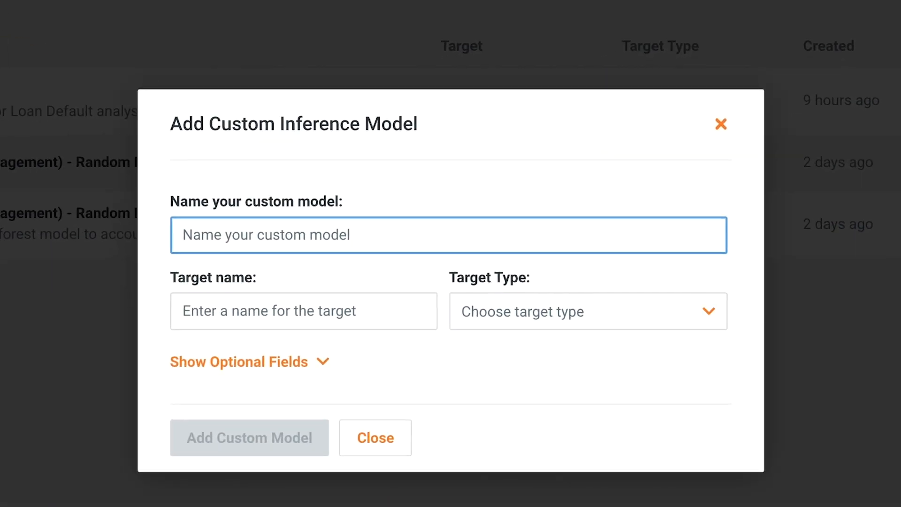
left_click(721, 124)
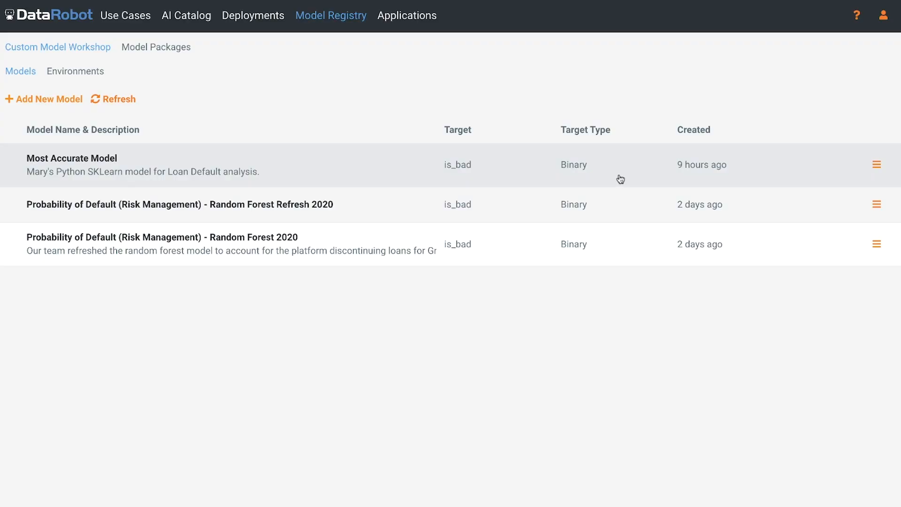
Open Most Accurate Model and review its assembled version, content files, test status and environment
left_click(235, 158)
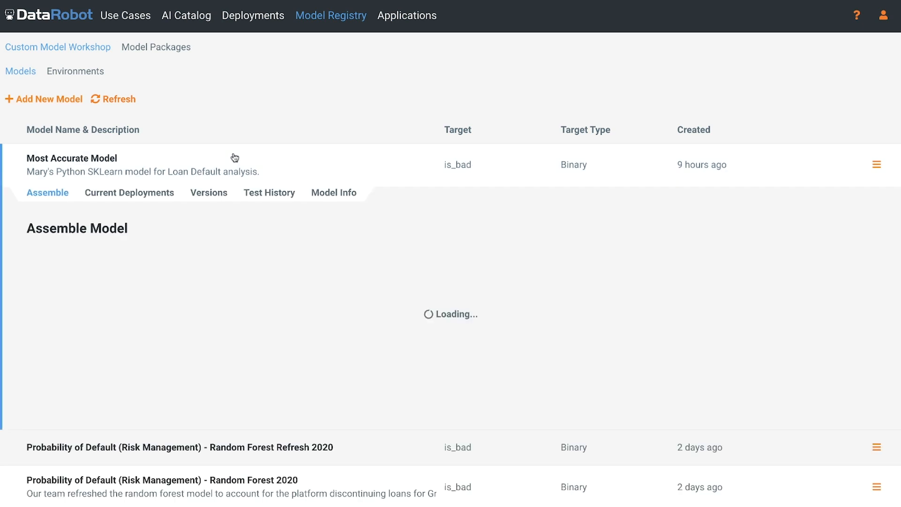
scroll(378, 157, "down", 1)
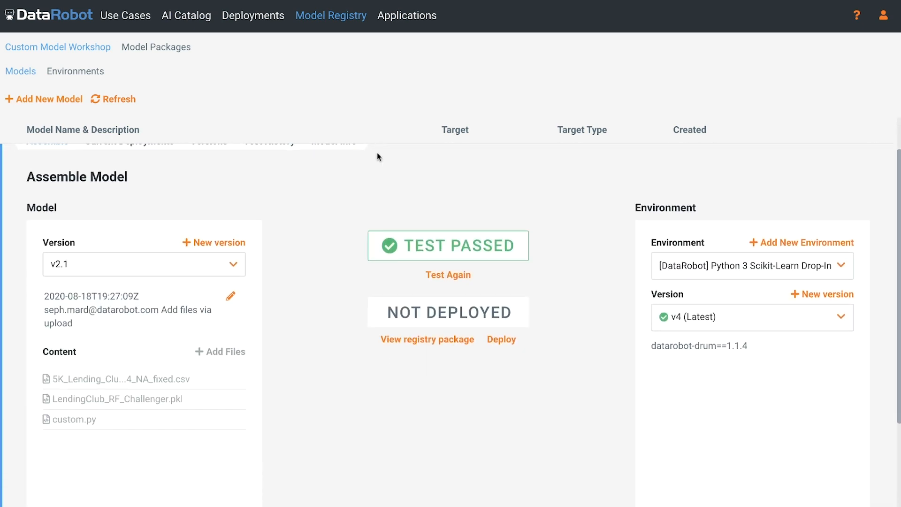
scroll(377, 154, "up", 1)
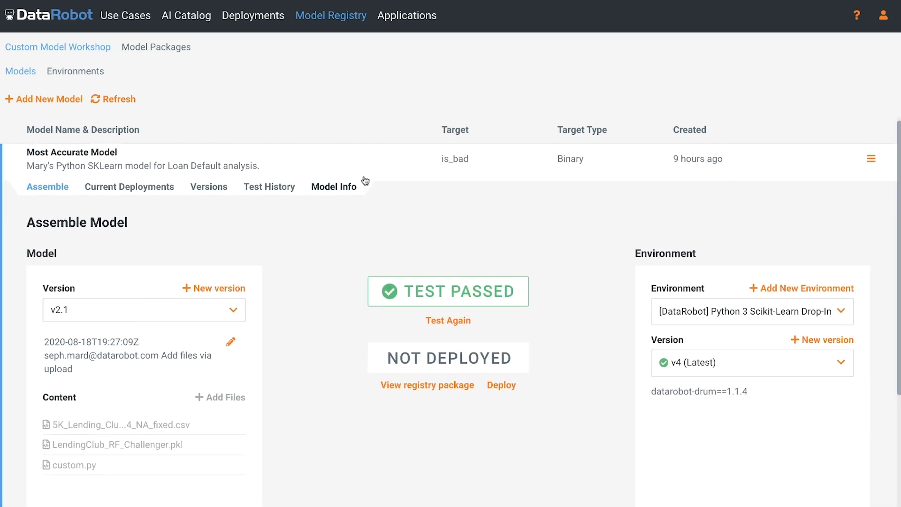
Create a new empty version of the model with the description "Most recent SKLearn model for loan default analysis"
left_click(216, 289)
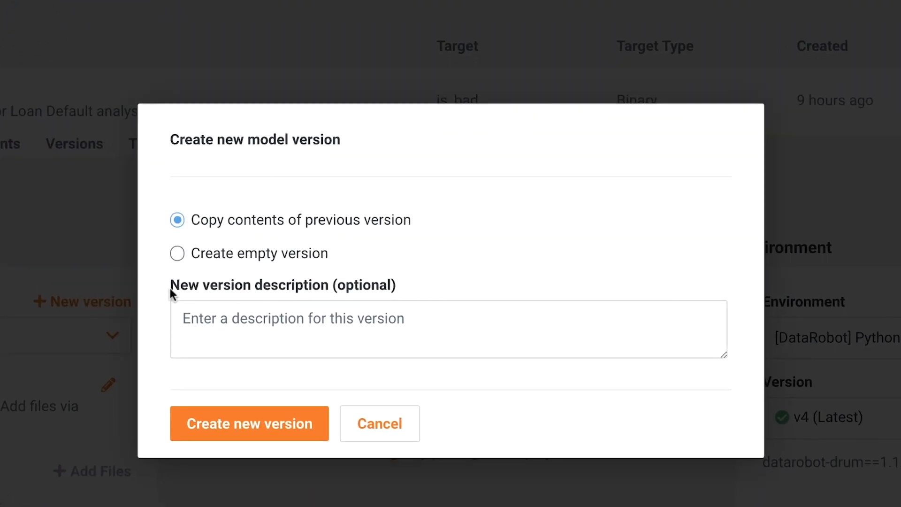
left_click(177, 254)
left_click(190, 321)
type("Most recent S")
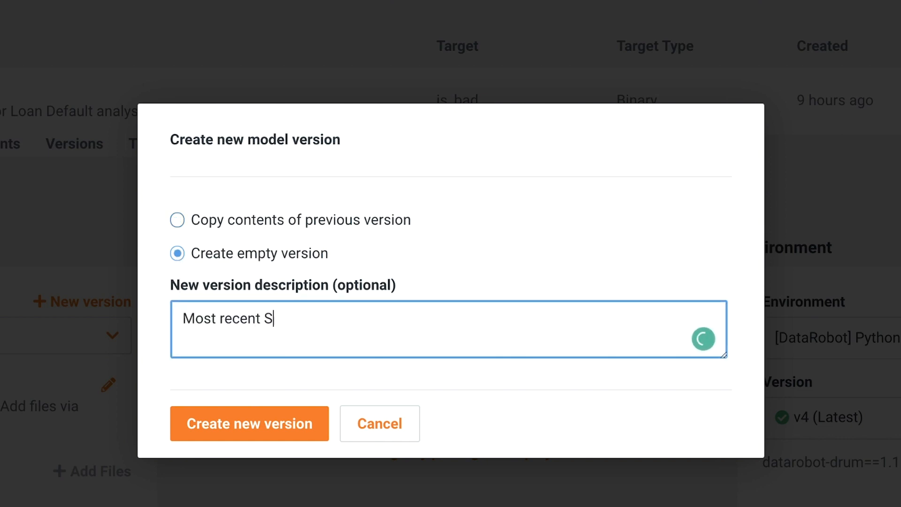
type("KLearn model for loan")
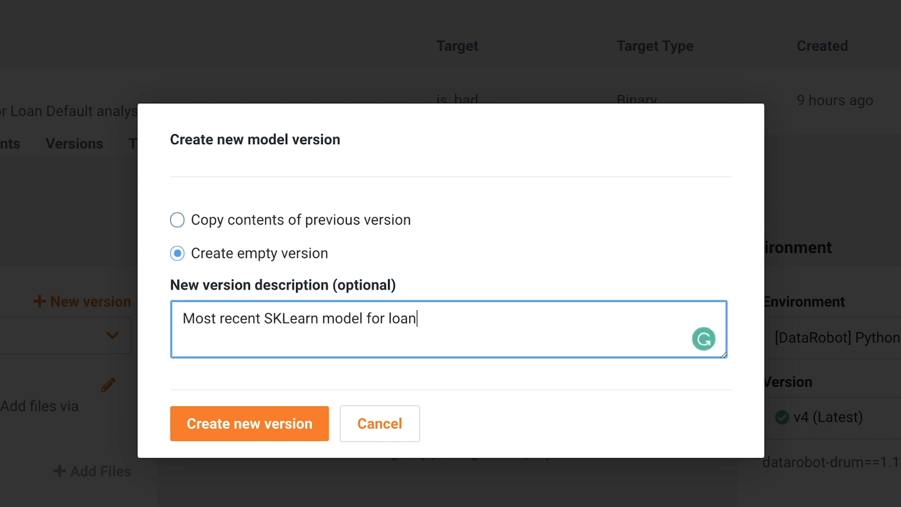
type(" default analysis")
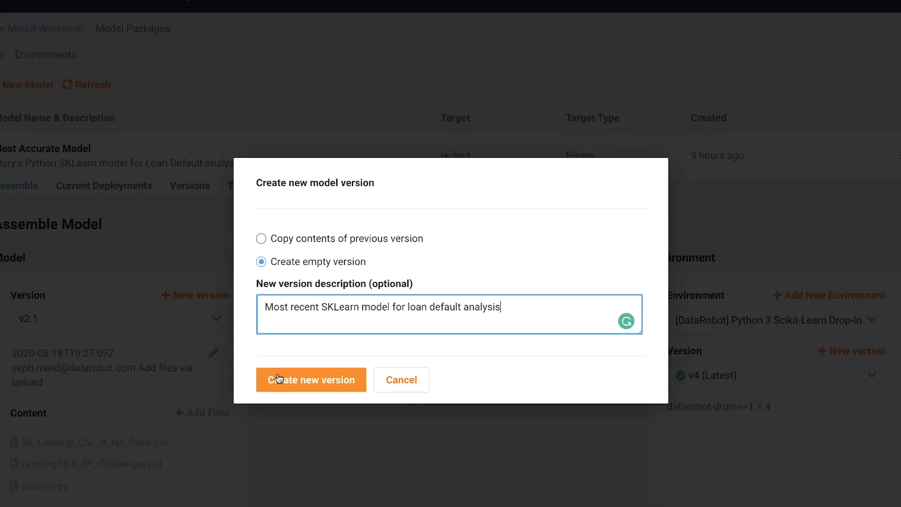
left_click(278, 379)
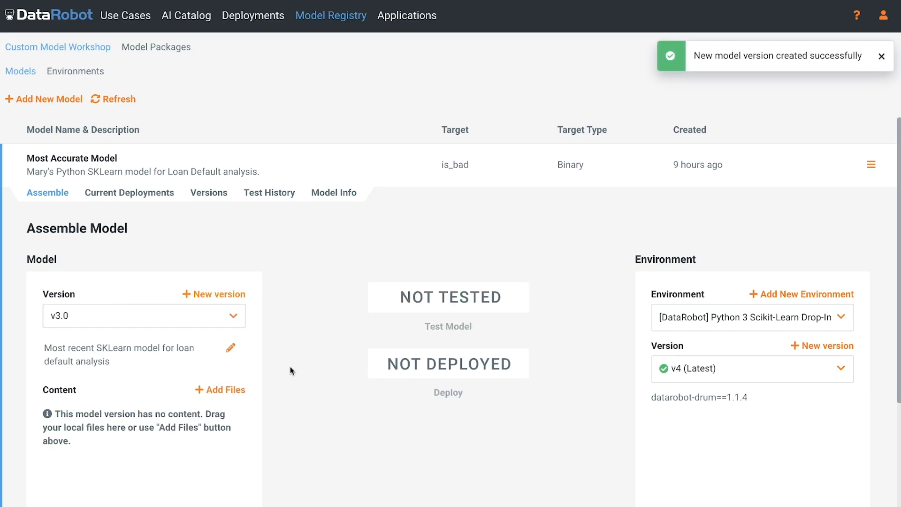
Add files to the new version from a remote repository, choosing Data Science Scripts as the source
left_click(238, 389)
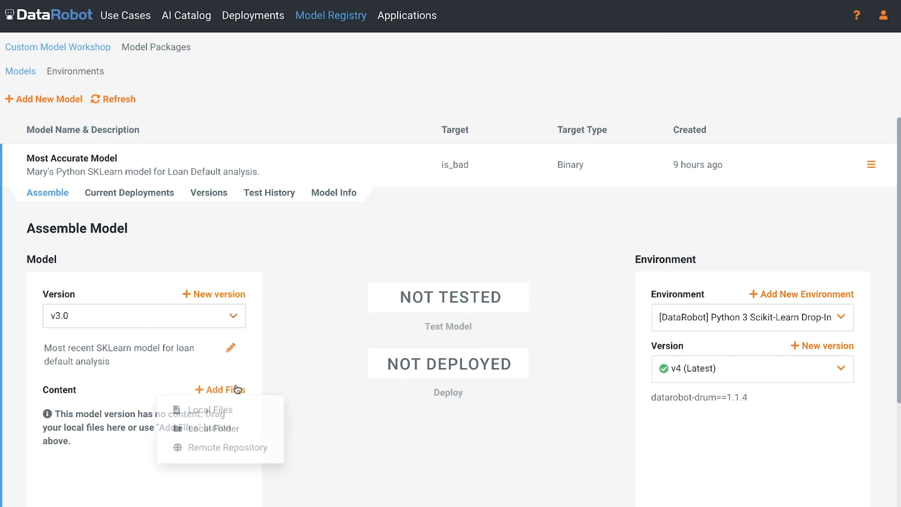
left_click(235, 450)
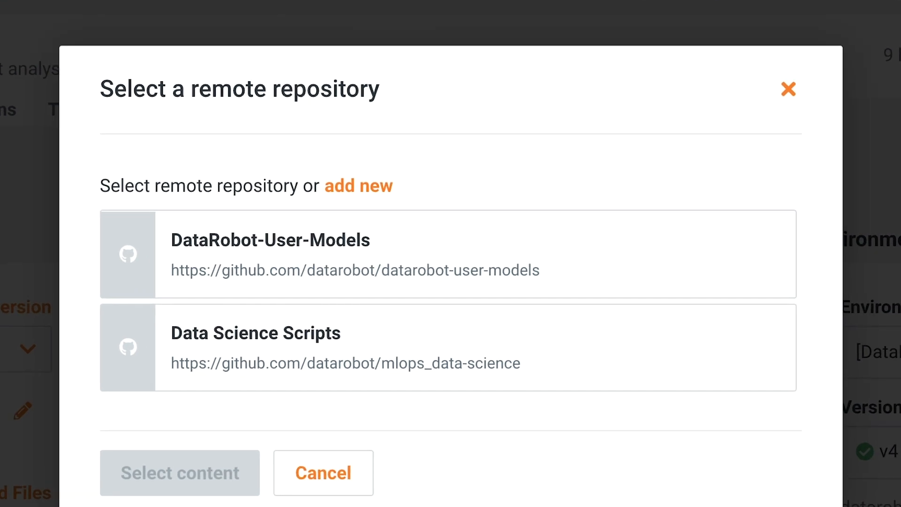
left_click(326, 350)
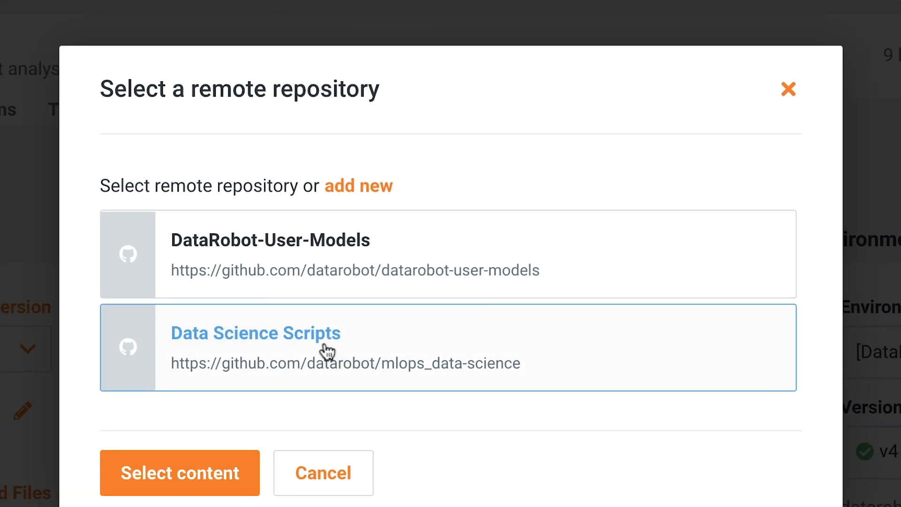
left_click(202, 471)
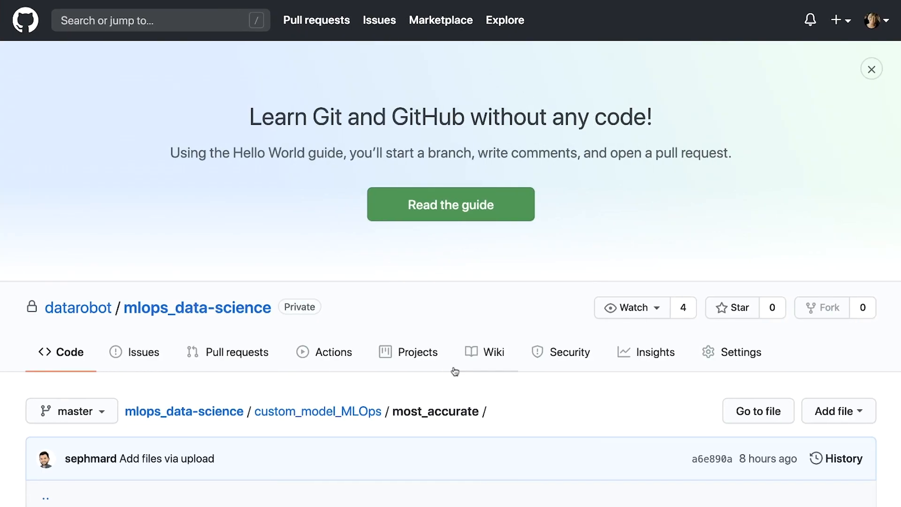
Switch to GitHub and examine the code of most_accurate.ipynb in the most_accurate folder of mlops_data-science
scroll(455, 371, "down", 5)
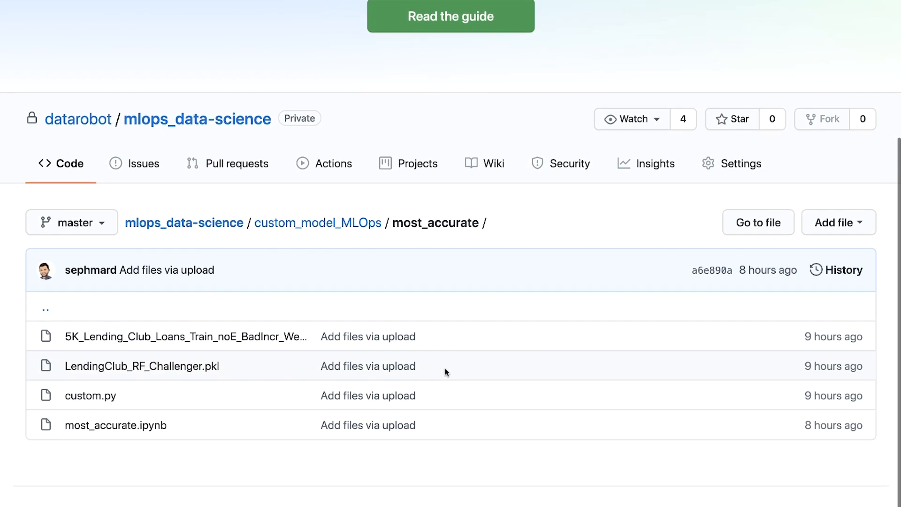
left_click(164, 427)
scroll(361, 418, "down", 7)
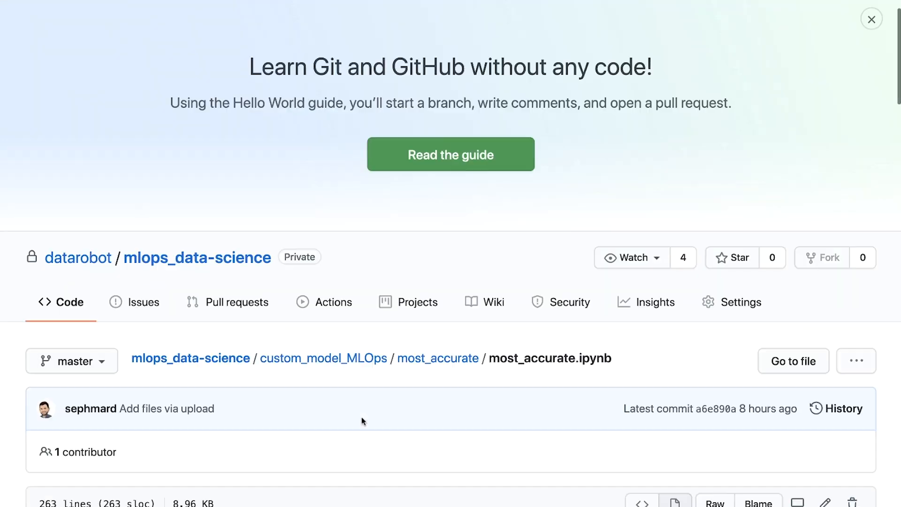
scroll(360, 415, "down", 18)
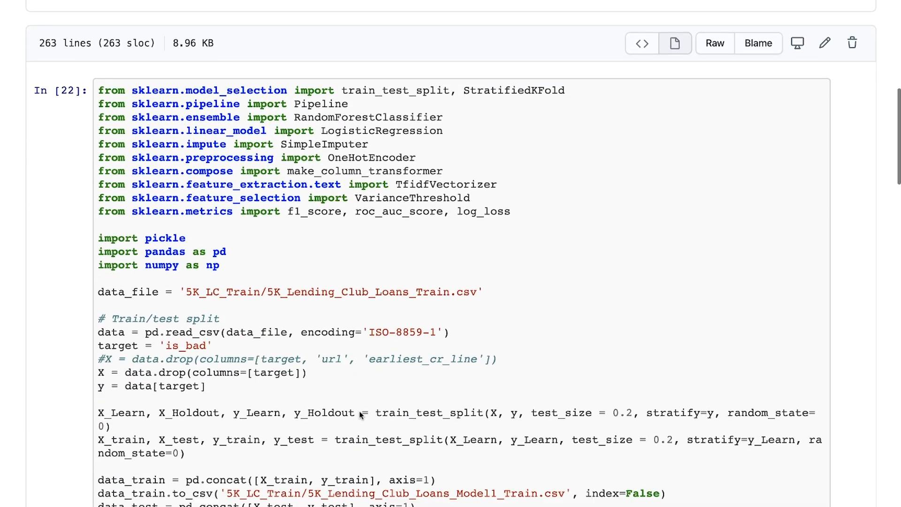
scroll(360, 415, "down", 19)
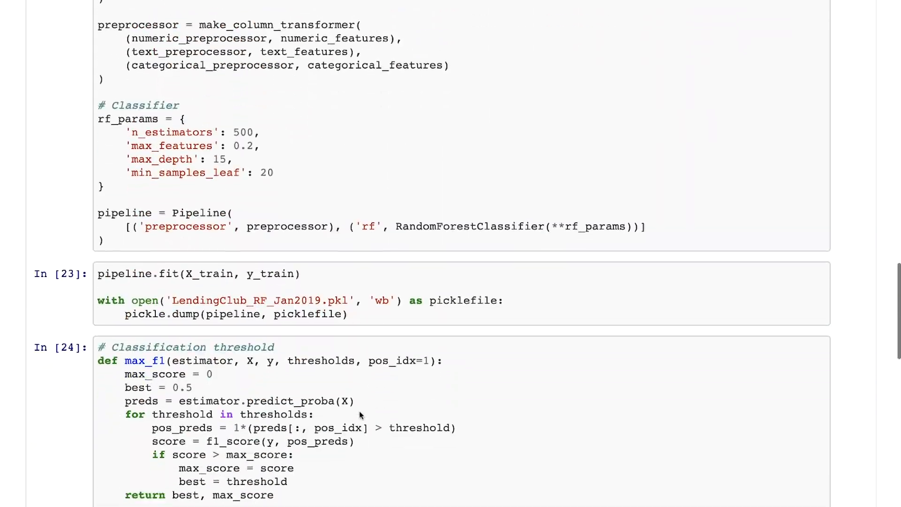
scroll(360, 415, "up", 5)
scroll(359, 410, "up", 20)
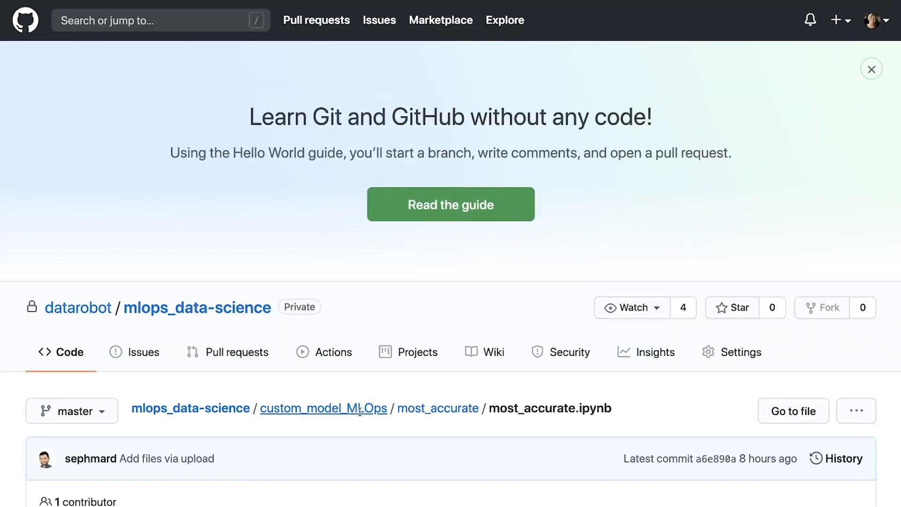
Return to the most_accurate folder in the repository and select its path custom_model_MLOps/most_accurate/ for copying
left_click(411, 413)
scroll(372, 427, "down", 3)
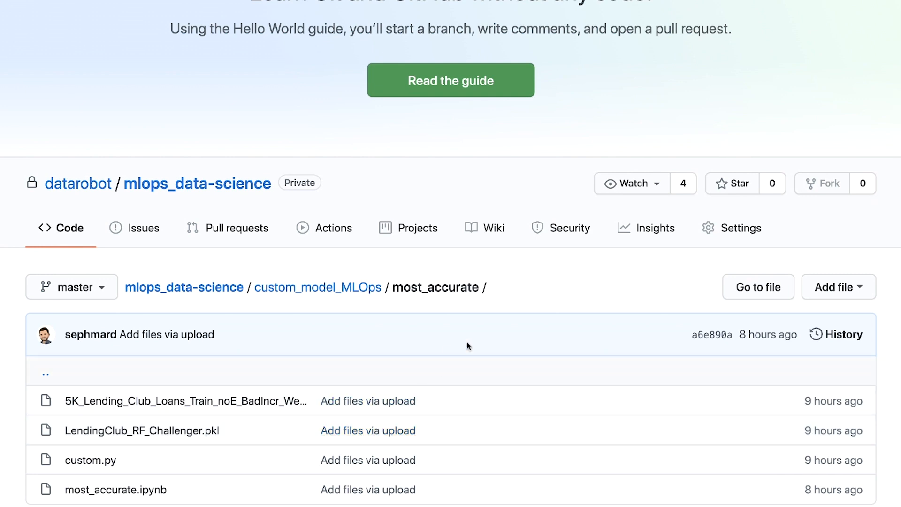
left_click_drag(489, 289, 256, 286)
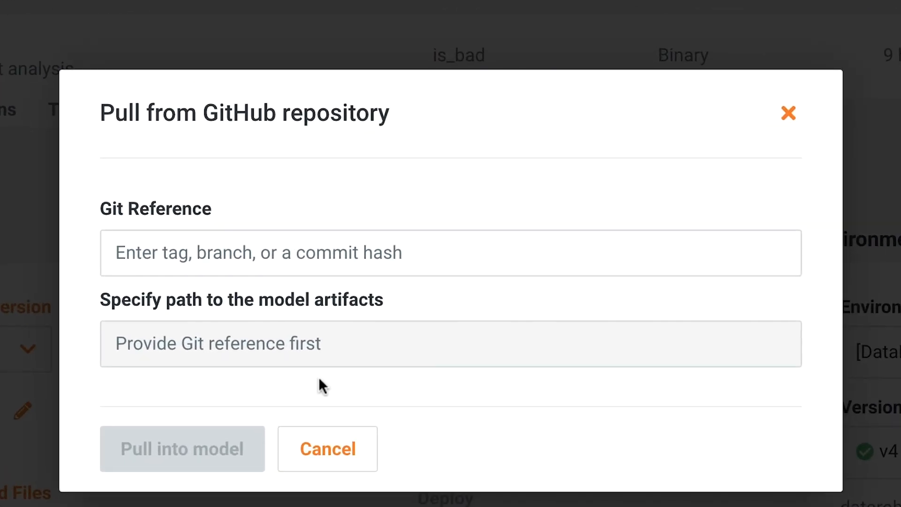
In DataRobot, pull the artifacts at custom_model_MLOps/most_accurate/ from the master branch into the model
left_click(267, 261)
left_click(217, 316)
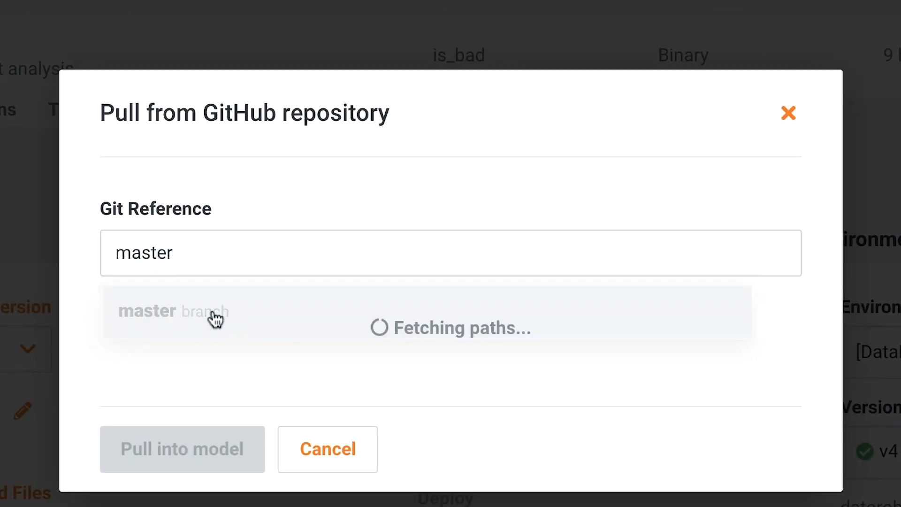
left_click(212, 337)
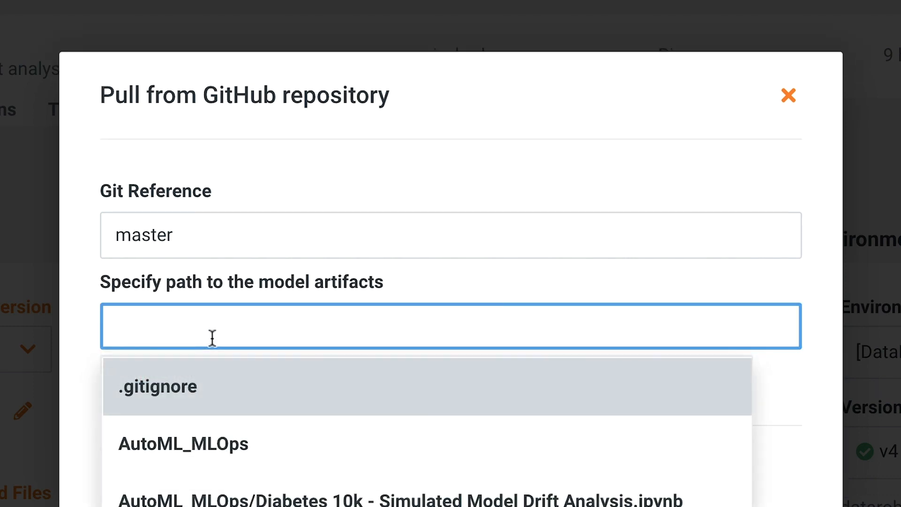
type("custom_model_MLOps/most_accurate/")
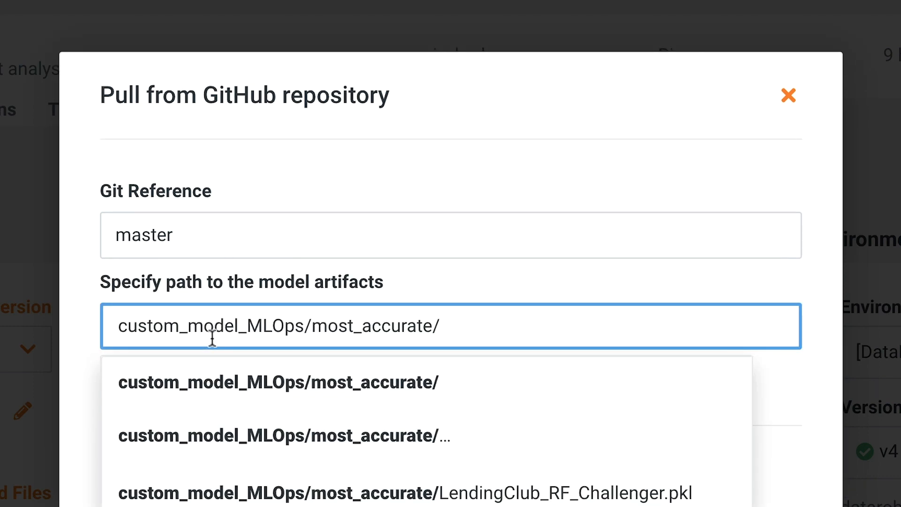
left_click(212, 387)
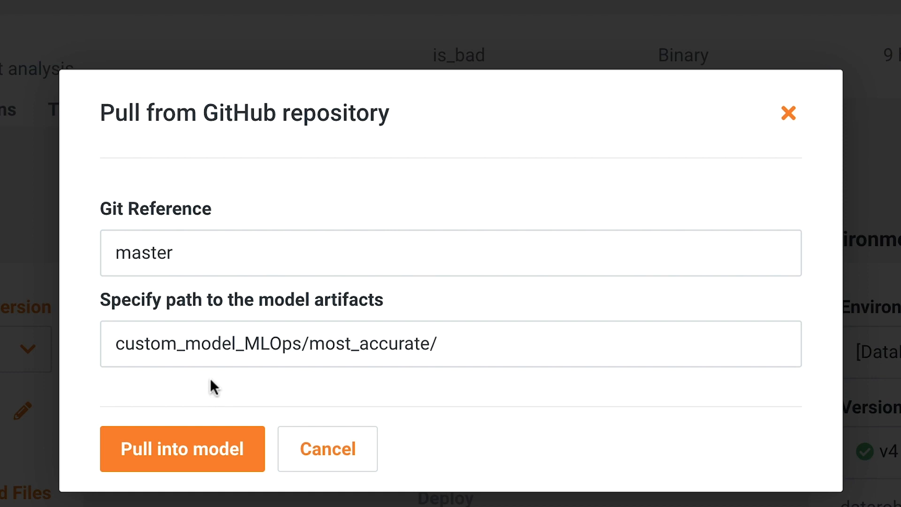
left_click(166, 453)
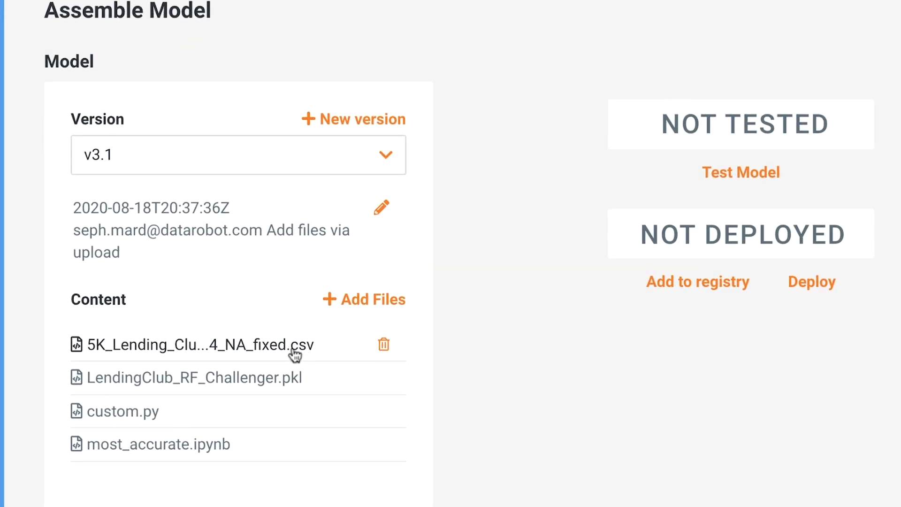
Examine the source information of the files pulled into the model, including the CSV training data and LendingClub_RF_Challenger.pkl
mouse_move(174, 433)
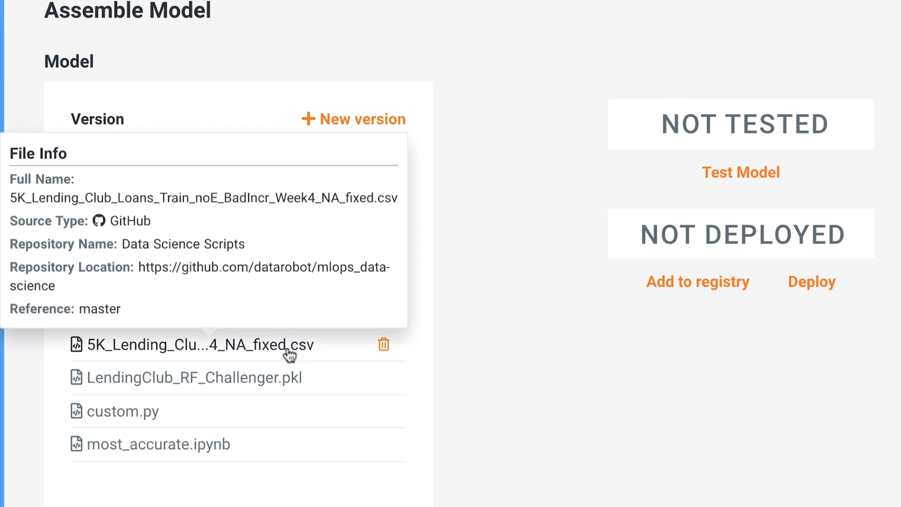
mouse_move(277, 383)
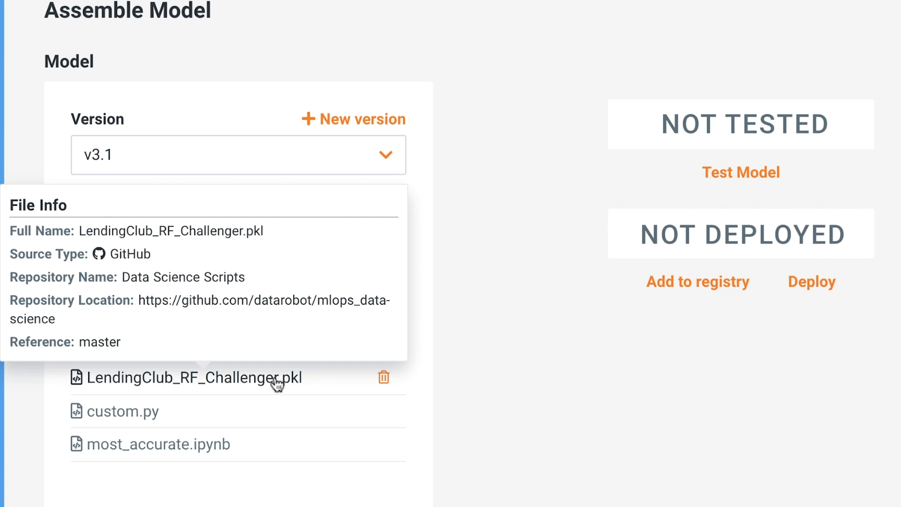
mouse_move(148, 419)
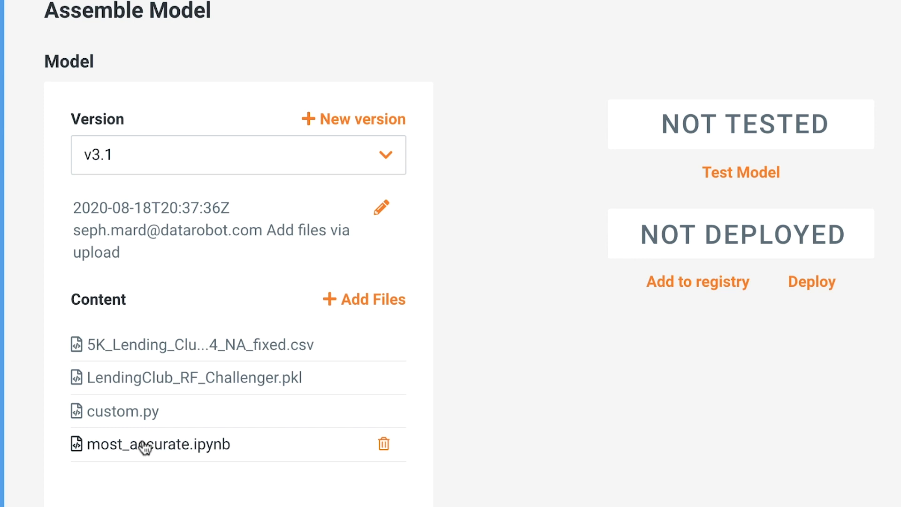
mouse_move(145, 447)
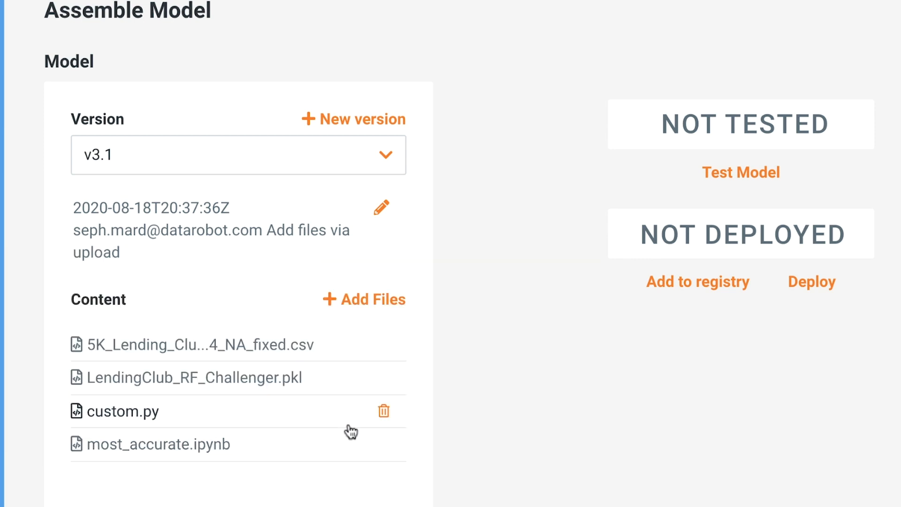
Change the description of model version v3.1 to "Latest Python model"
left_click(382, 209)
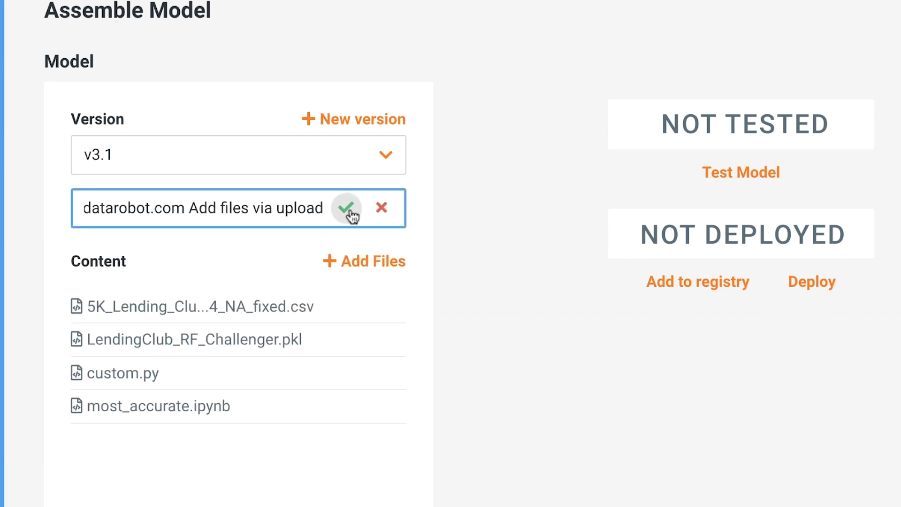
left_click_drag(324, 208, 2, 207)
type("La")
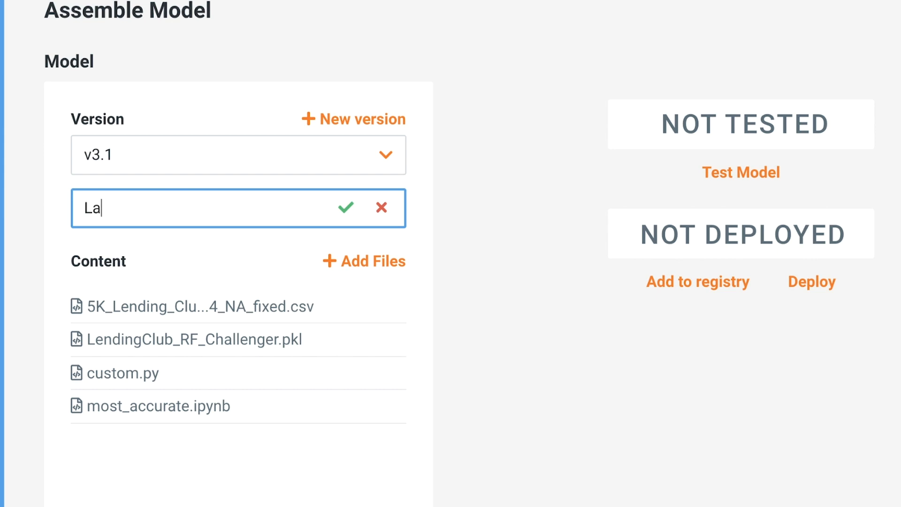
type("test Python model")
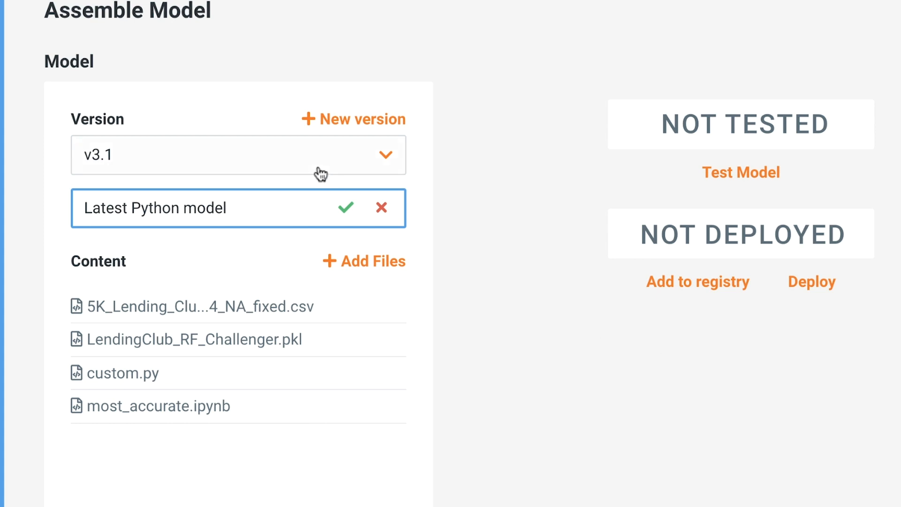
left_click(345, 207)
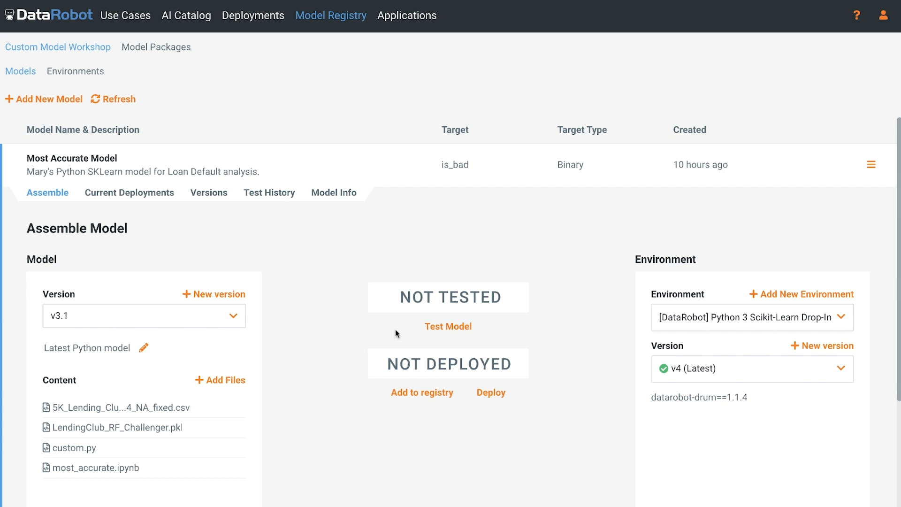
Test the Most Accurate Model v3.1 using 5K_Lending_Club_Loans_Model2_Learning.csv from the Data Catalog as validation data
left_click(447, 328)
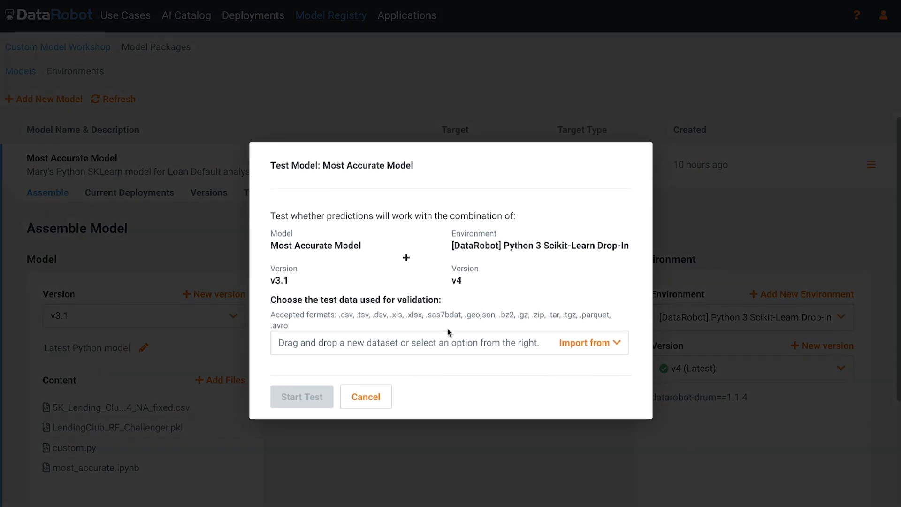
left_click(577, 348)
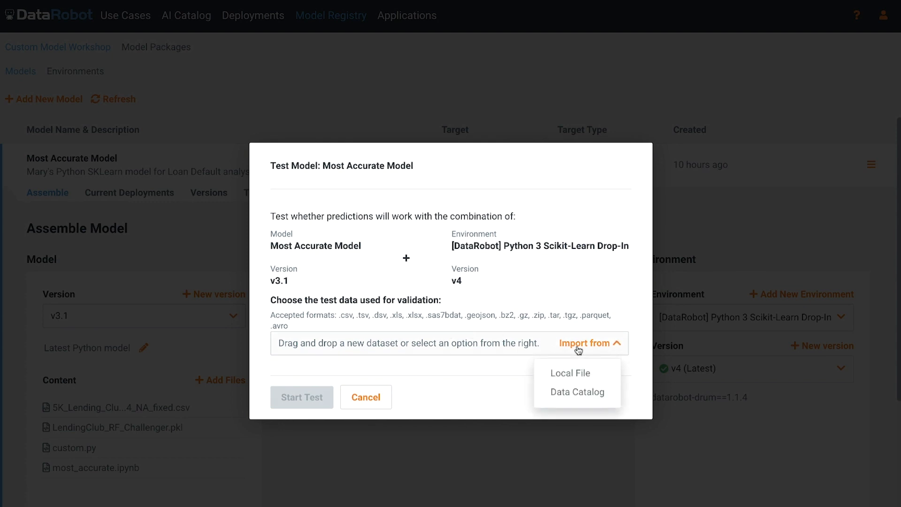
left_click(581, 392)
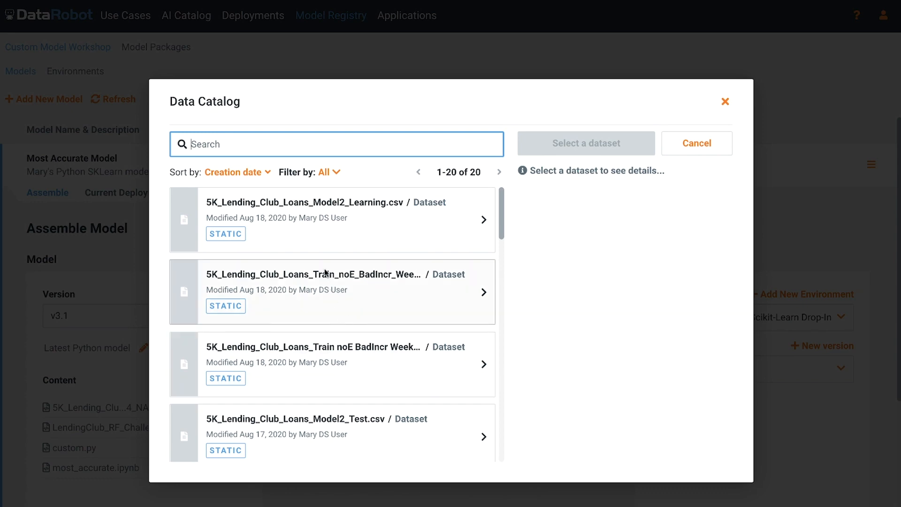
left_click(325, 245)
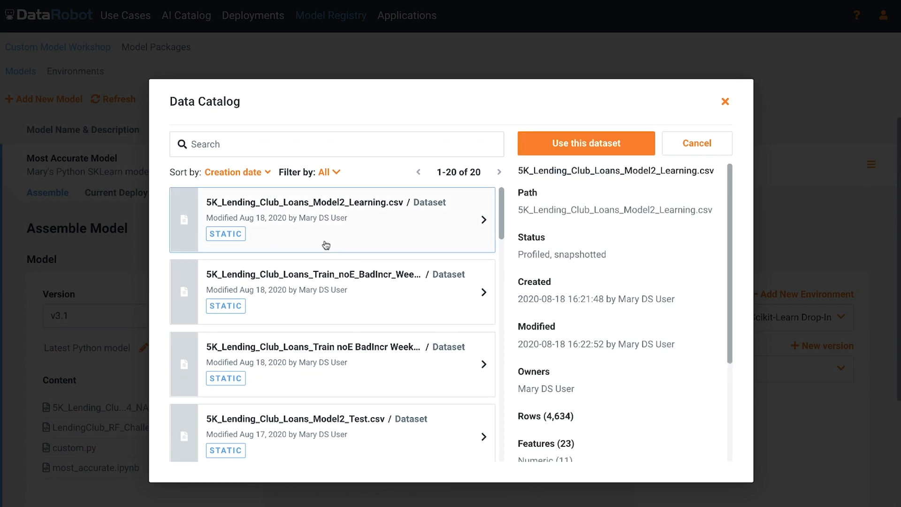
left_click(609, 149)
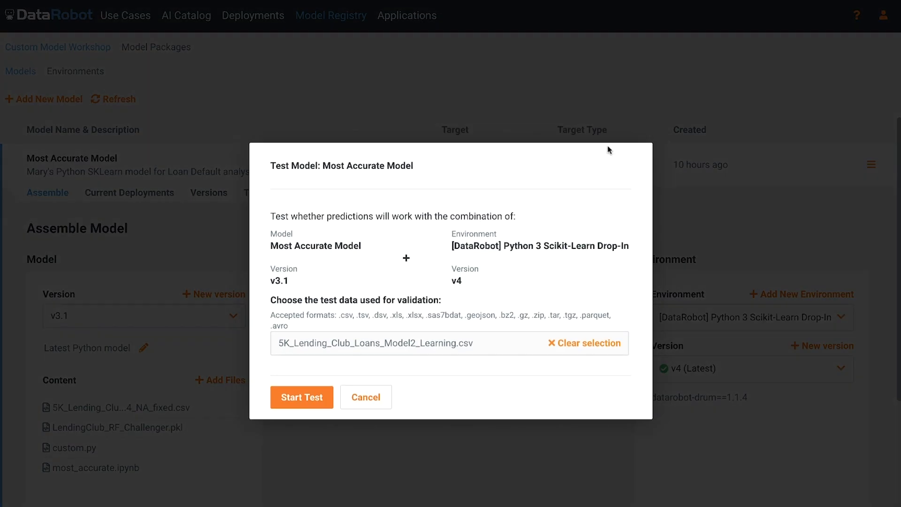
left_click(313, 398)
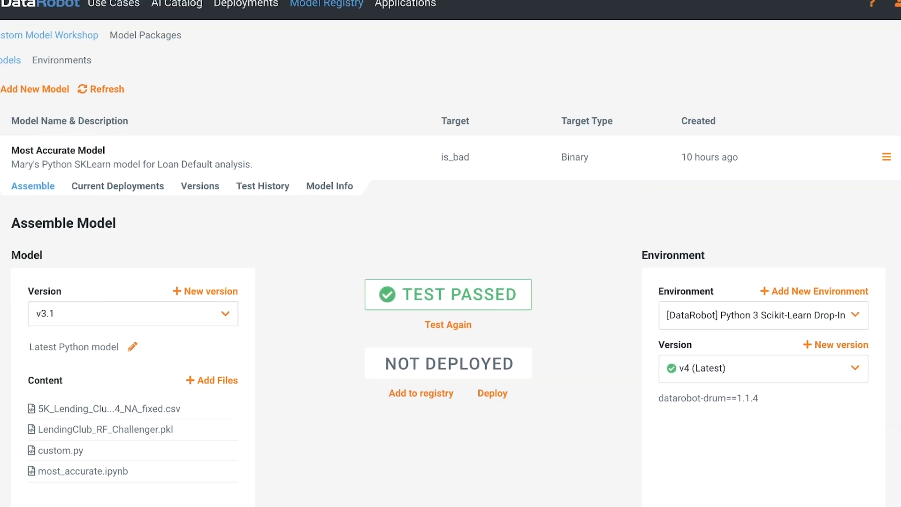
Review the model's version list and test history, including the console log of the v3.1 test
left_click(198, 189)
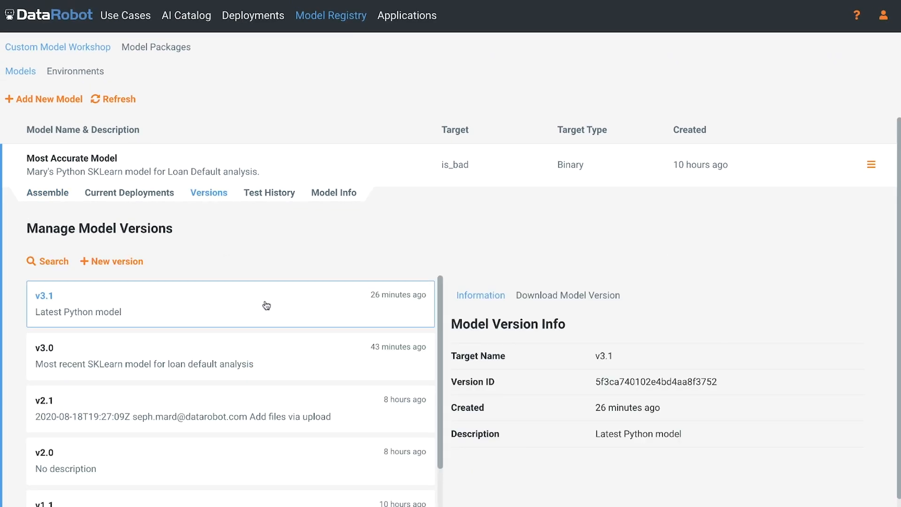
scroll(266, 306, "down", 2)
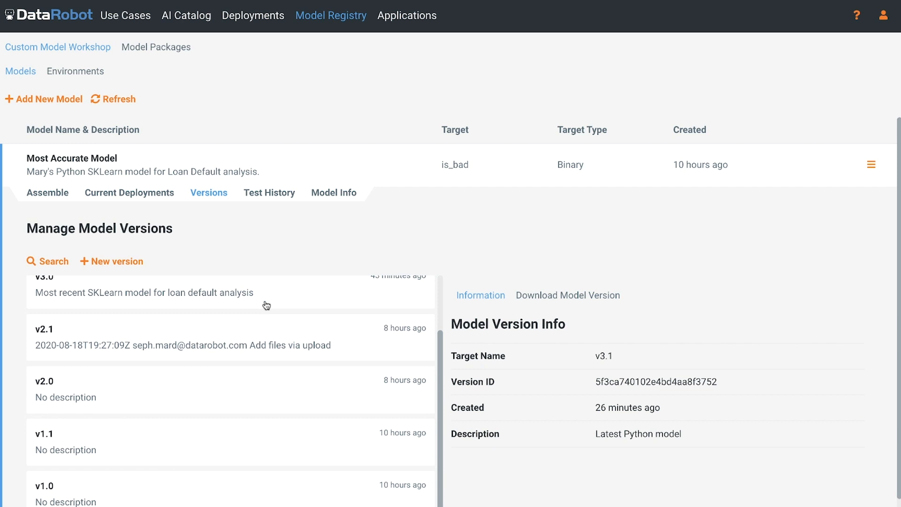
scroll(266, 306, "up", 2)
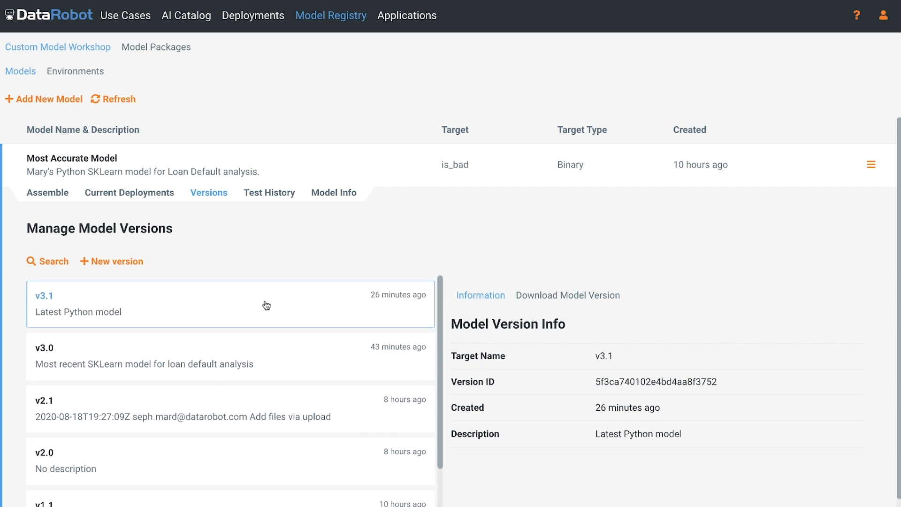
left_click(275, 198)
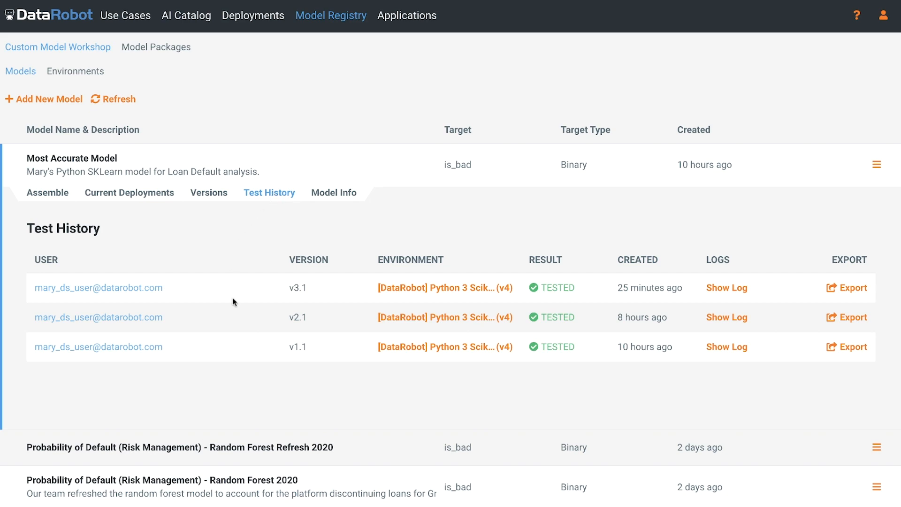
left_click(719, 289)
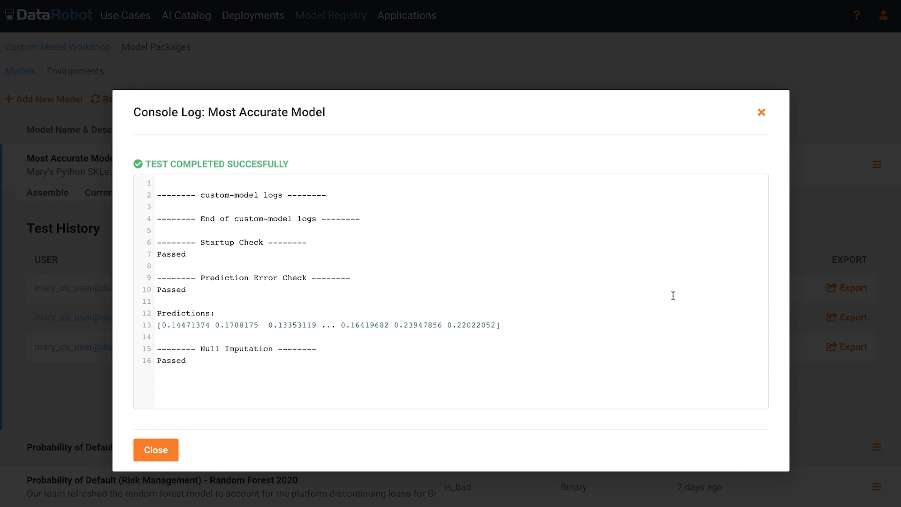
left_click(158, 450)
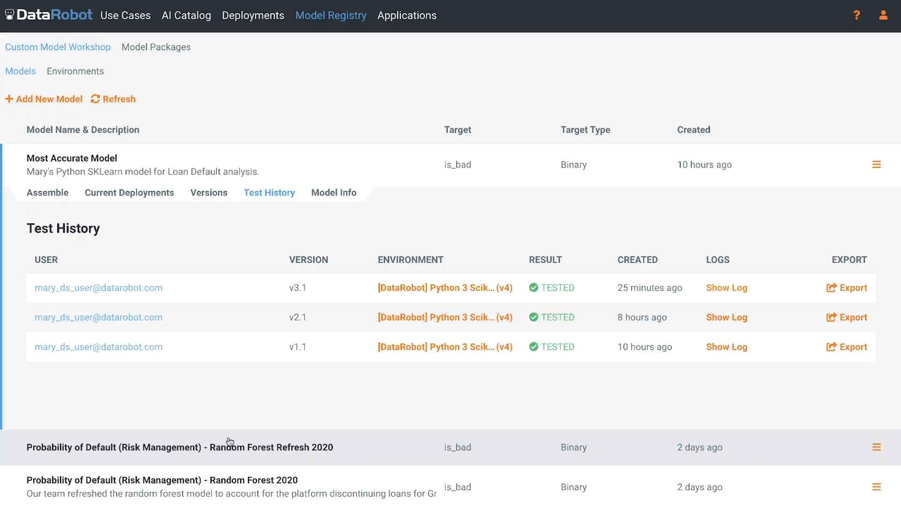
Add the assembled Most Accurate Model v3.1 to the registry and open its registry package
left_click(58, 196)
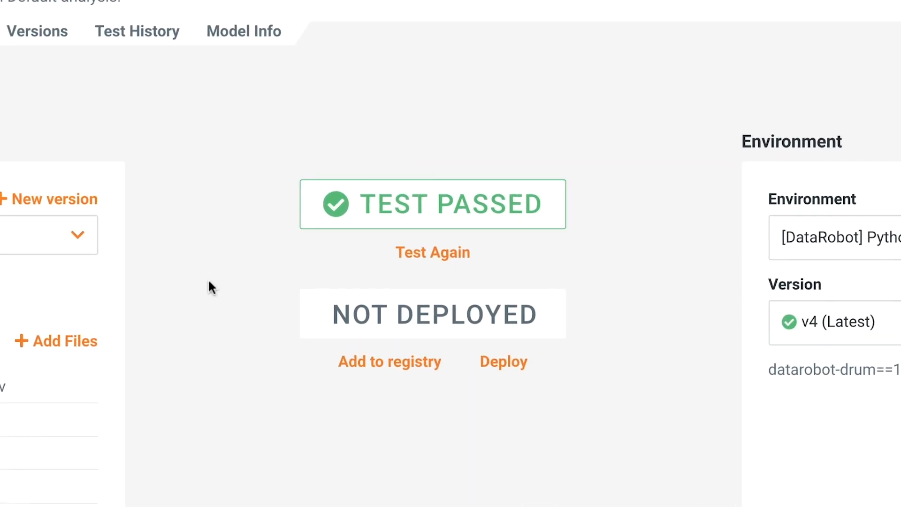
left_click(363, 368)
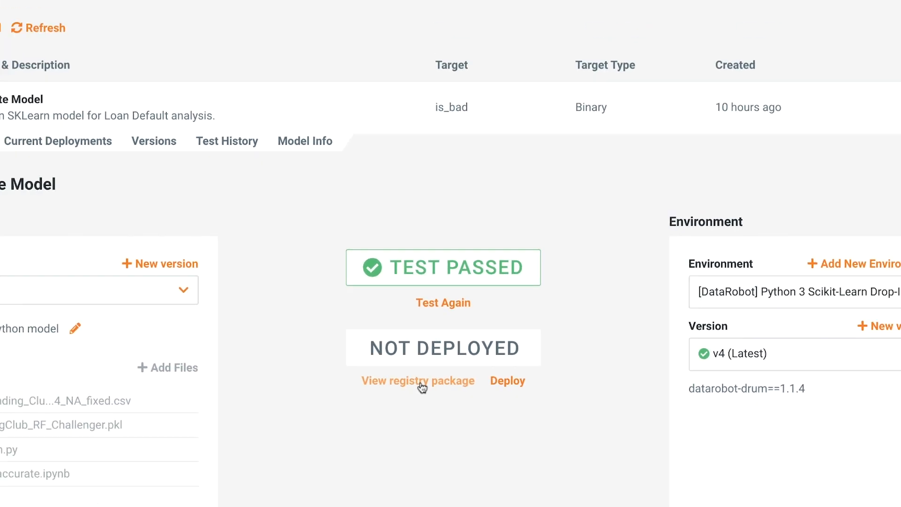
left_click(425, 360)
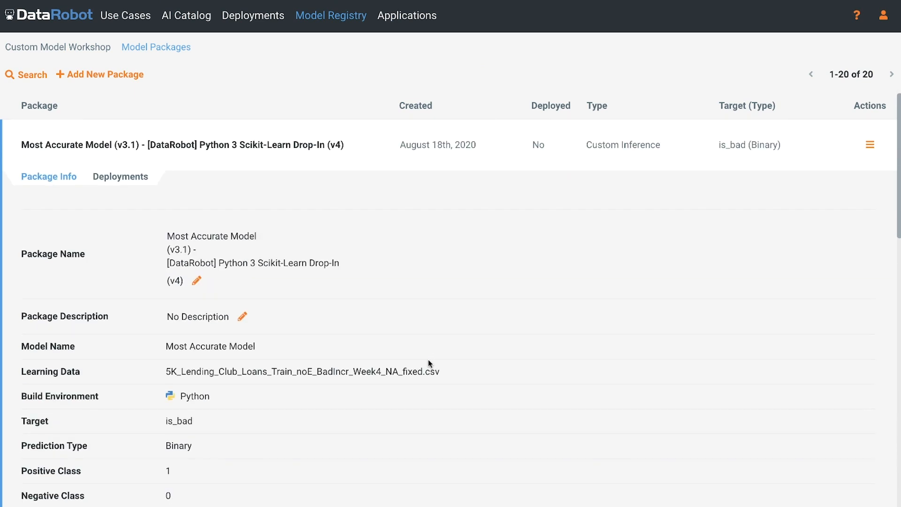
Add the Most Accurate Model (v3.1) package from the registry as a challenger to the Loan Default Predictor (Risk Management) deployment
left_click(276, 18)
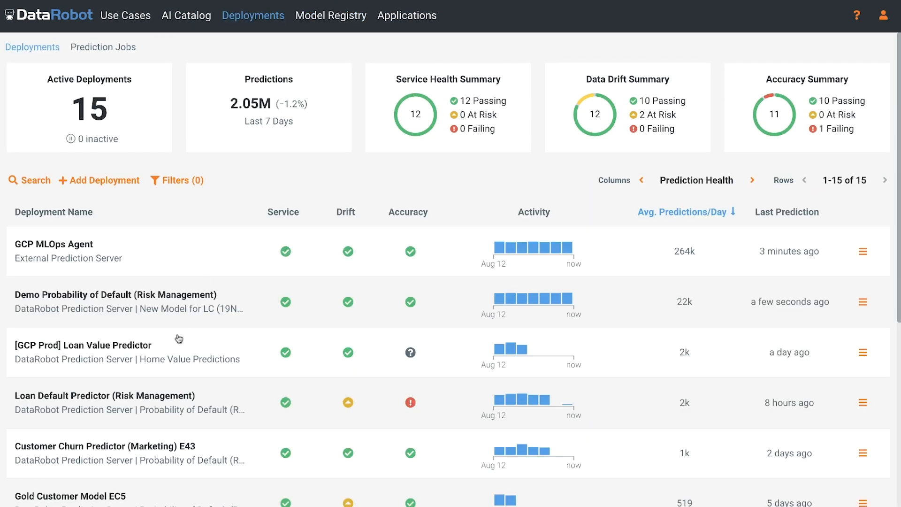
left_click(182, 394)
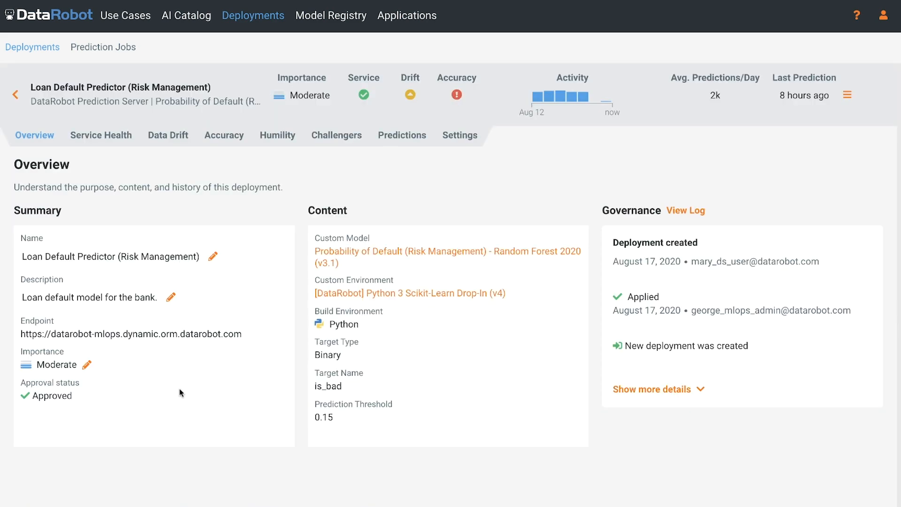
left_click(342, 136)
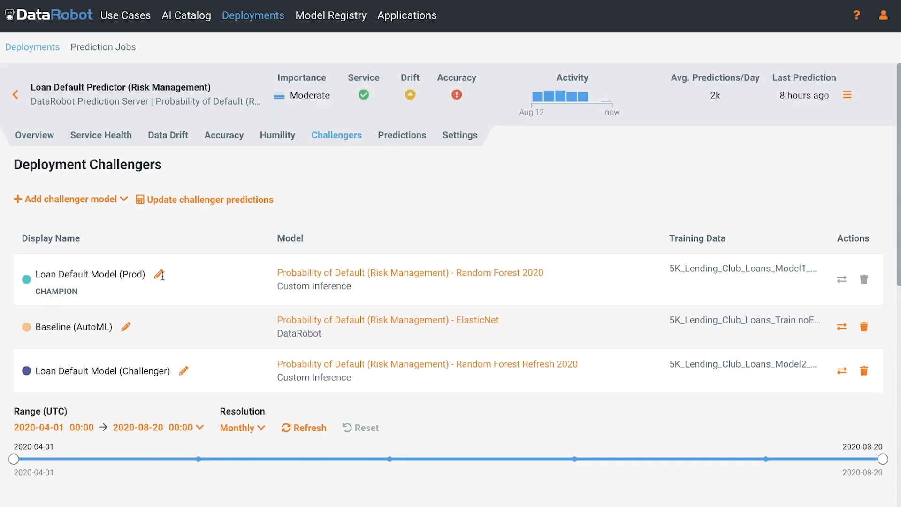
left_click(47, 201)
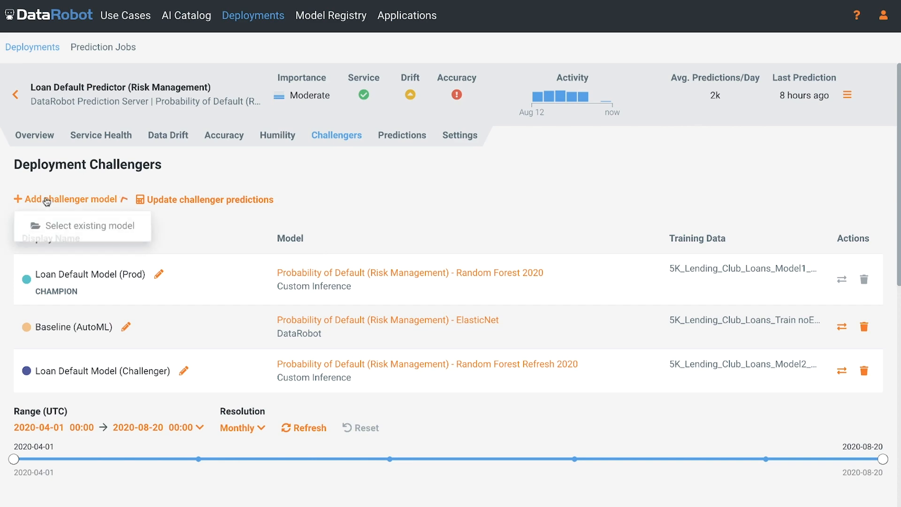
left_click(53, 225)
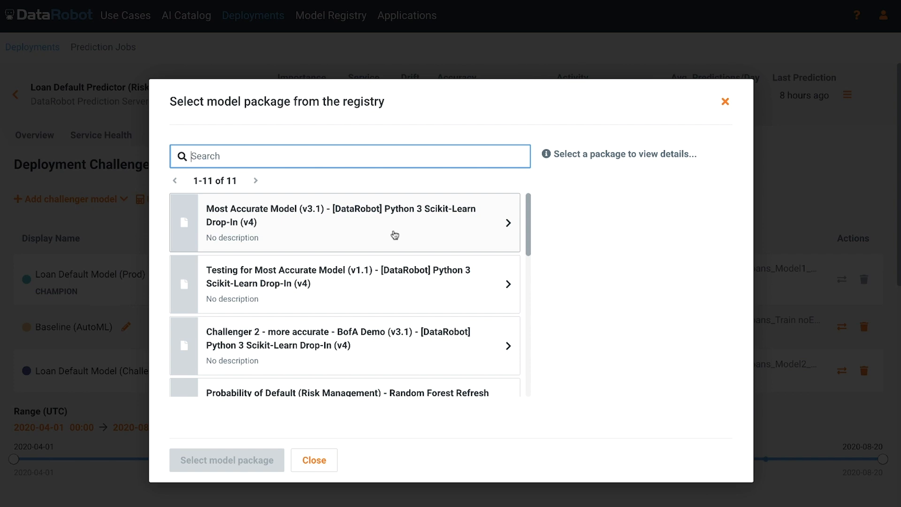
left_click(395, 235)
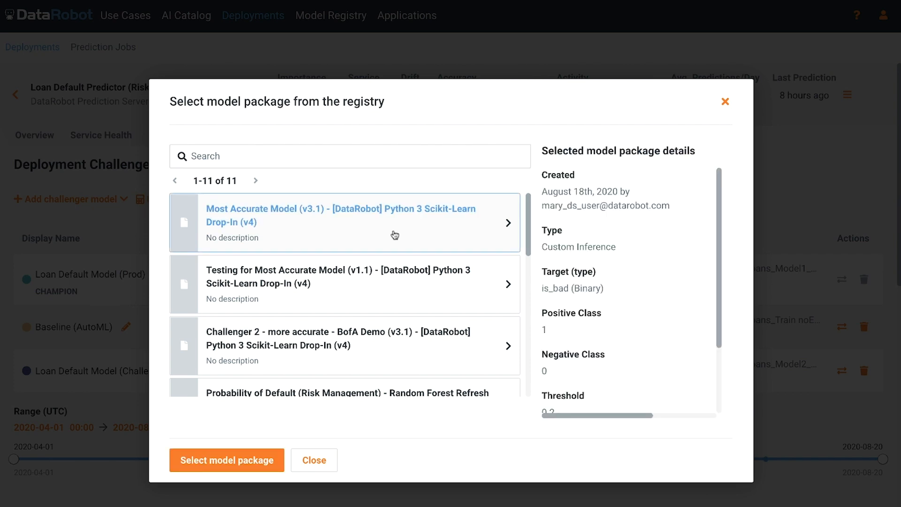
left_click(235, 461)
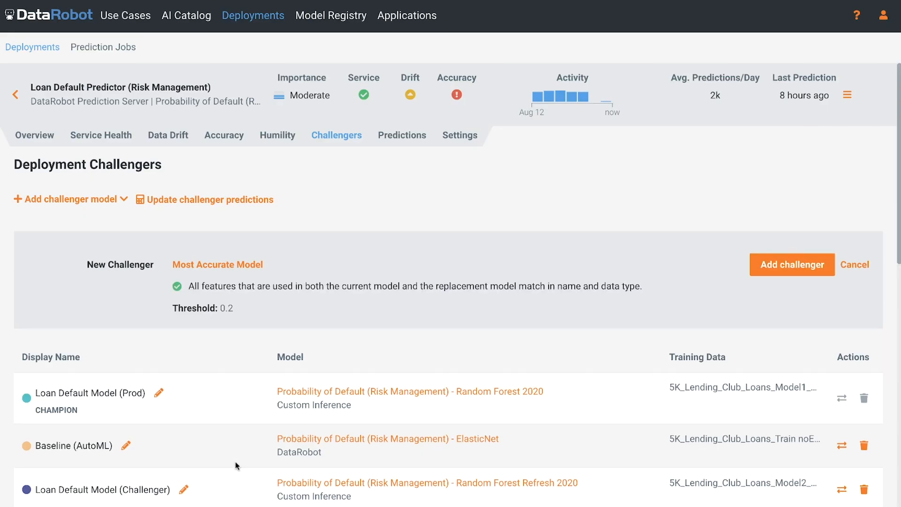
left_click(763, 270)
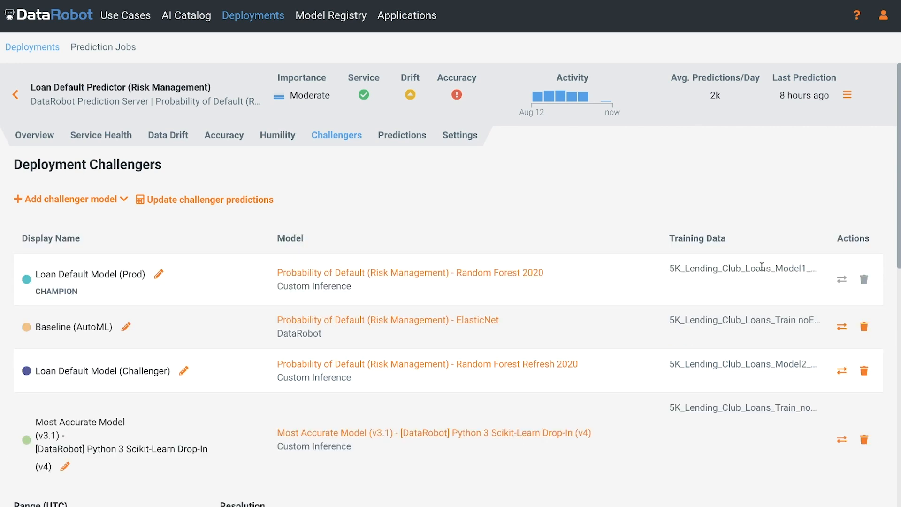
Update the challenger predictions for the deployment and refresh its predictions and accuracy charts
left_click(237, 205)
scroll(234, 217, "down", 3)
scroll(234, 217, "down", 2)
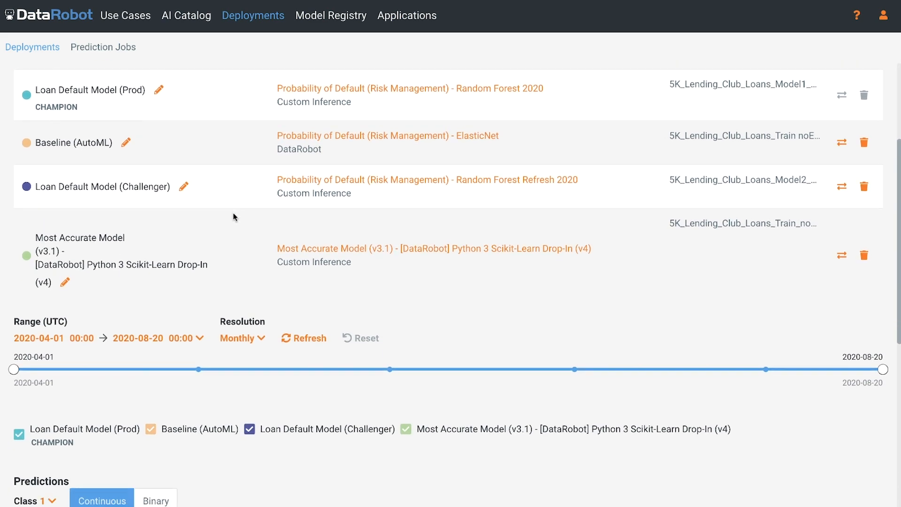
scroll(234, 217, "down", 2)
scroll(234, 217, "down", 3)
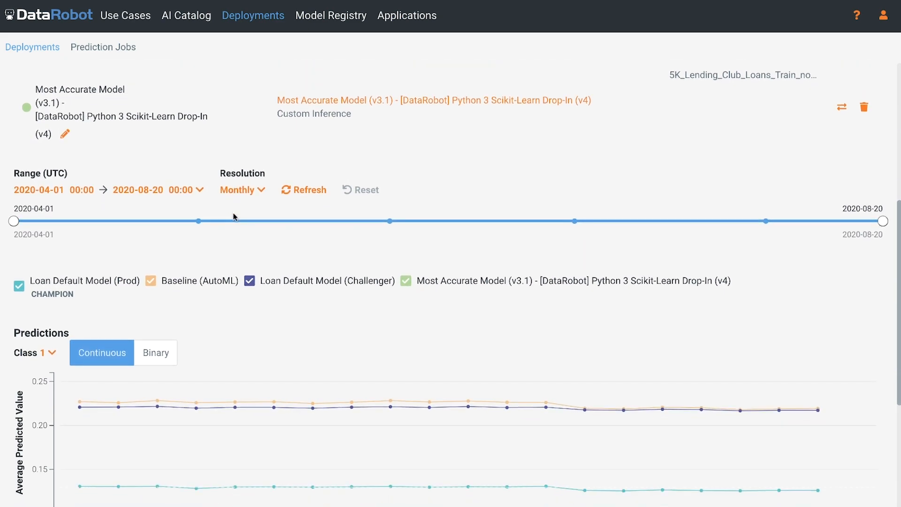
scroll(234, 217, "down", 2)
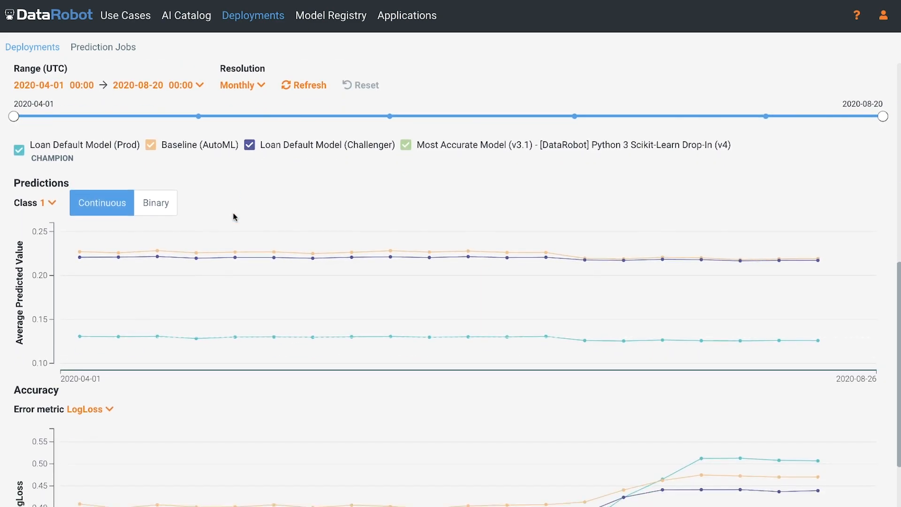
left_click(305, 91)
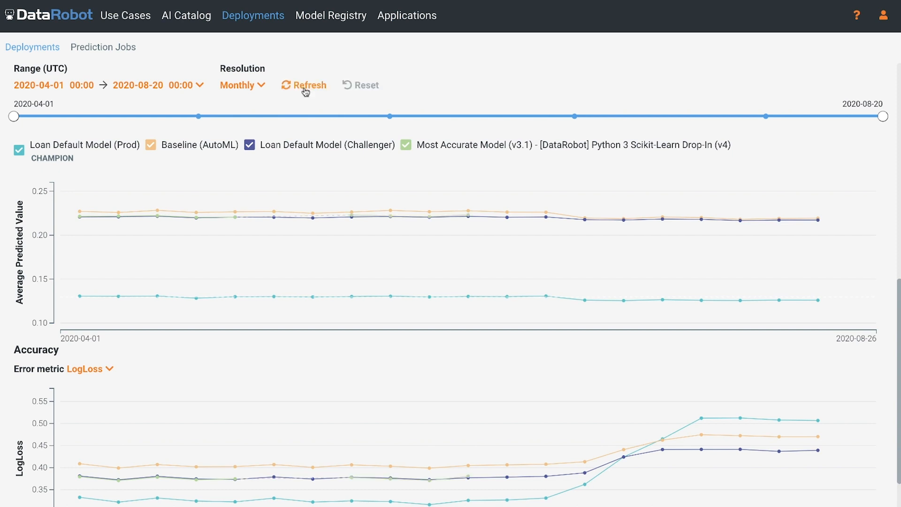
left_click(305, 91)
Hide Loan Default Model (Prod) and Baseline (AutoML) from the challenger charts and refresh the comparison of the two remaining challengers
left_click(24, 151)
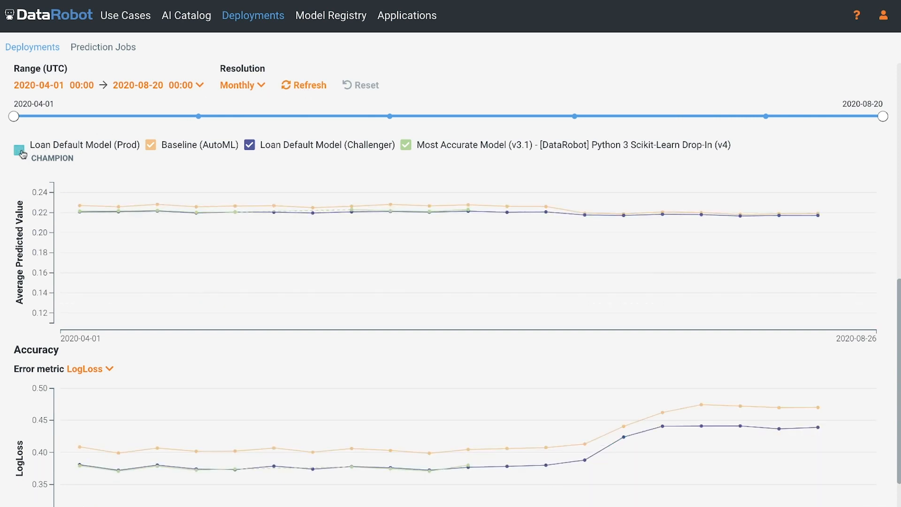
left_click(150, 147)
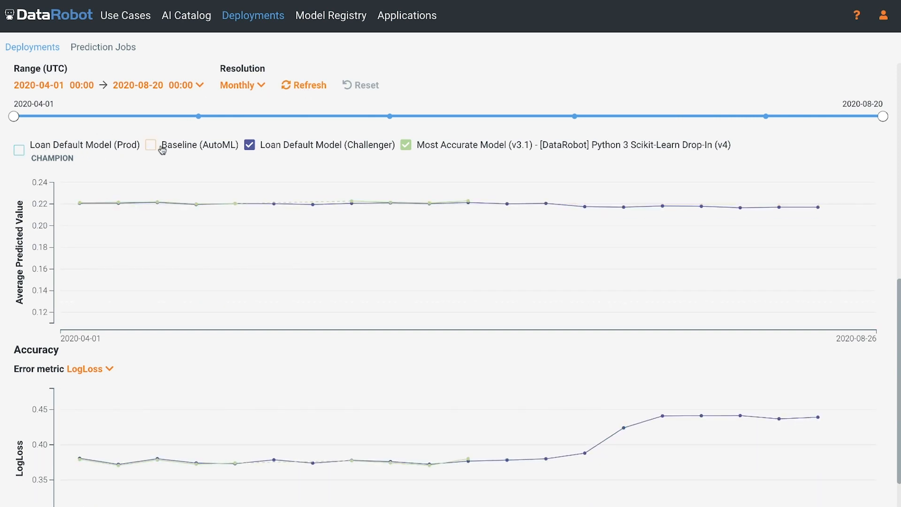
left_click(291, 89)
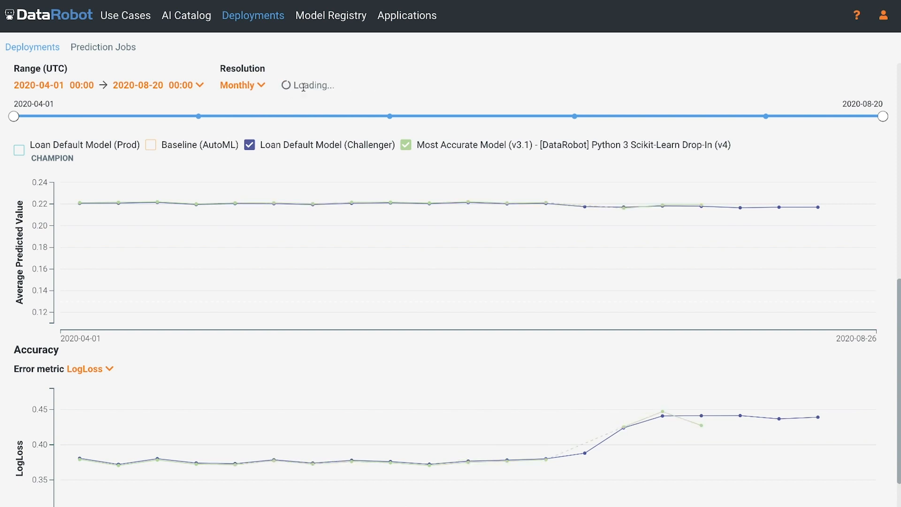
left_click(304, 90)
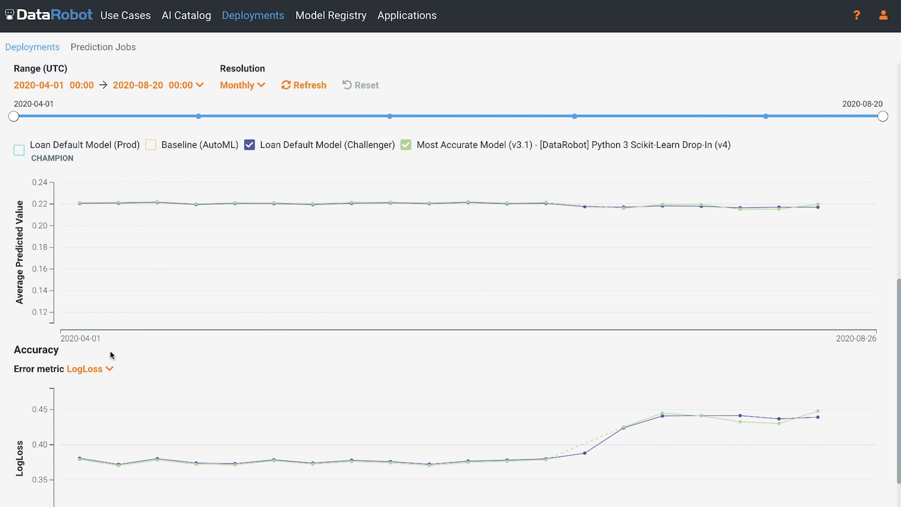
Switch the error metric of the challengers' accuracy chart to AUC
left_click(110, 368)
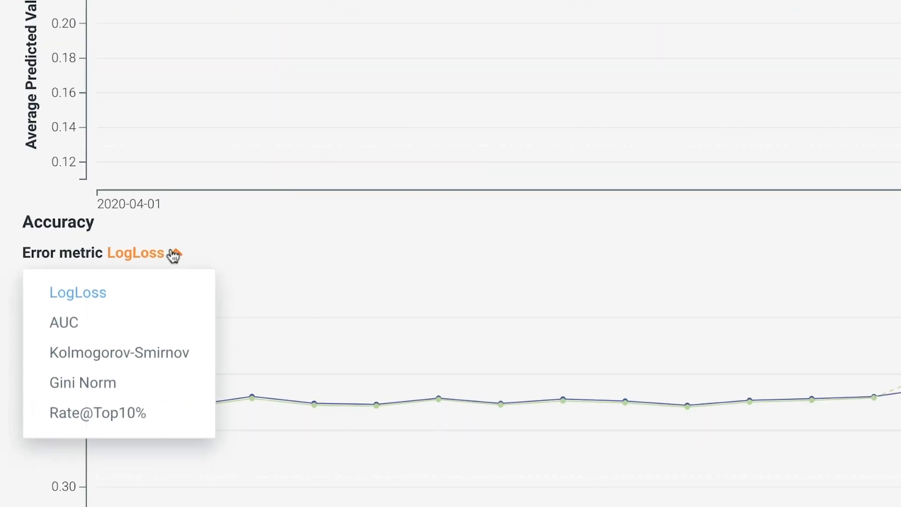
left_click(118, 316)
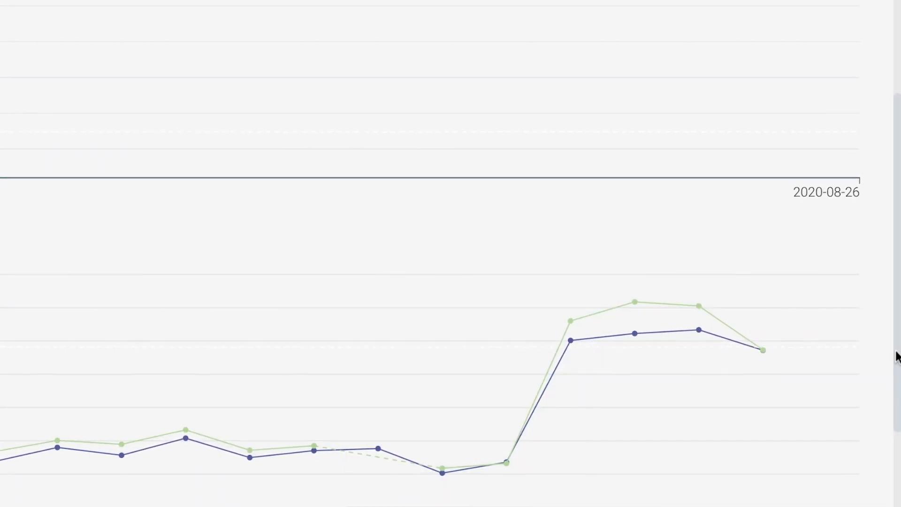
Submit a replacement of the current champion with the Most Accurate Model (v3.1) challenger, giving Accuracy as the replacement reason
left_click_drag(897, 356, 881, 206)
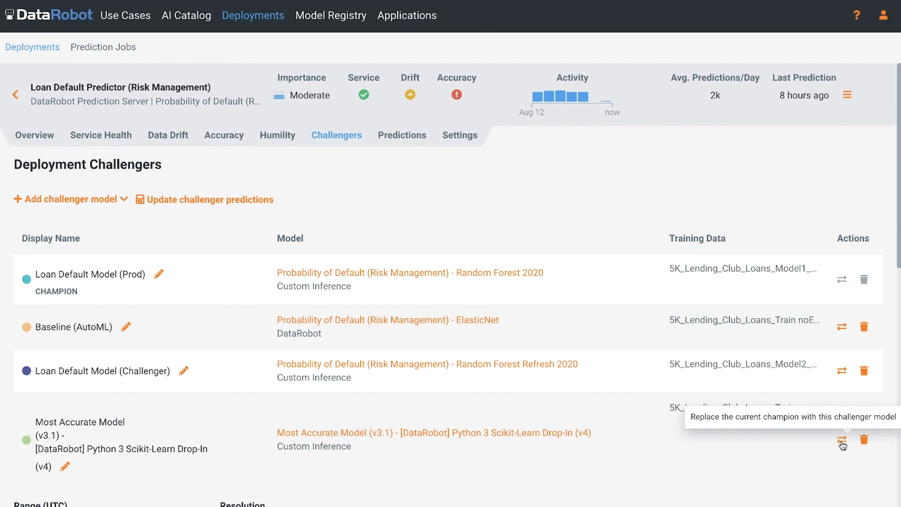
left_click(808, 373)
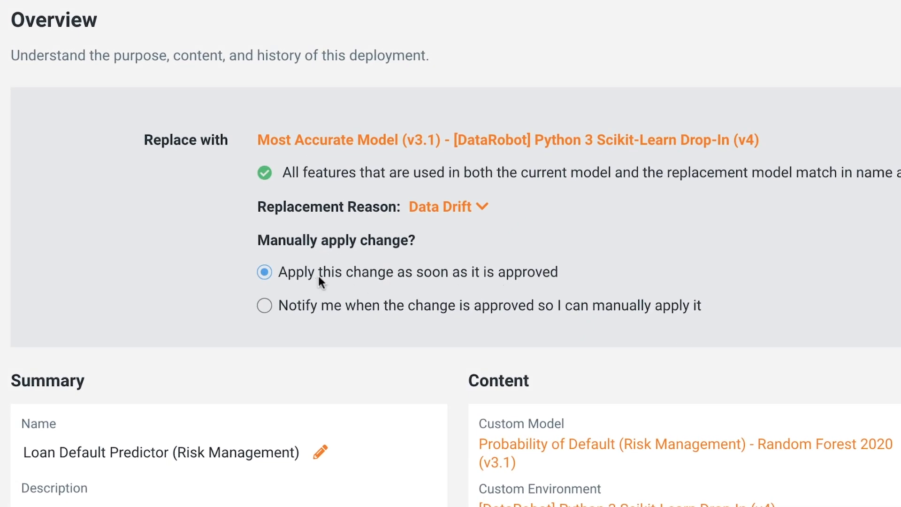
left_click(482, 208)
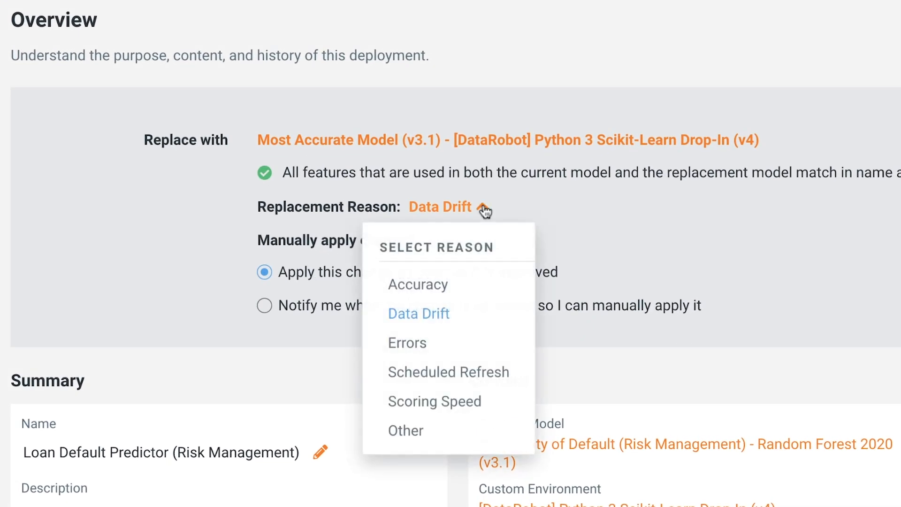
left_click(432, 287)
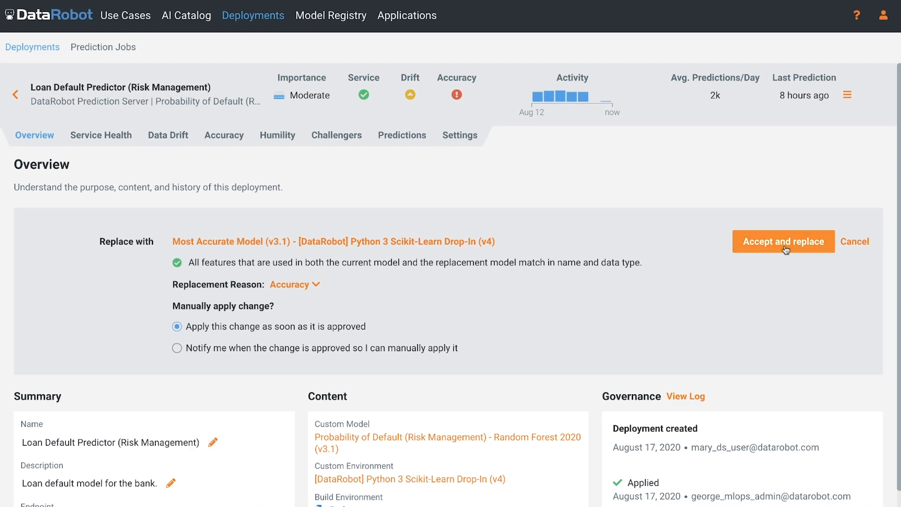
left_click(786, 250)
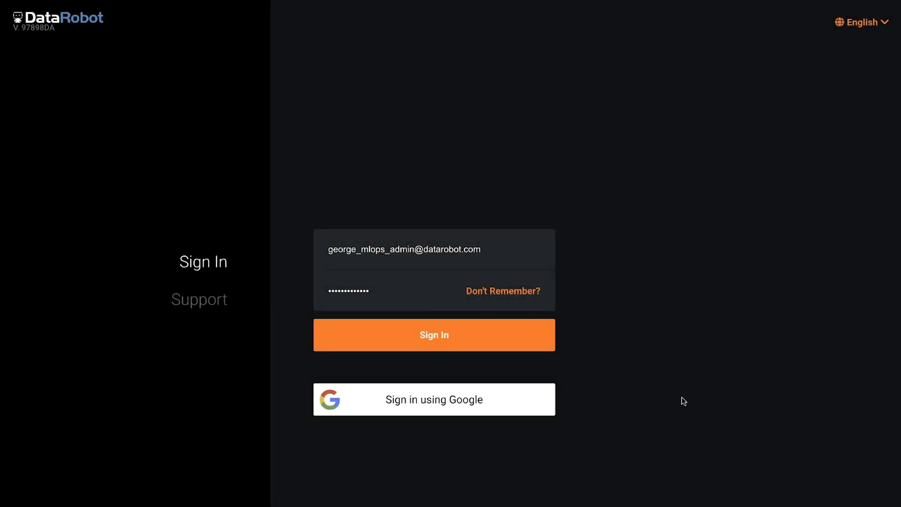
Sign in with the MLOps admin account and open the Loan Default Predictor (Risk Management) deployment
left_click(461, 335)
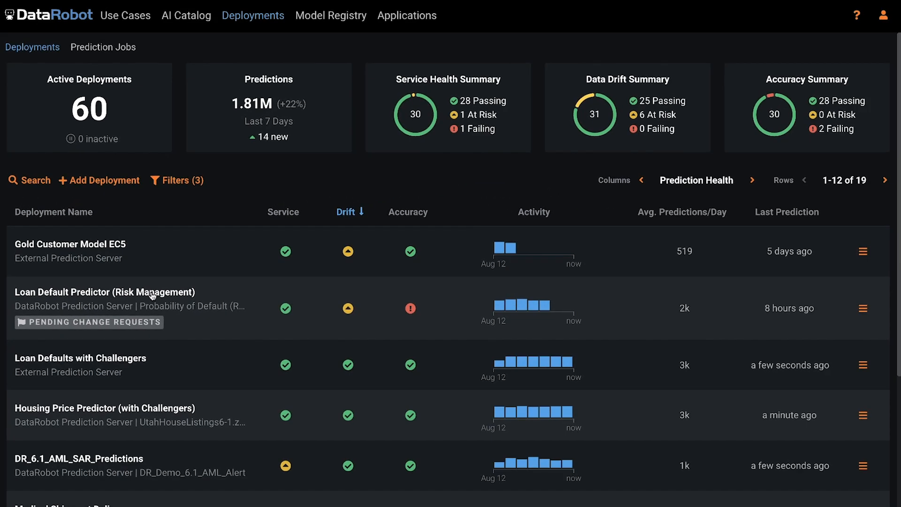
left_click(232, 292)
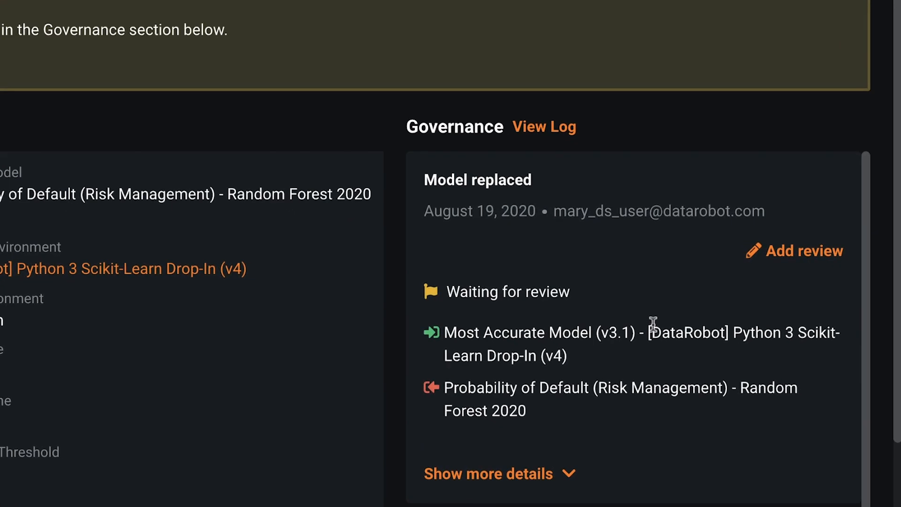
Expand the pending model replacement in the deployment's governance history and examine its requested changes and assigned reviewers
scroll(751, 418, "down", 3)
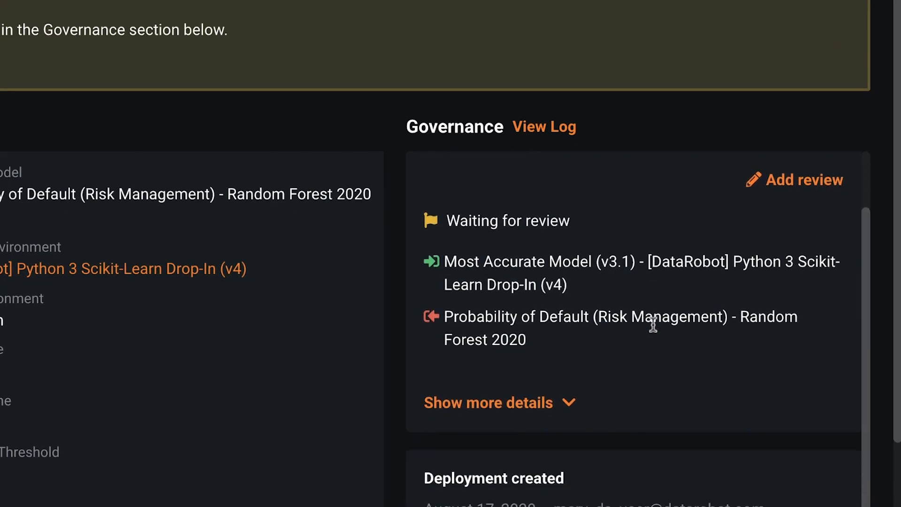
left_click(569, 358)
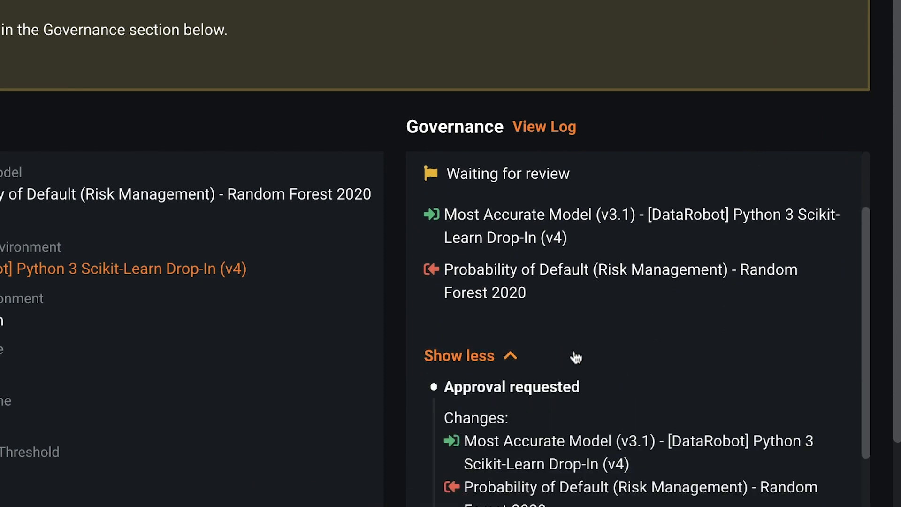
scroll(634, 333, "down", 2)
scroll(632, 331, "down", 4)
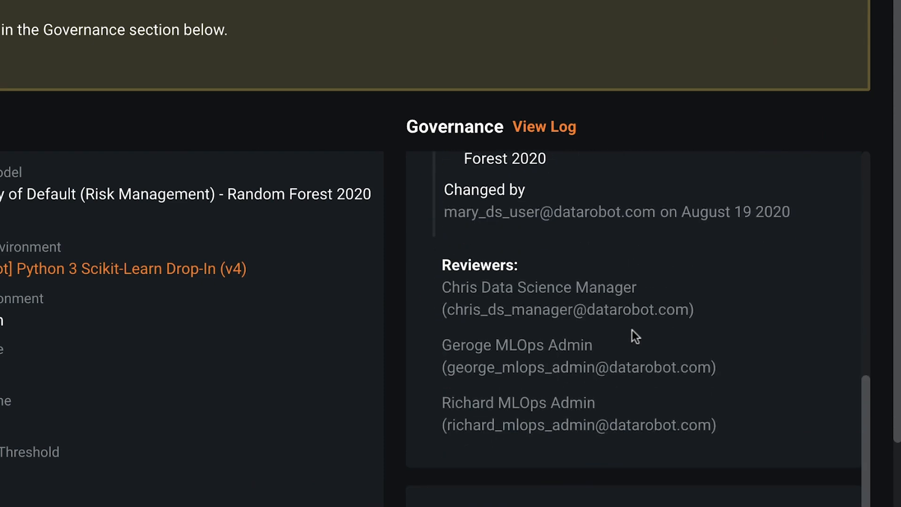
scroll(633, 330, "down", 2)
scroll(633, 330, "up", 6)
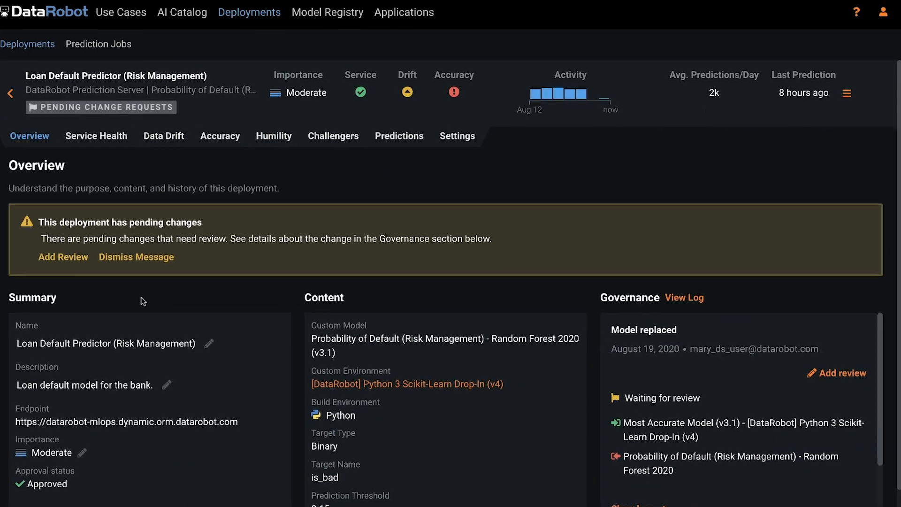
Approve the pending model replacement in a review with the comment "Change request approved."
left_click(81, 258)
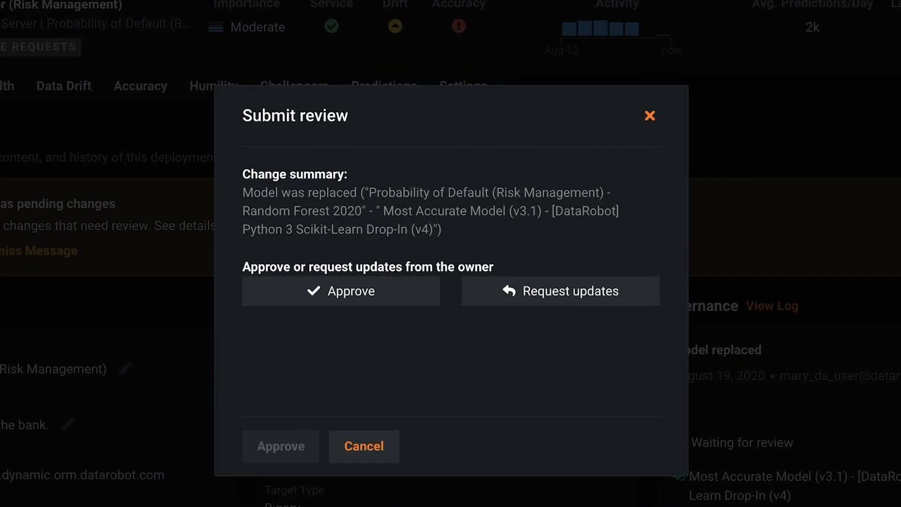
left_click(352, 303)
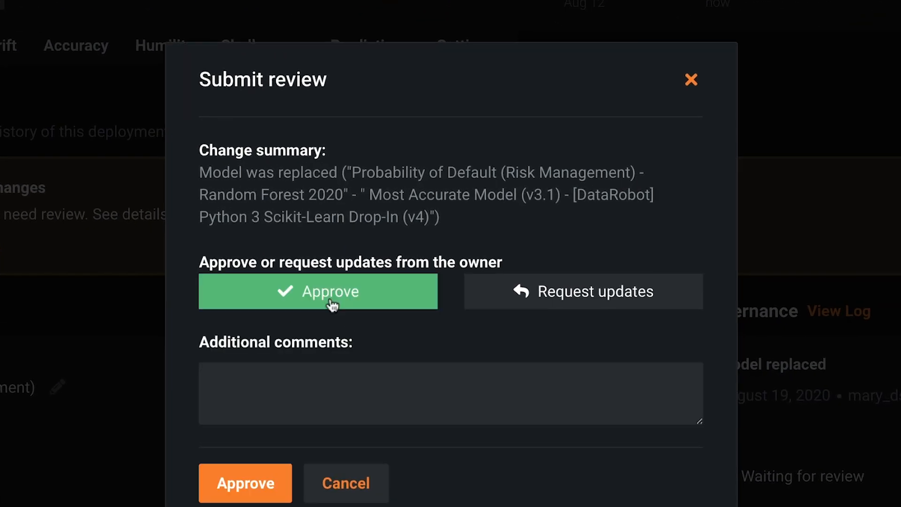
left_click(315, 372)
type("Chang")
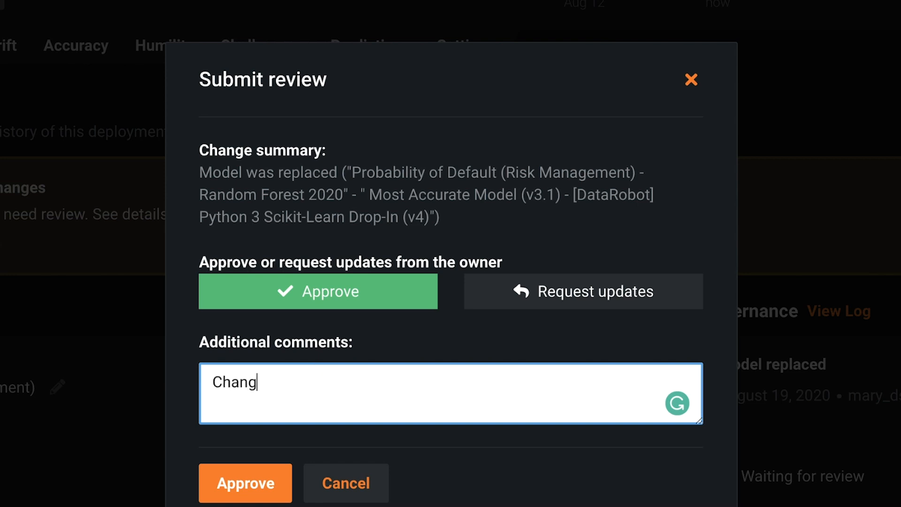
type("e request")
type("approved")
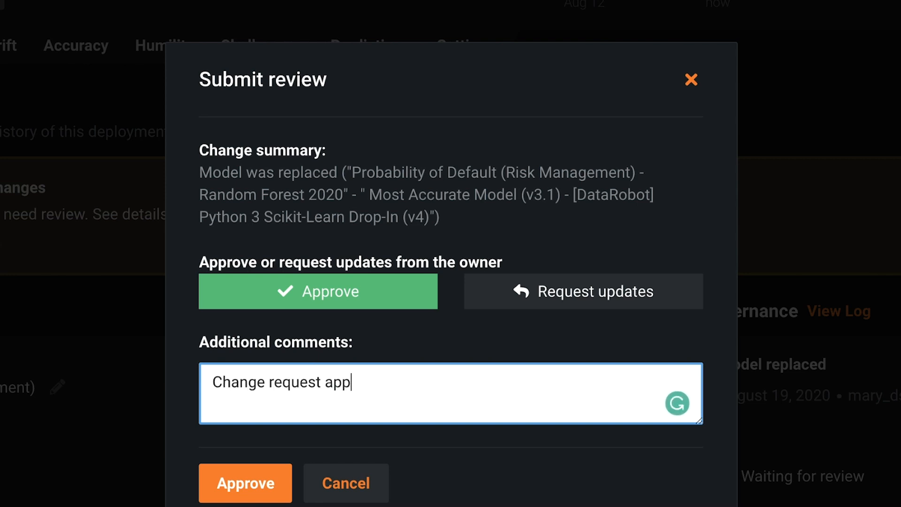
type(".")
left_click(274, 492)
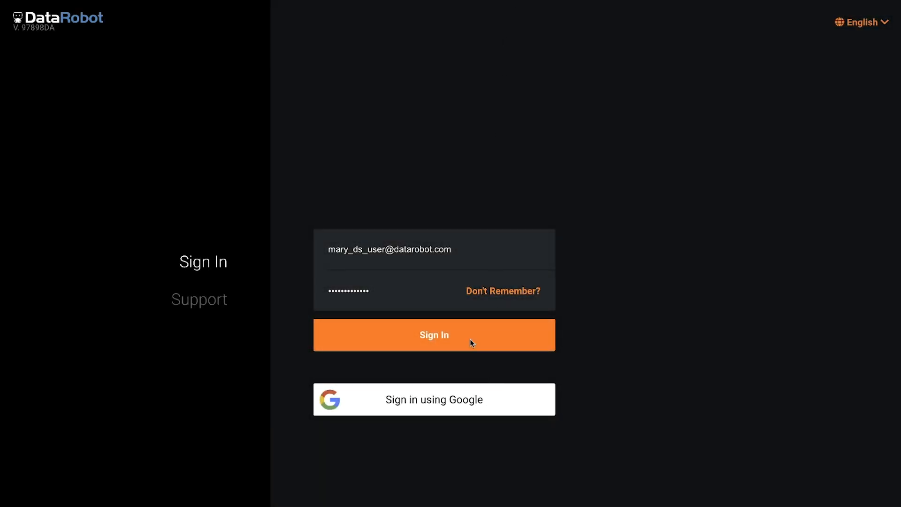
Sign in with the data scientist account and deploy a Predictor application from the Loan Default Predictor (Risk Management) deployment
left_click(471, 342)
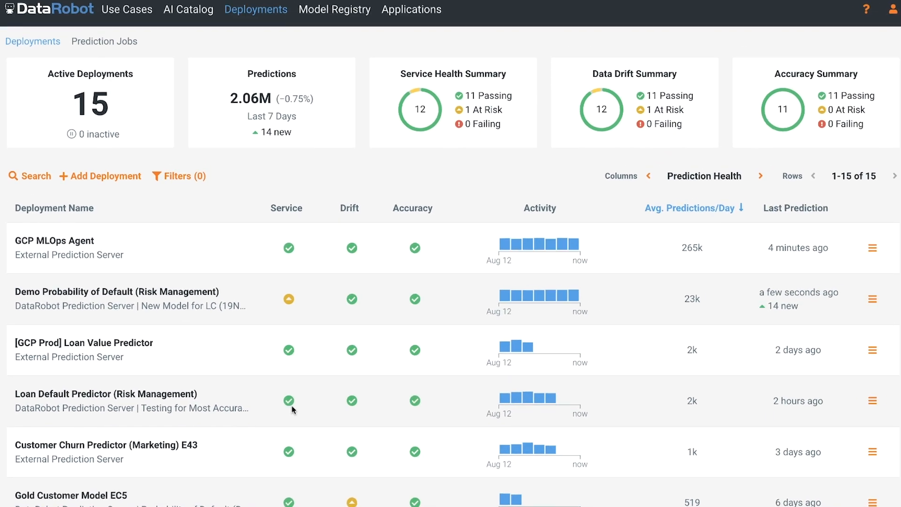
left_click(863, 402)
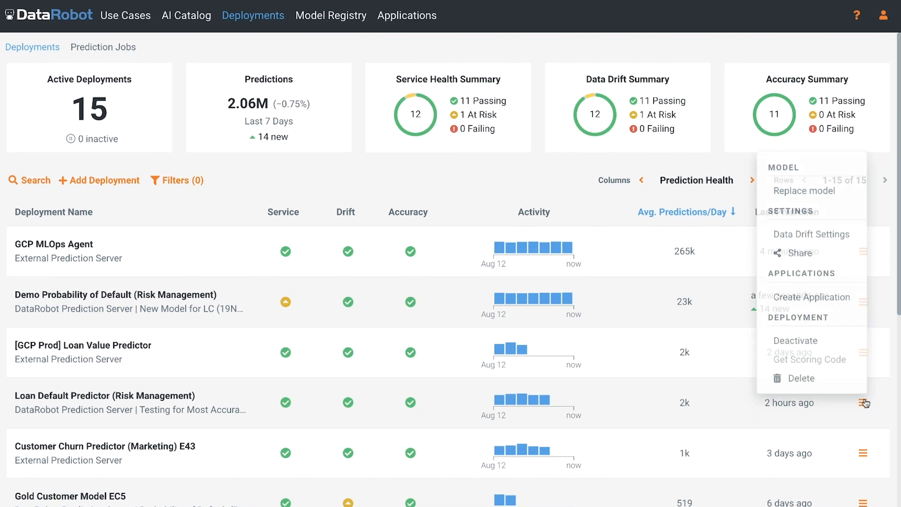
left_click(840, 301)
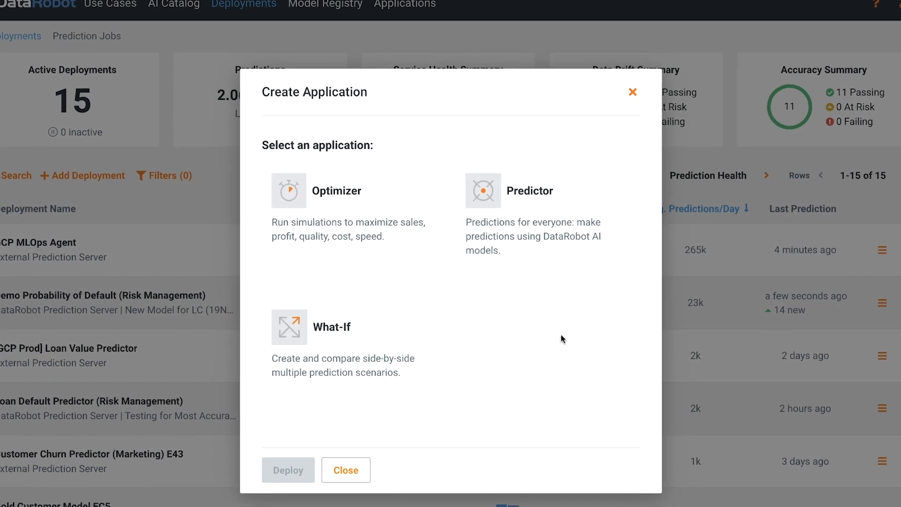
left_click(488, 216)
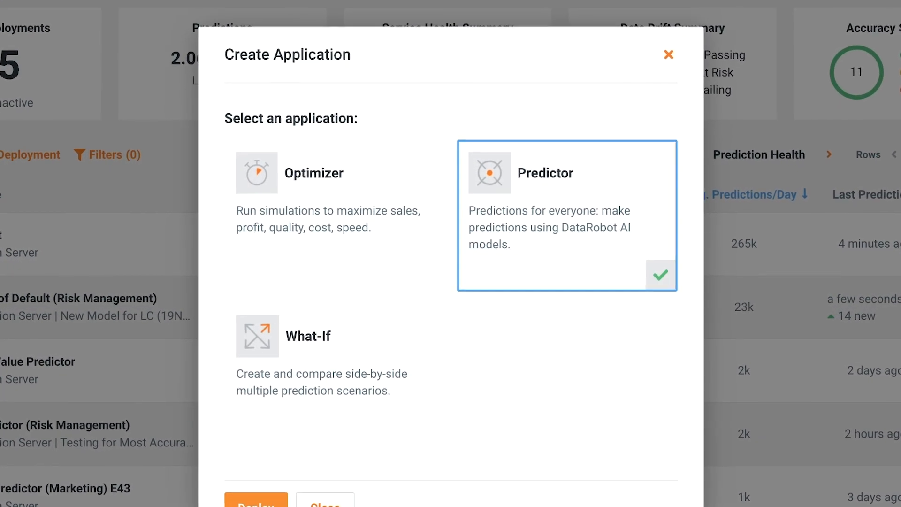
left_click(255, 500)
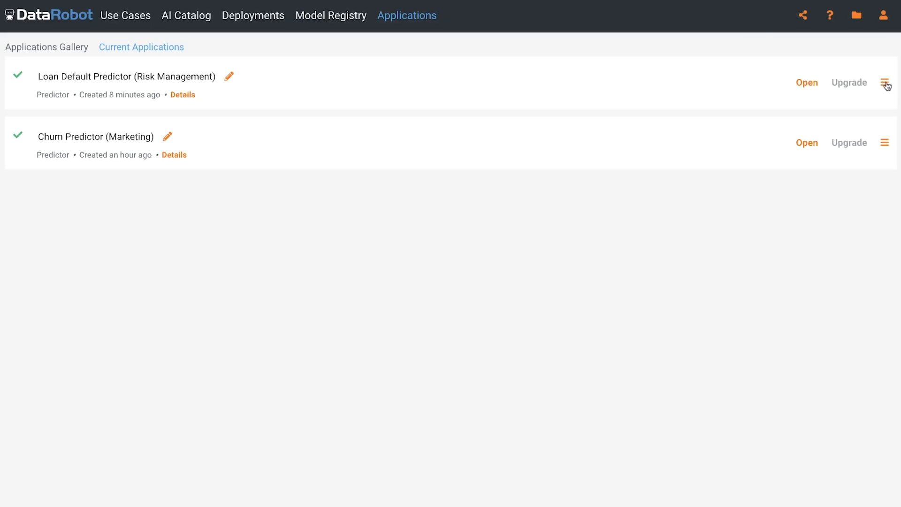
Share the Loan Default Predictor application with the business user's e-mail as Editor, adding the note "New loan predictor app you were asking for.."
left_click(884, 83)
left_click(824, 142)
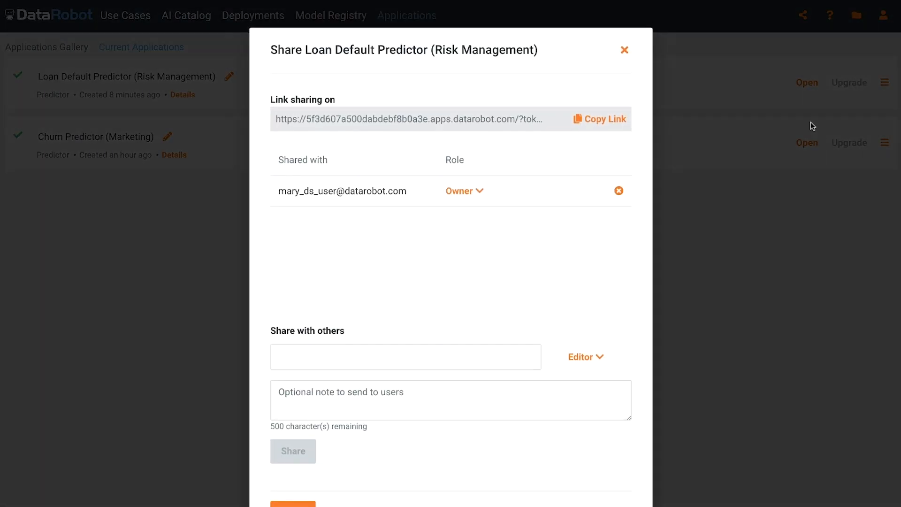
left_click(401, 357)
key("ctrl+v")
left_click(376, 418)
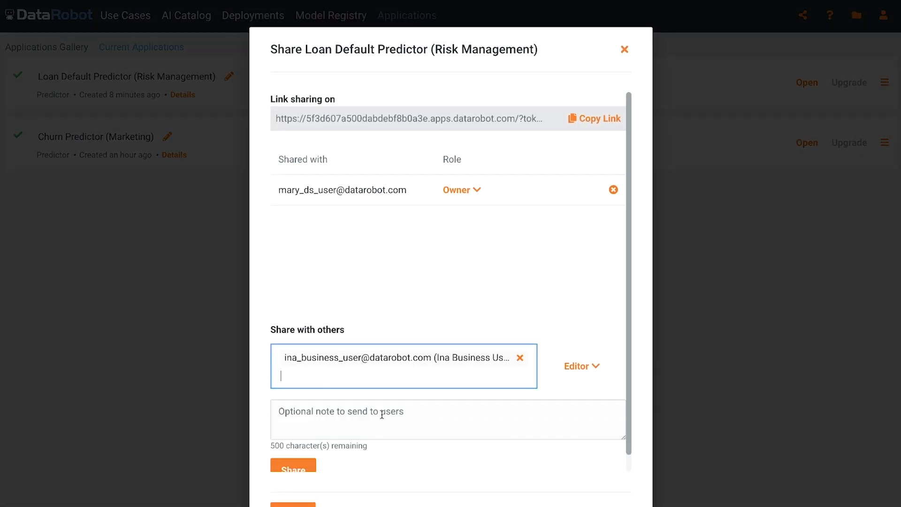
scroll(376, 418, "down", 1)
left_click(376, 398)
type("New loan predictor app")
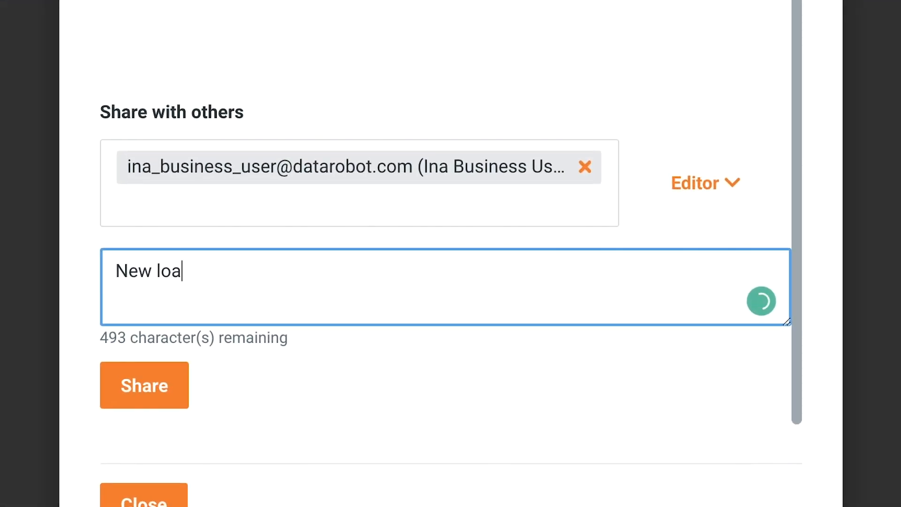
type(" you were asking for :)")
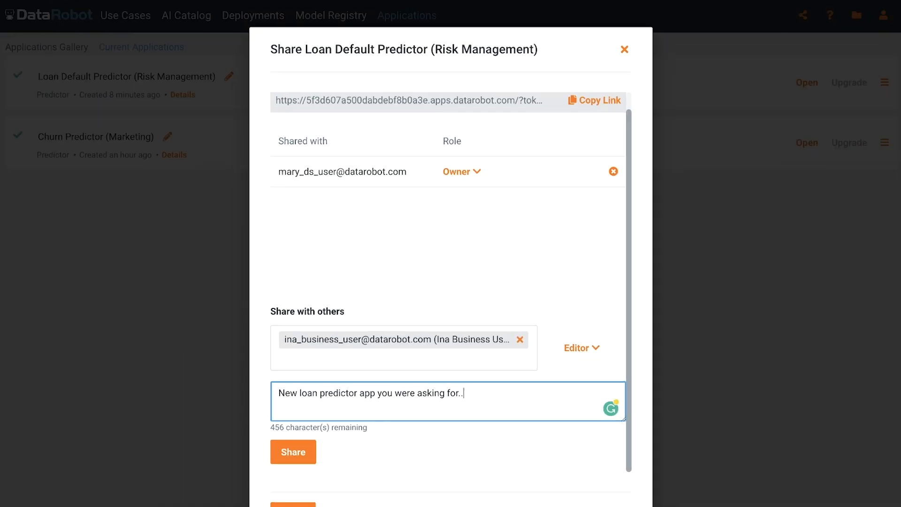
left_click(174, 379)
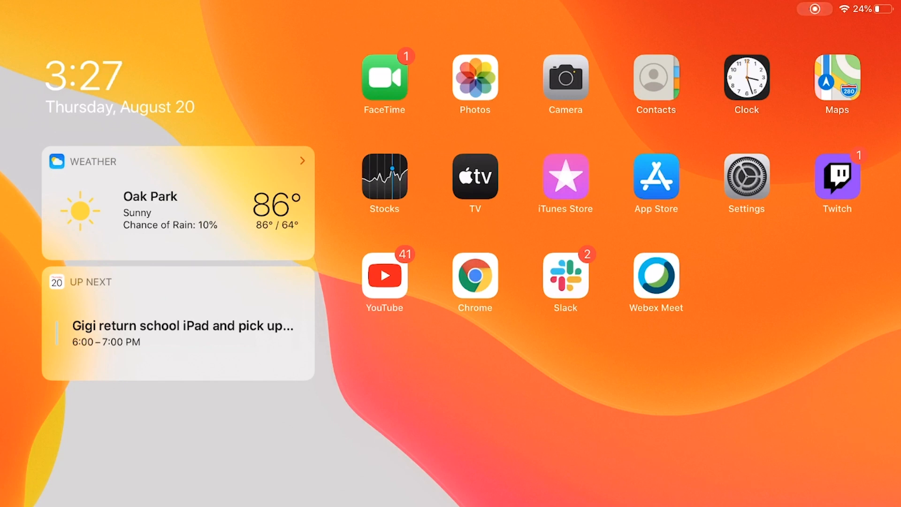
Switch to Chrome on the iPad and create a record named "New Application 22323" in the Loan Default Predictor application
left_click(475, 276)
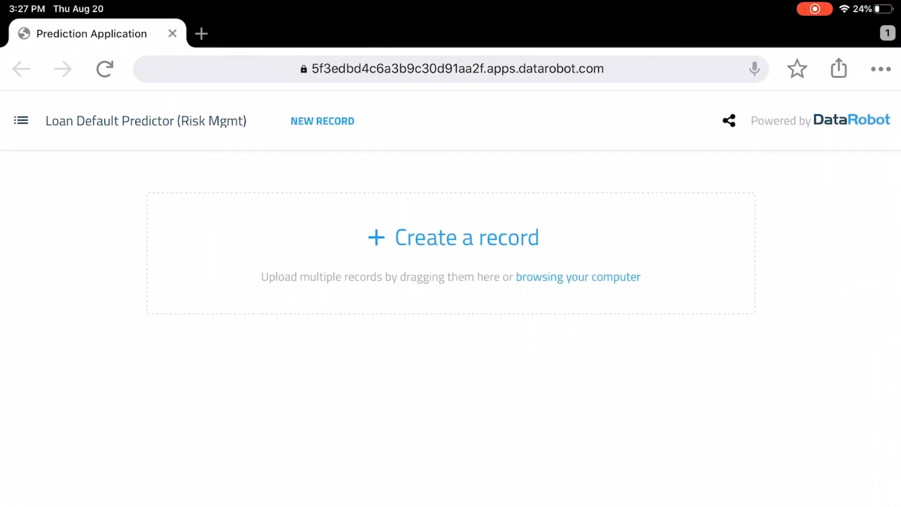
left_click(467, 237)
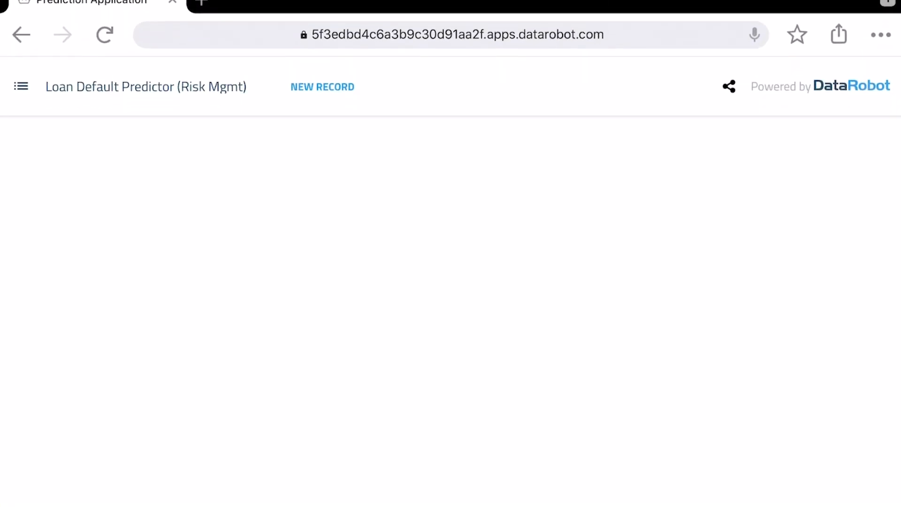
type("New Application 22323")
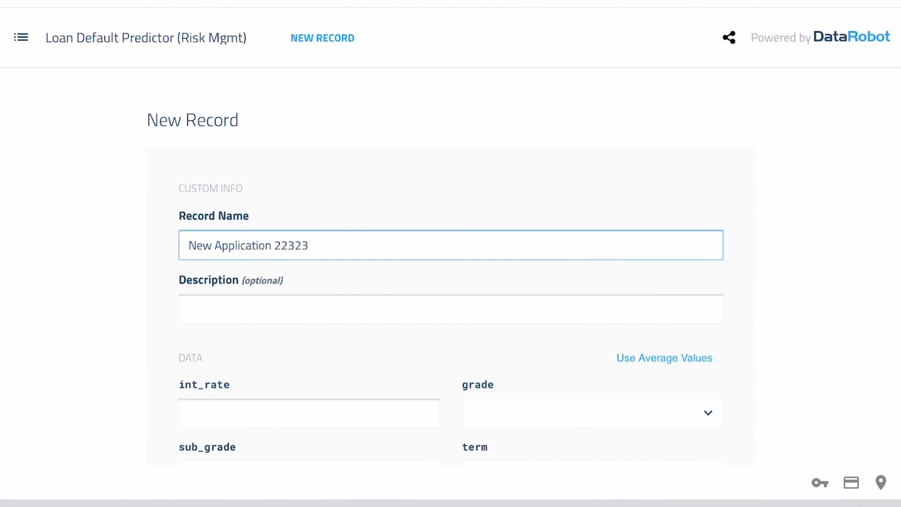
Fill the new record's data with average values, then set int_rate to 5 and grade to C
scroll(451, 254, "down", 4)
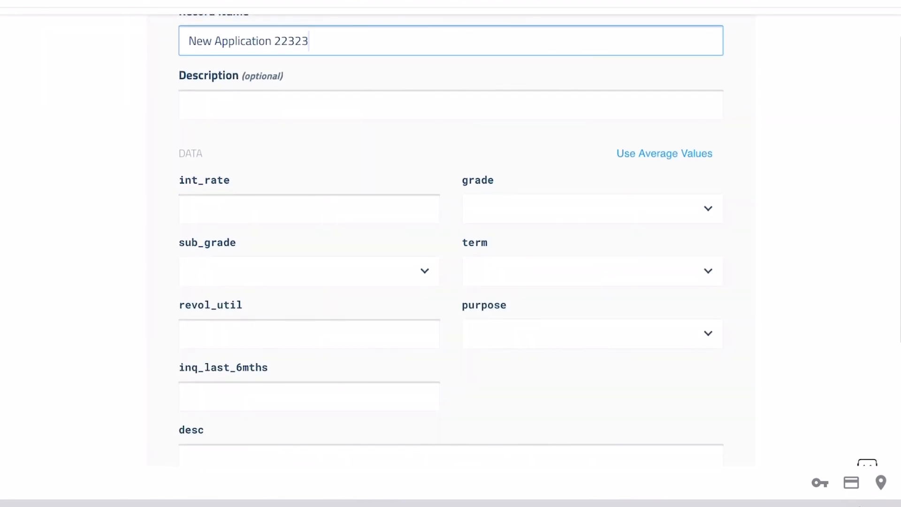
left_click(665, 153)
left_click(310, 208)
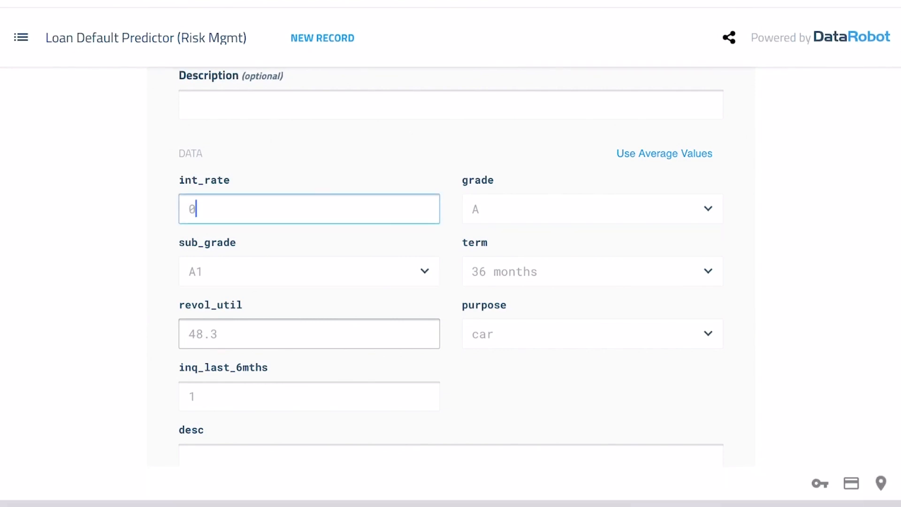
key("BackSpace")
type("5")
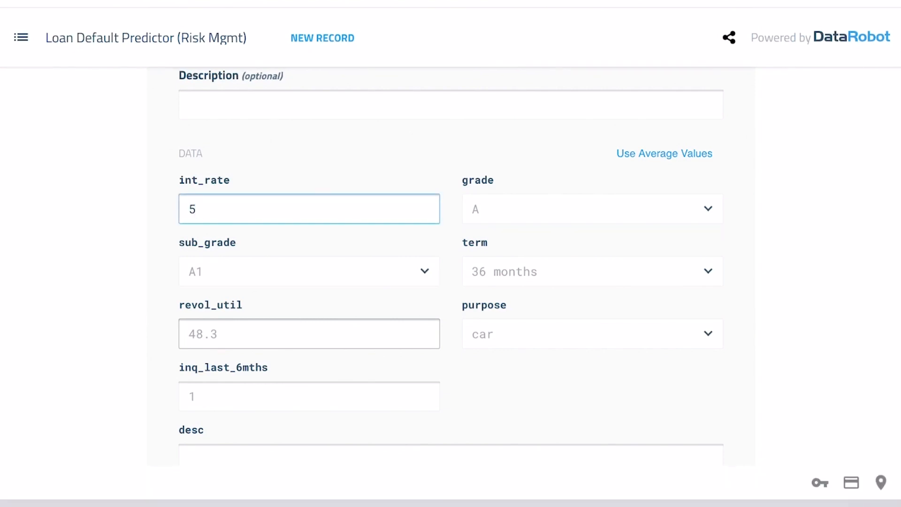
left_click(592, 209)
left_click(330, 191)
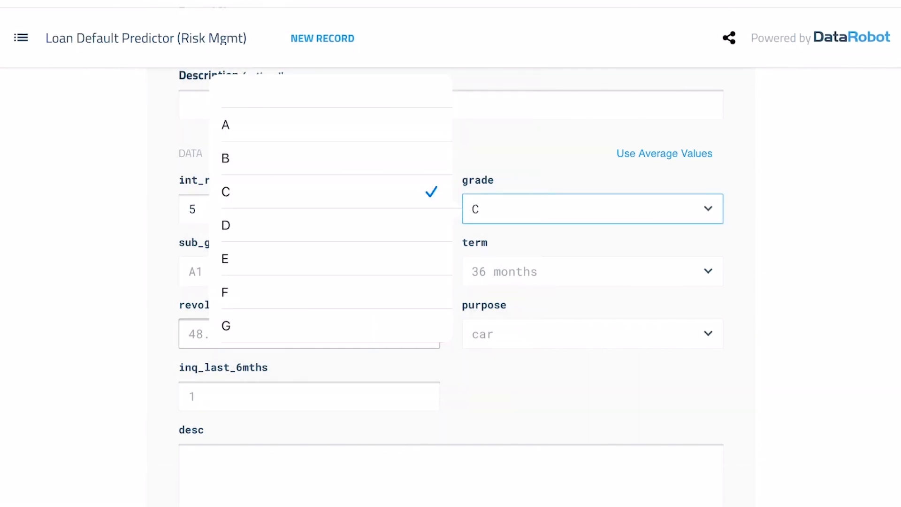
Set the new record's annual_inc to 100000
scroll(451, 288, "down", 5)
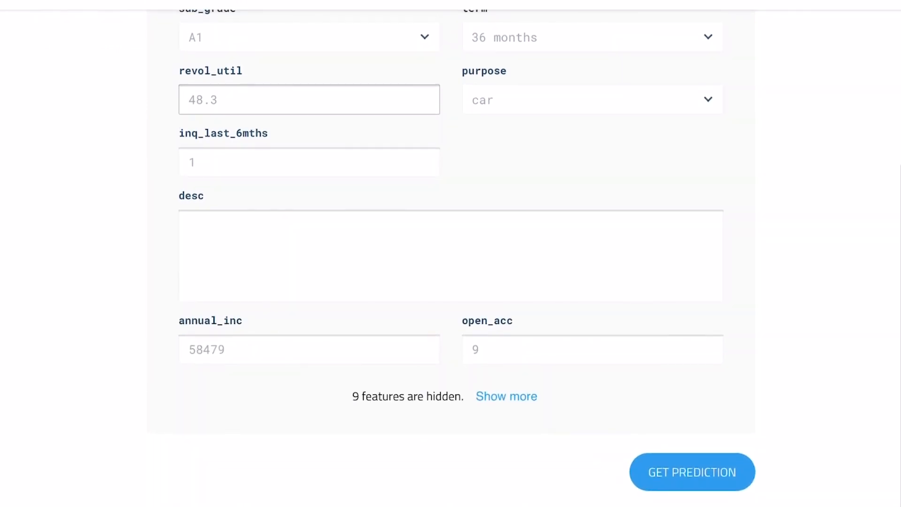
left_click(309, 349)
key("BackSpace")
key("BackSpace")
key("BackSpace")
key("BackSpace")
key("BackSpace")
key("BackSpace")
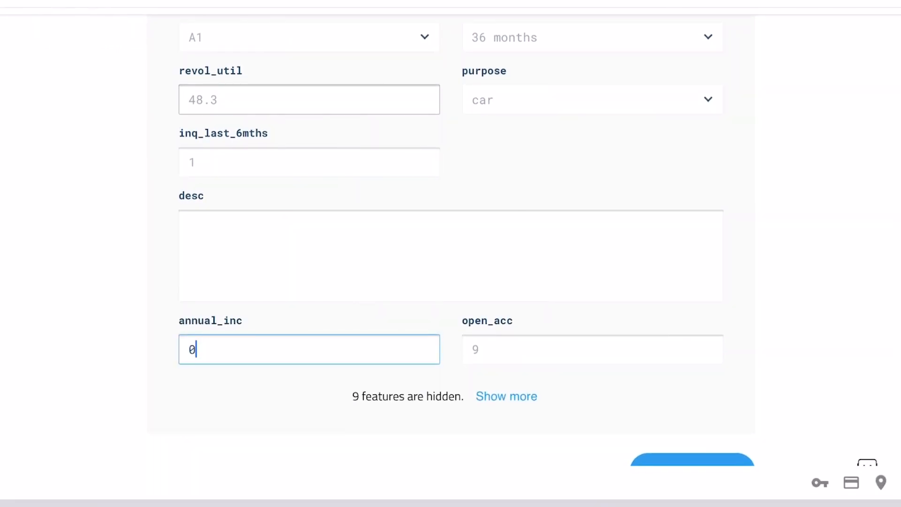
type("100000")
Get the prediction for the new application record and review its Prediction Explanations
scroll(450, 249, "down", 1)
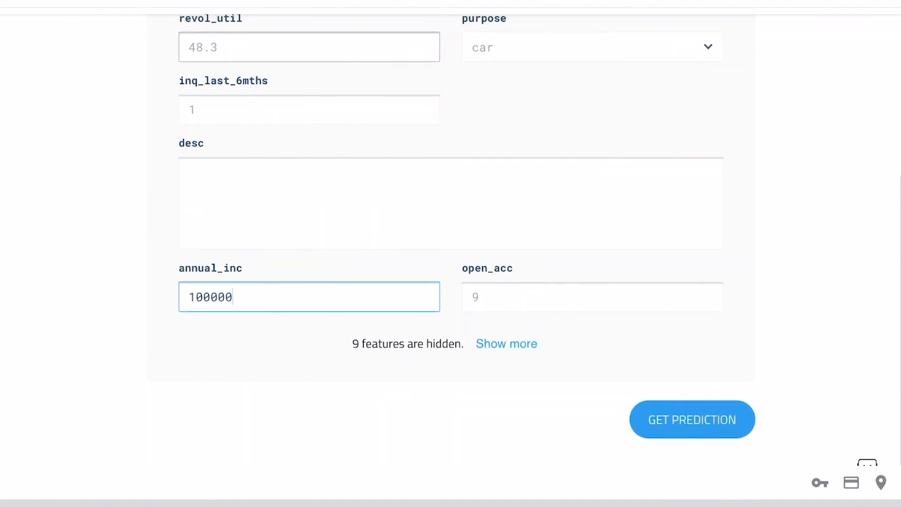
left_click(693, 422)
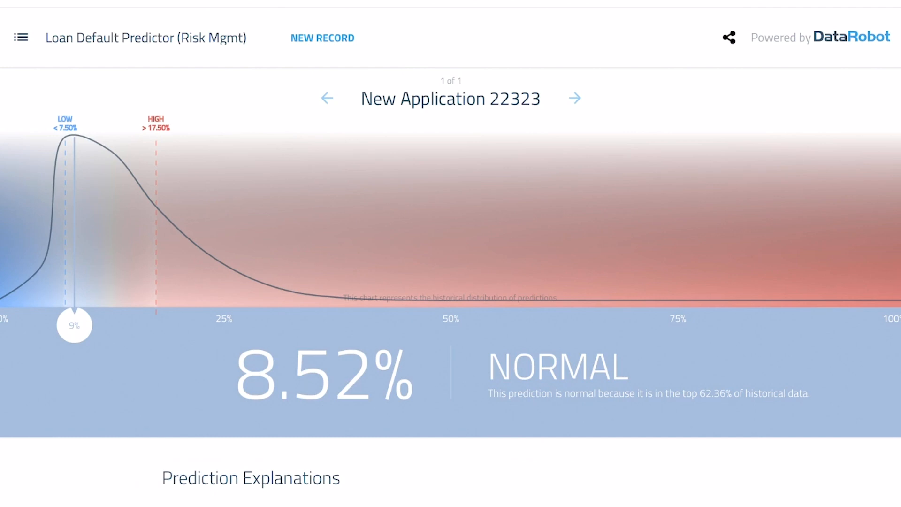
scroll(451, 254, "down", 5)
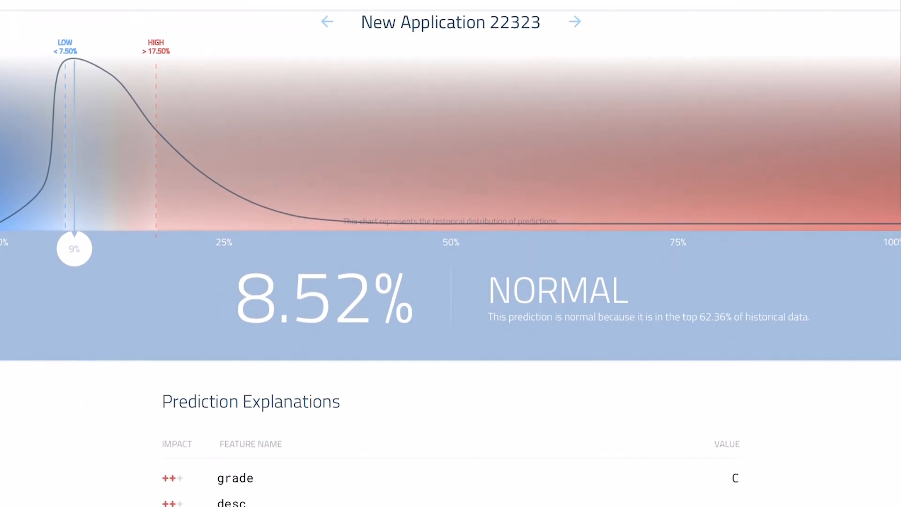
scroll(451, 253, "down", 3)
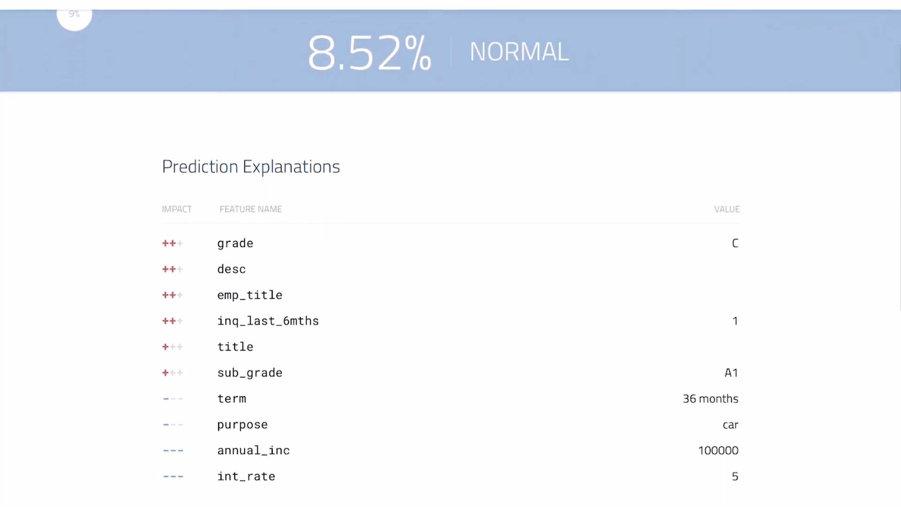